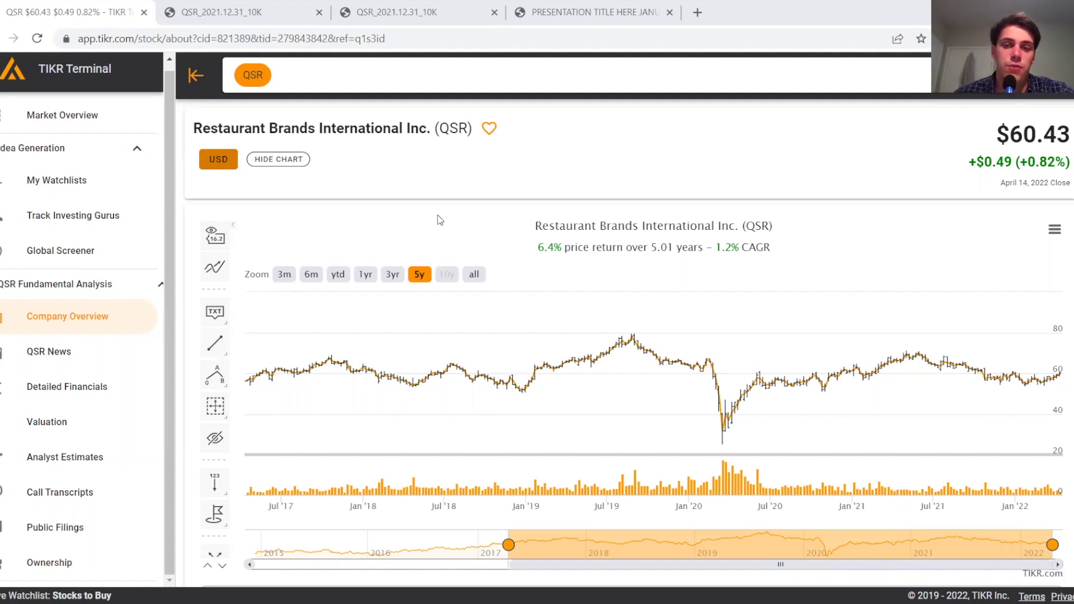
Open the QSR 10-K filing at its segment results and examine the TH, BK and PLK segment tables.
key(ctrl+3)
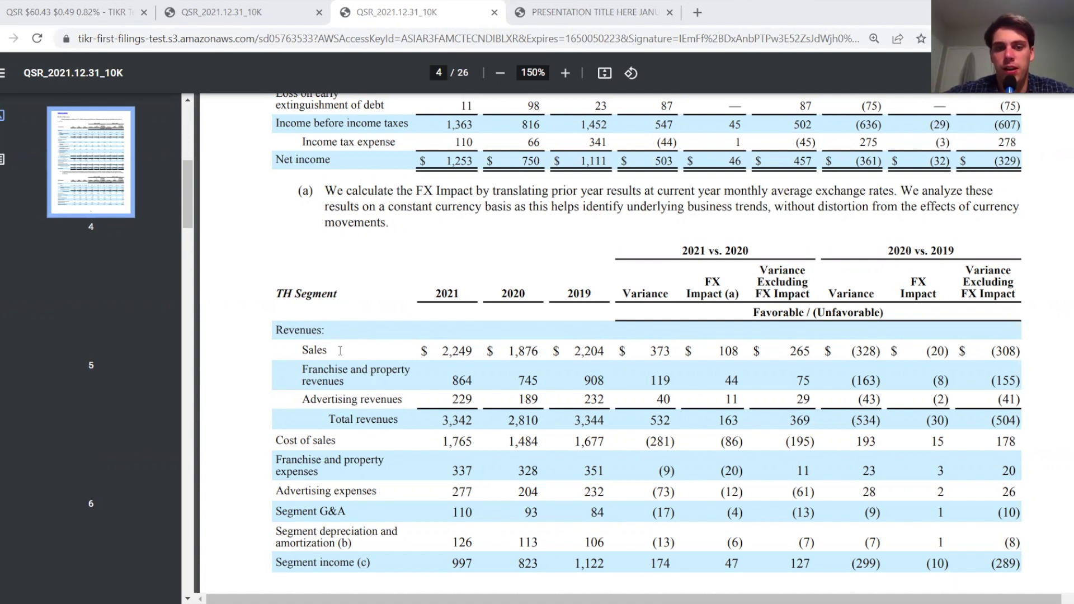
scroll(340, 351, down, 1)
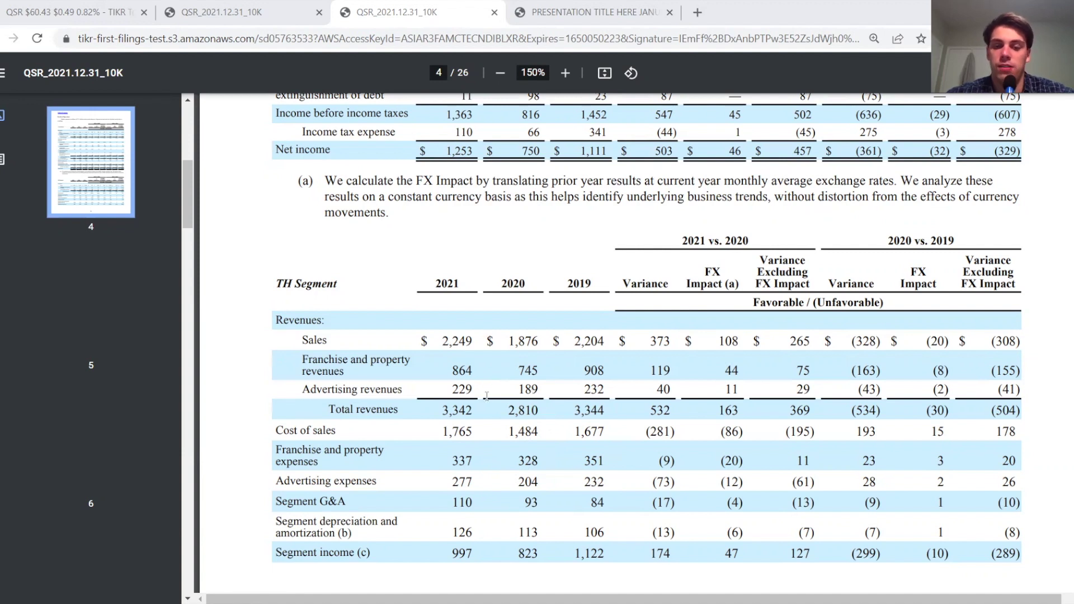
scroll(487, 396, down, 5)
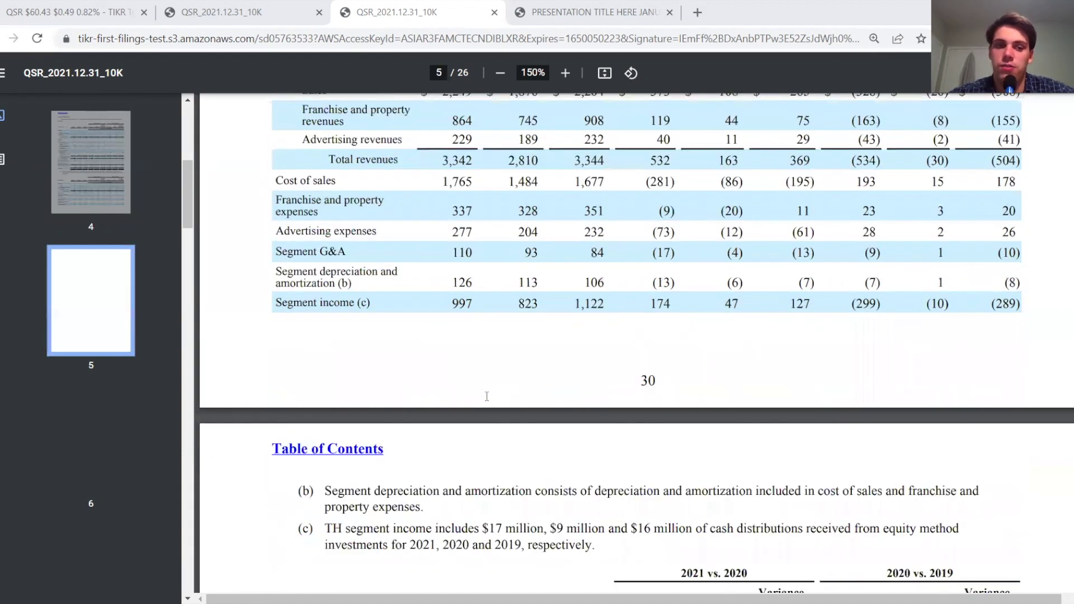
scroll(487, 396, down, 7)
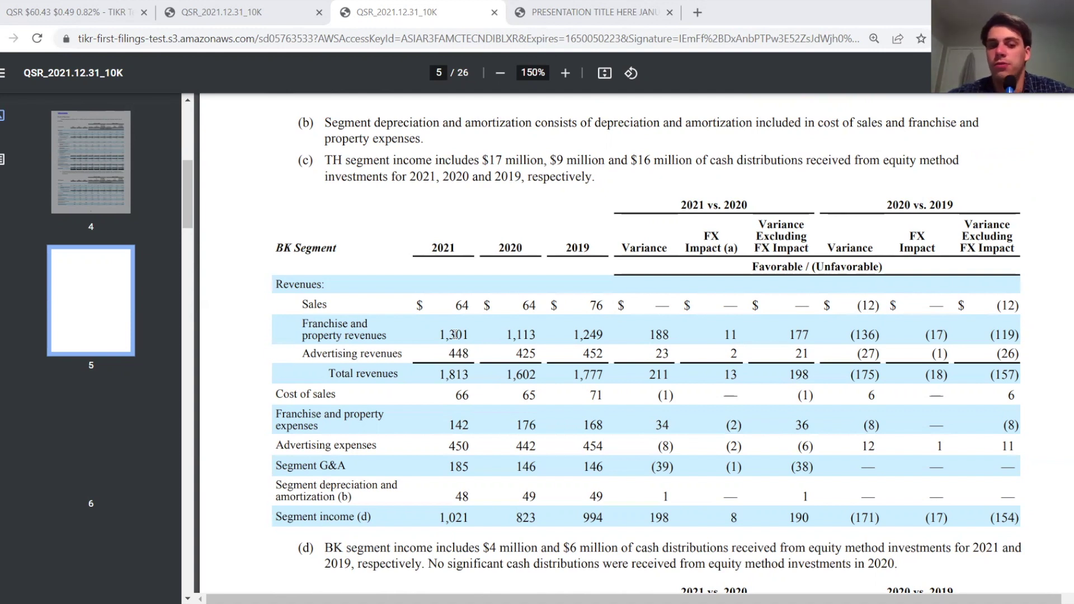
scroll(456, 335, down, 5)
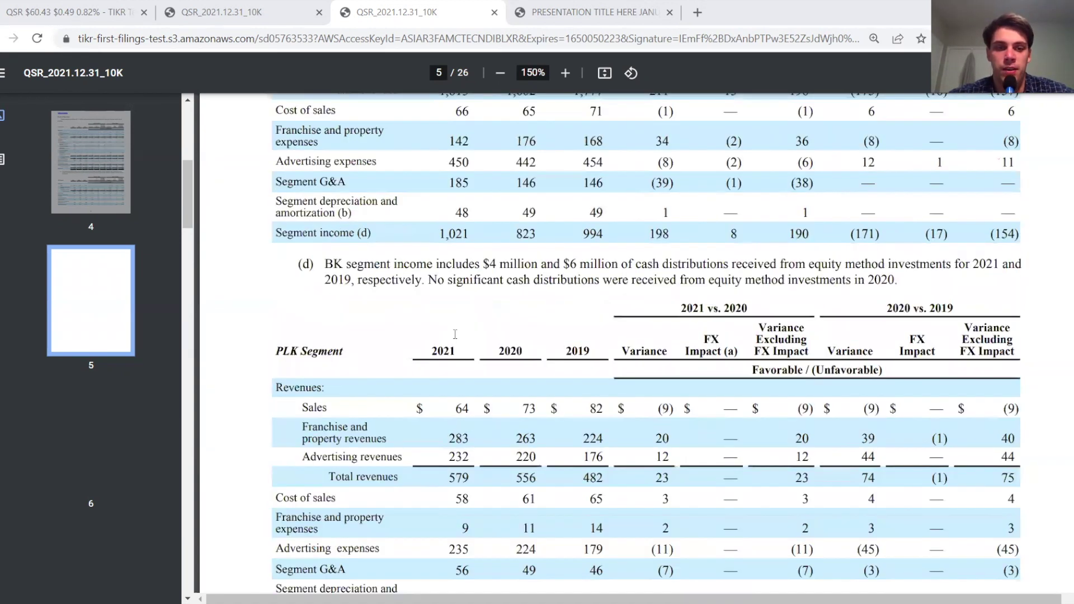
scroll(323, 183, down, 3)
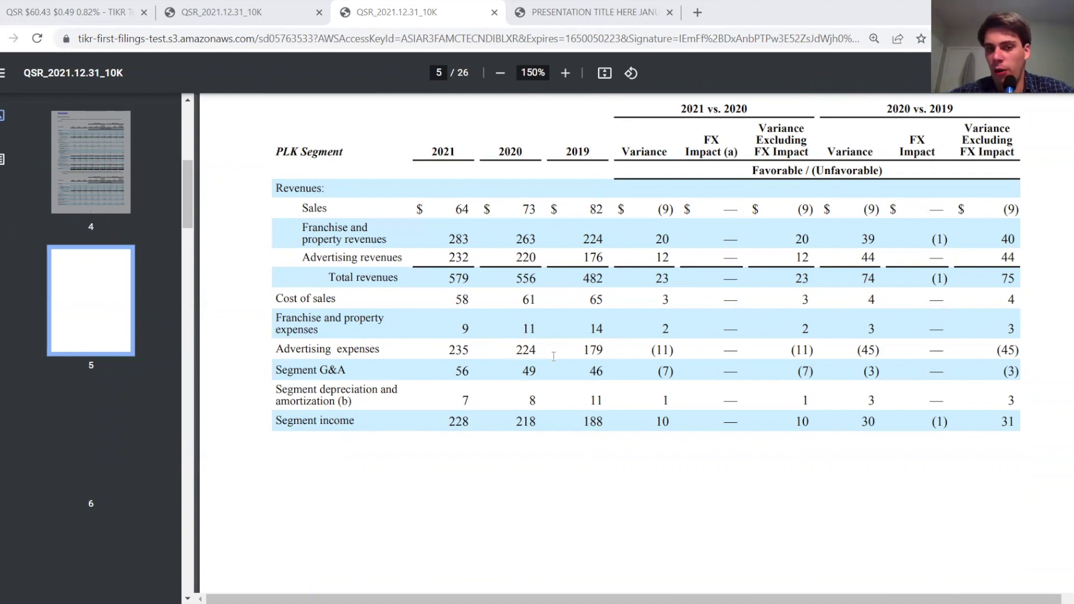
Examine the 10-K operating metrics table for system-wide sales, comparable sales and restaurant growth, and return to the PLK segment table.
scroll(554, 356, down, 10)
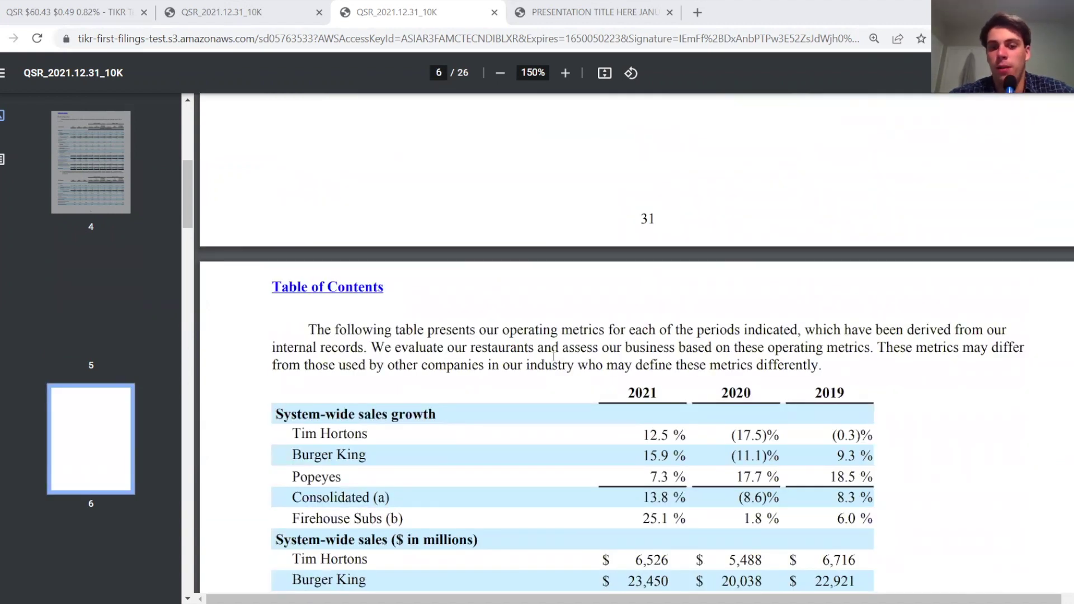
scroll(554, 357, up, 1)
scroll(553, 356, down, 7)
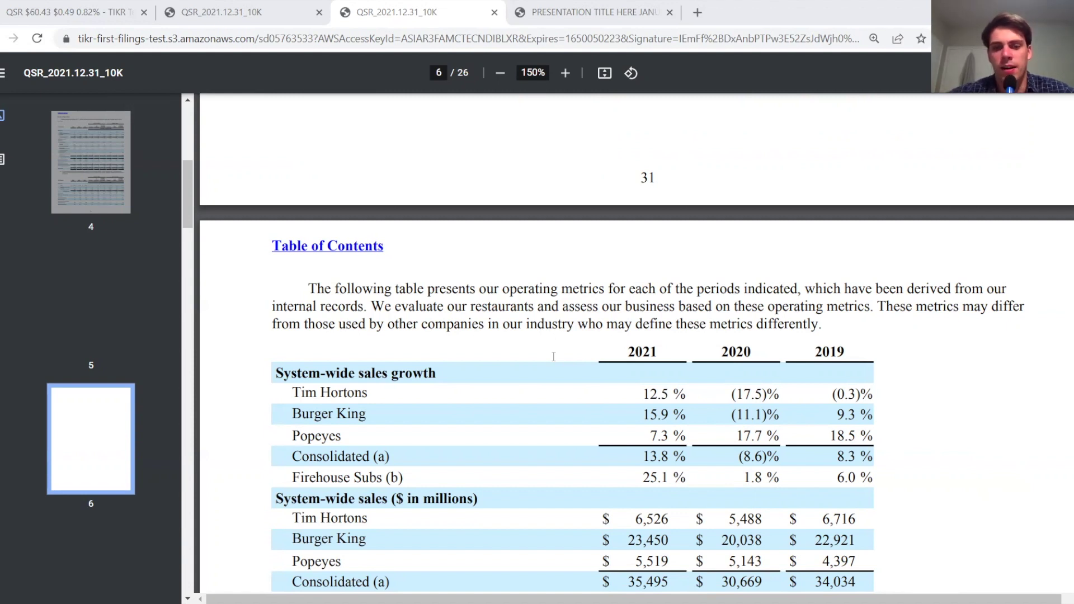
scroll(554, 357, down, 3)
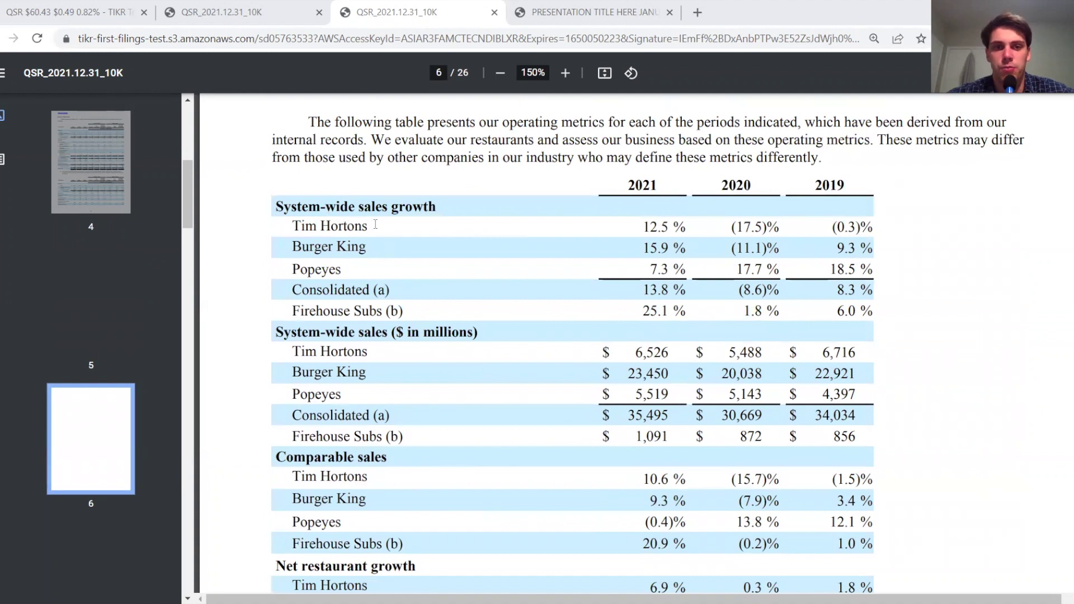
scroll(457, 315, down, 1)
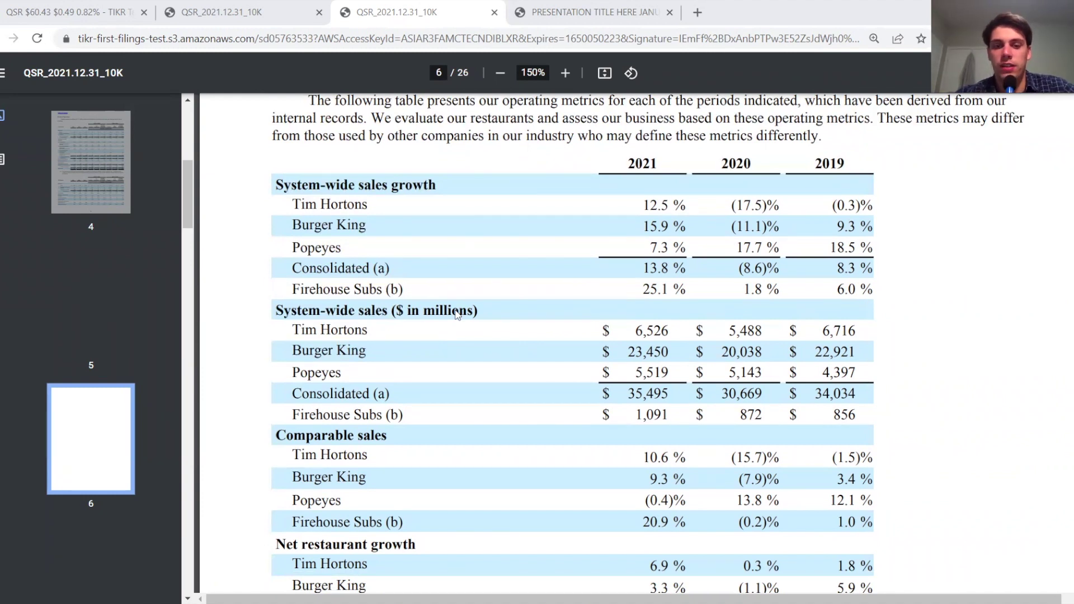
scroll(457, 315, up, 2)
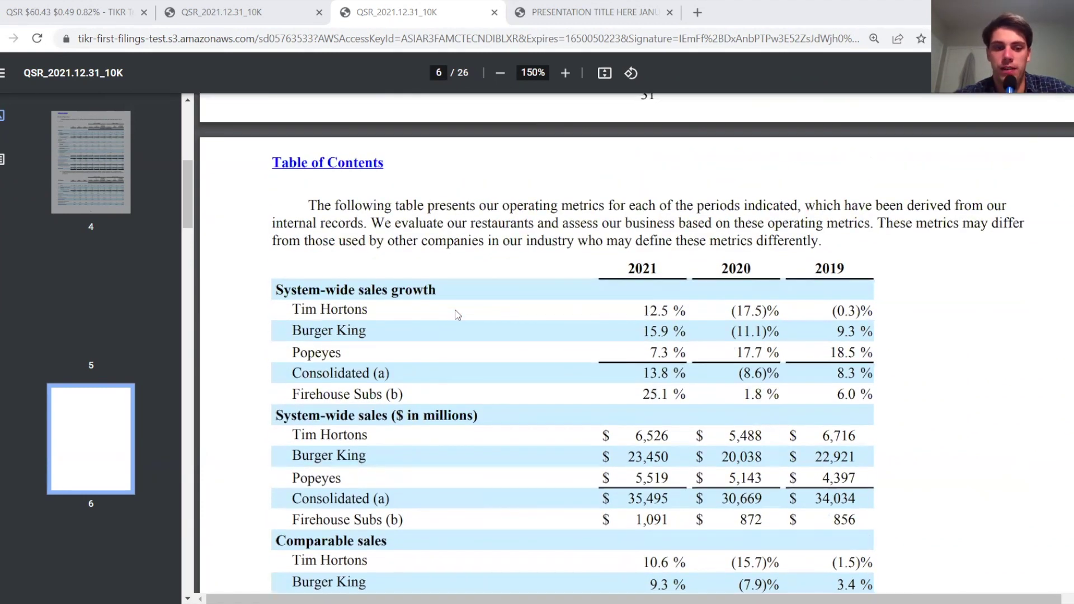
scroll(460, 472, down, 3)
scroll(470, 485, down, 4)
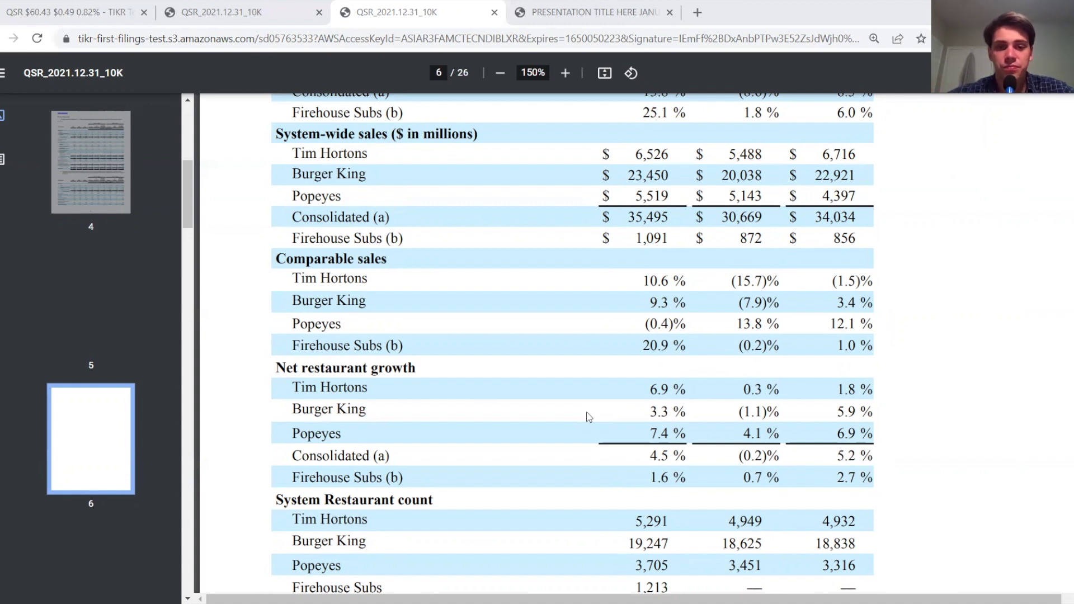
scroll(586, 416, up, 10)
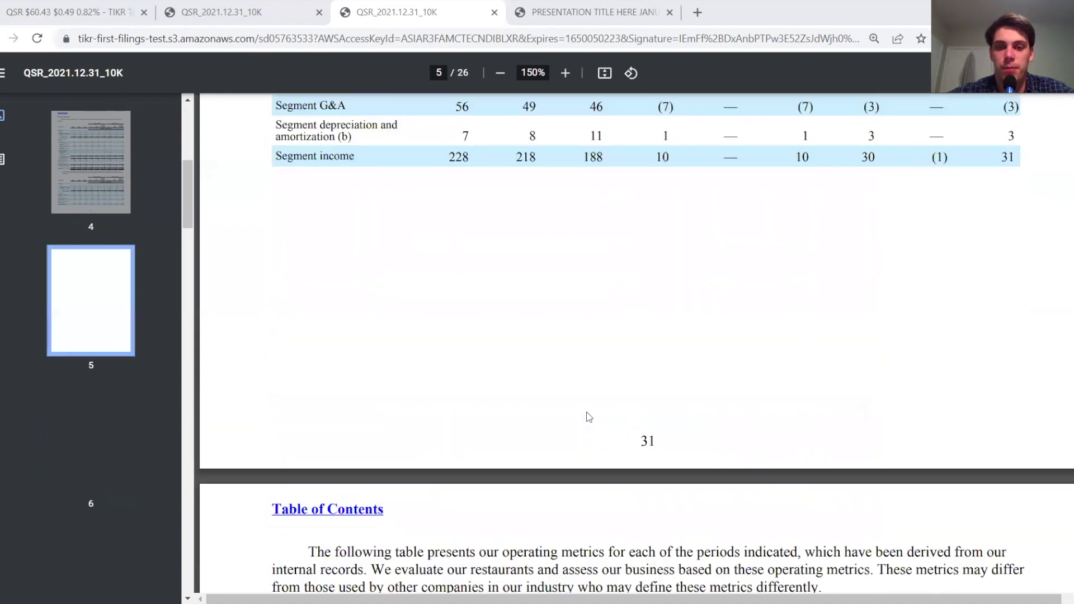
scroll(587, 416, up, 7)
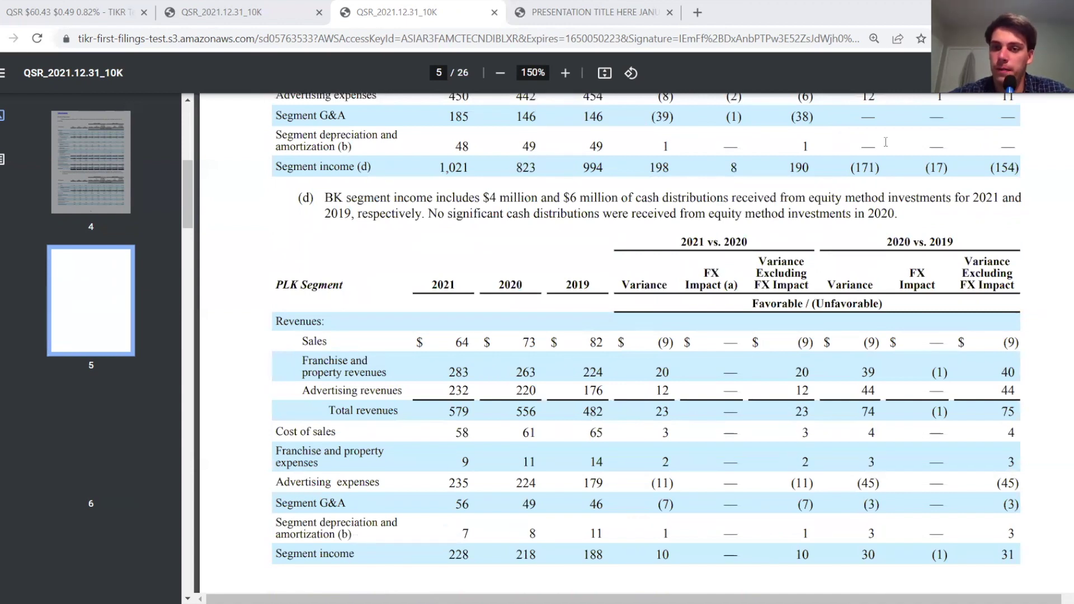
Switch to the Restaurant Brands International DCF workbook in Excel and review the restaurant counts by brand.
key(alt+Tab)
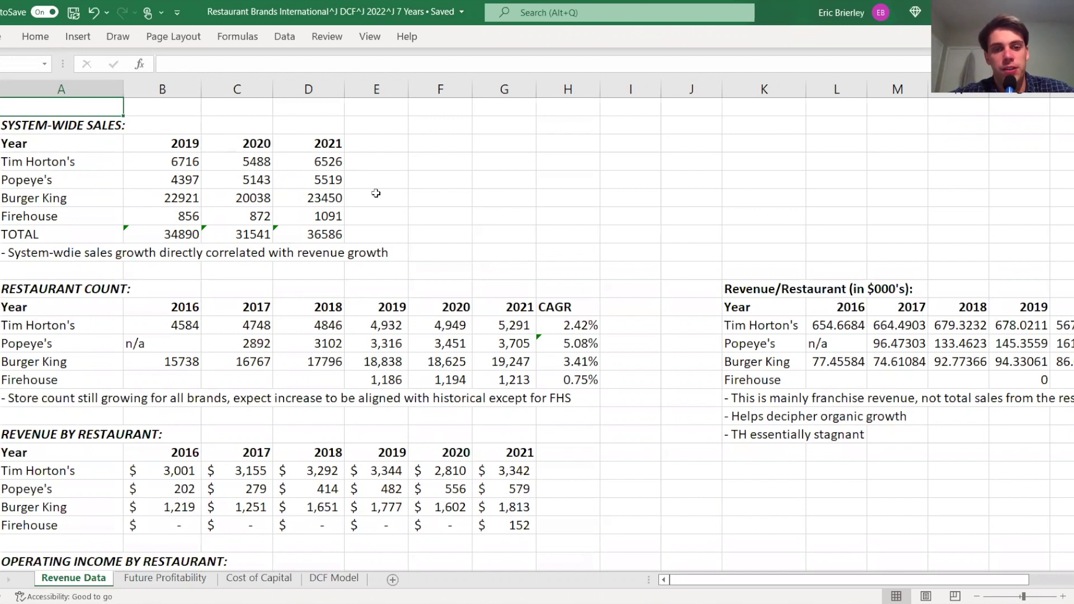
click(161, 322)
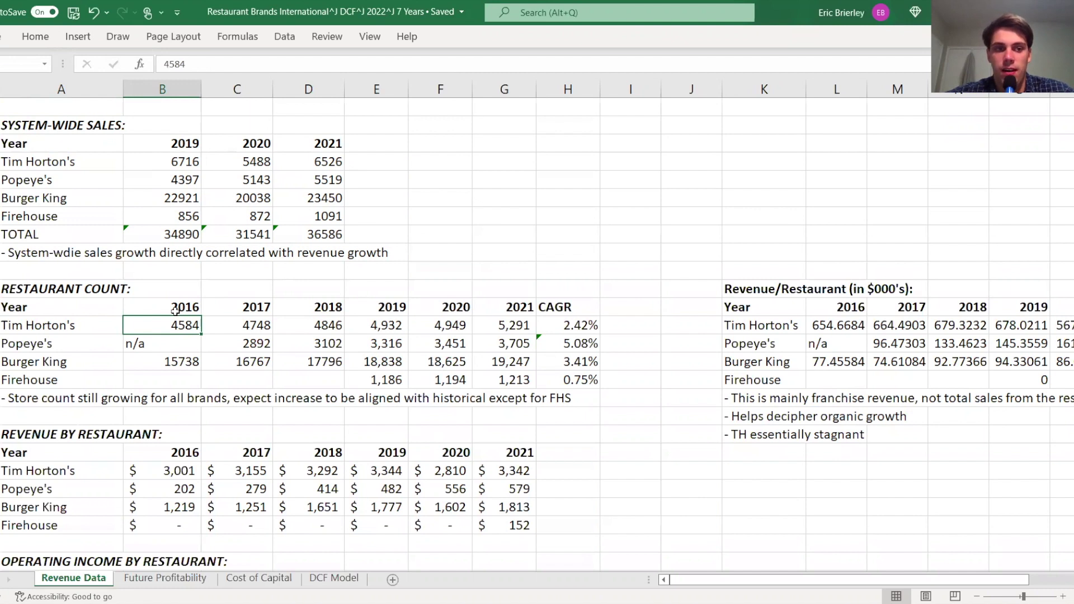
click(171, 342)
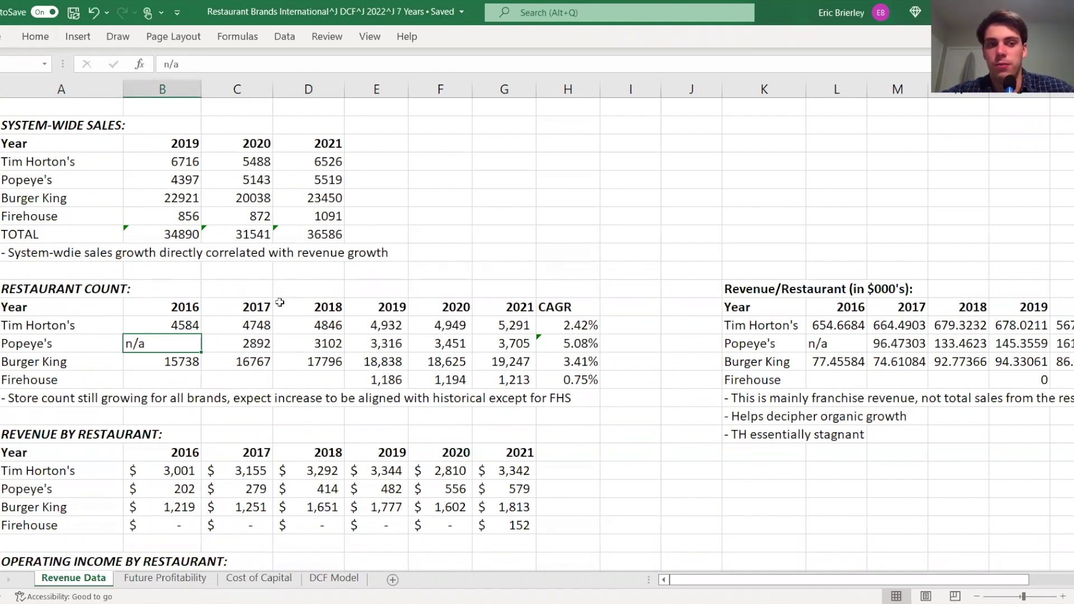
click(456, 375)
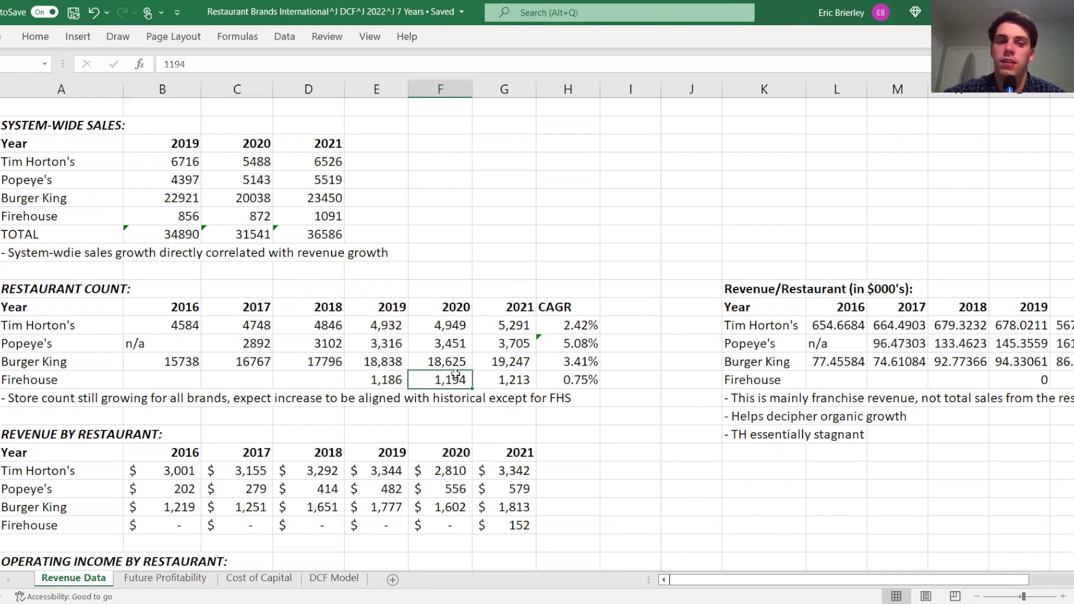
Follow Tim Horton's restaurant count from 2016 to 2021 and inspect the CAGR formulas for Tim Horton's, Popeye's and Burger King.
click(174, 323)
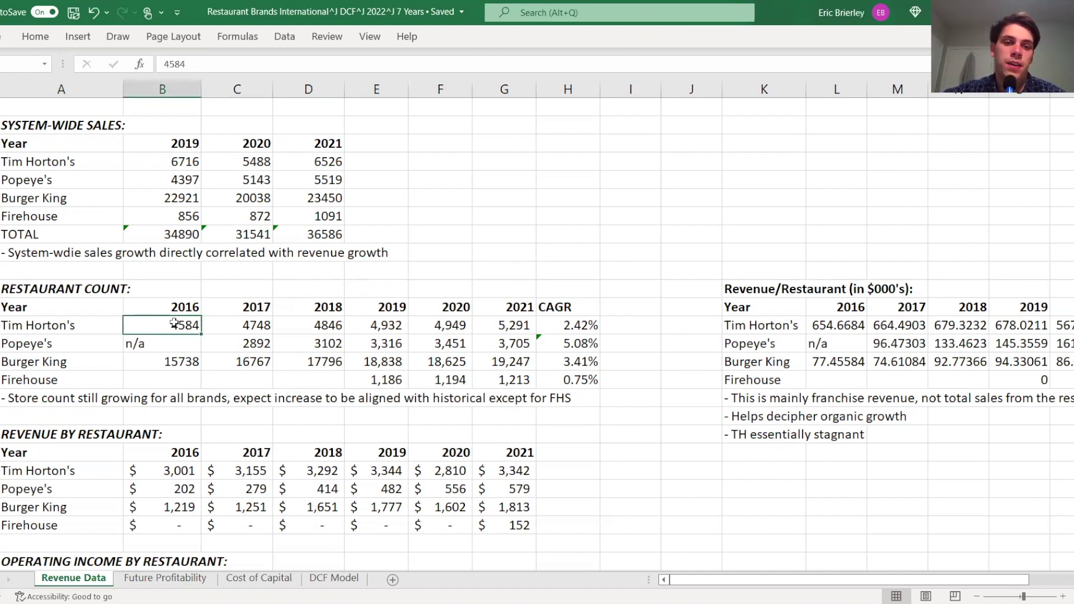
key(Right)
key(Right)
key(Right)
key(Right)
key(Right)
key(Right)
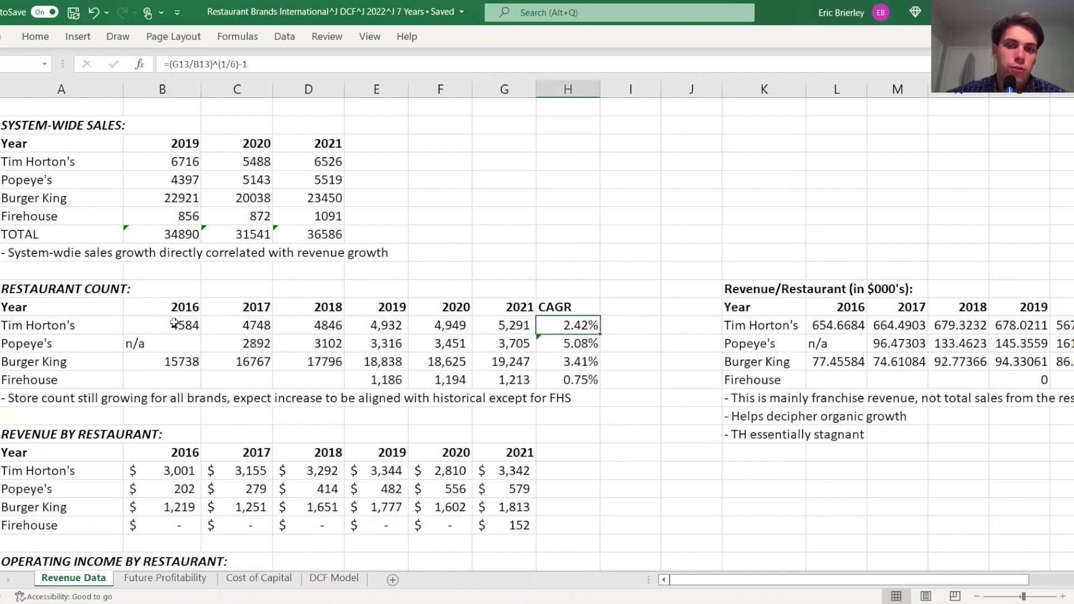
key(Down)
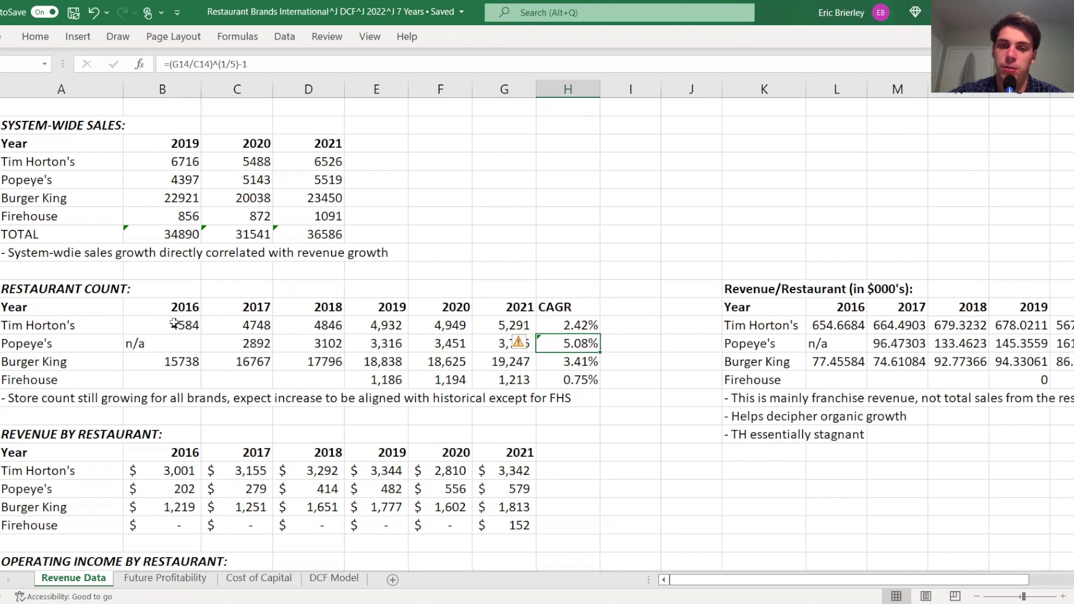
key(Down)
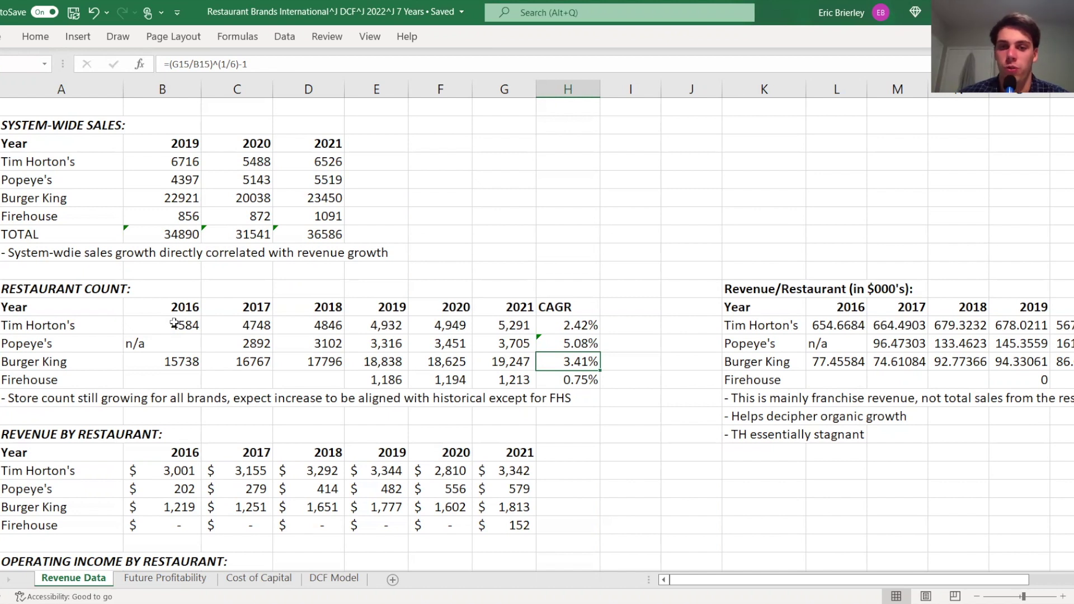
Review the Revenue by Restaurant table, checking Tim Horton's 2016 revenue and the 2021 revenue of all four brands.
scroll(184, 351, down, 2)
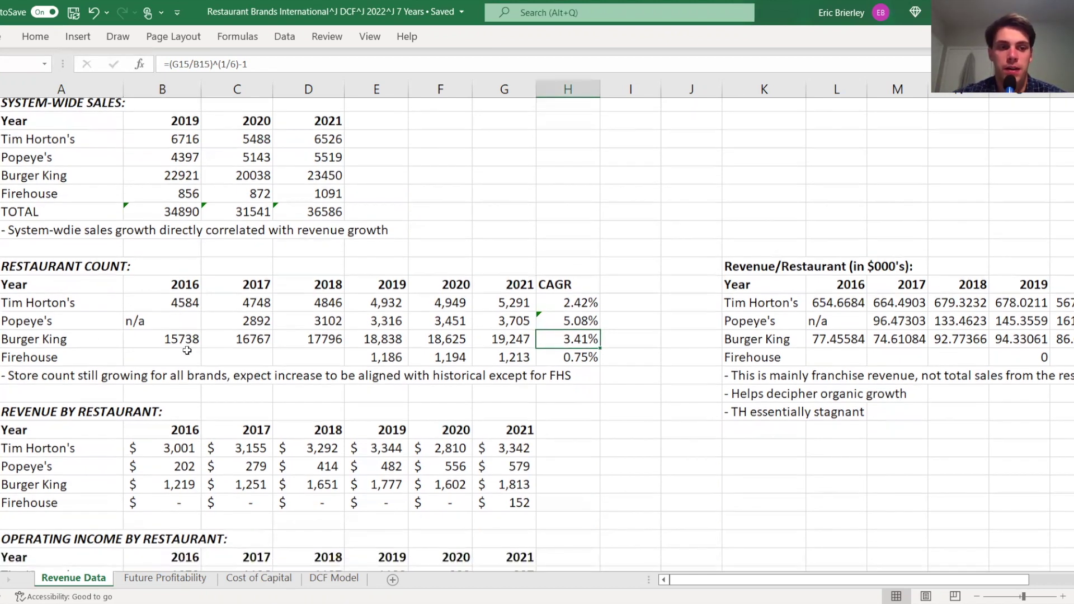
click(161, 365)
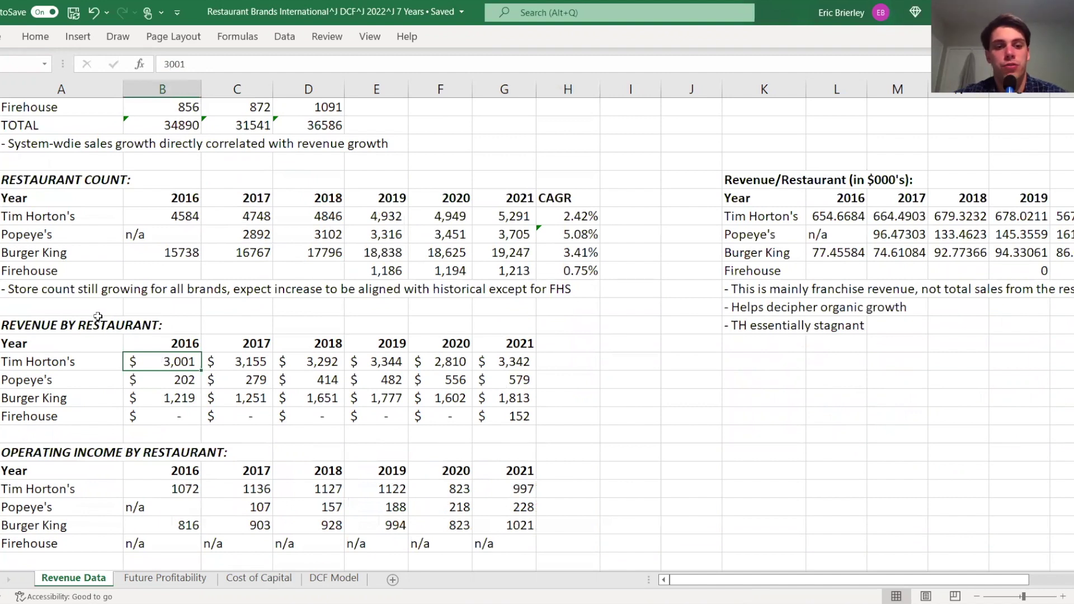
scroll(98, 317, down, 3)
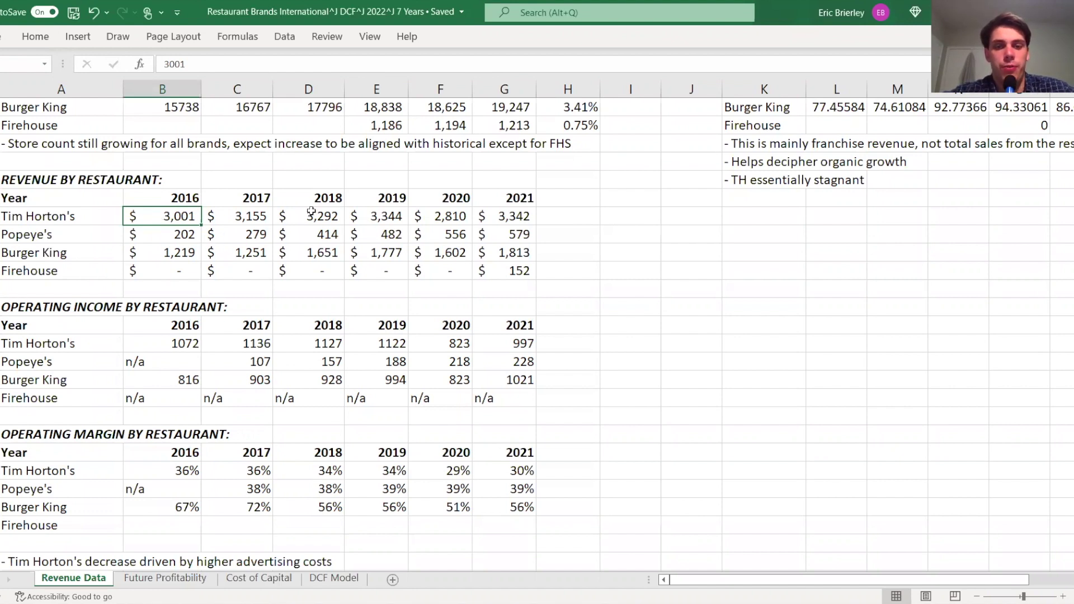
drag(526, 216, 520, 253)
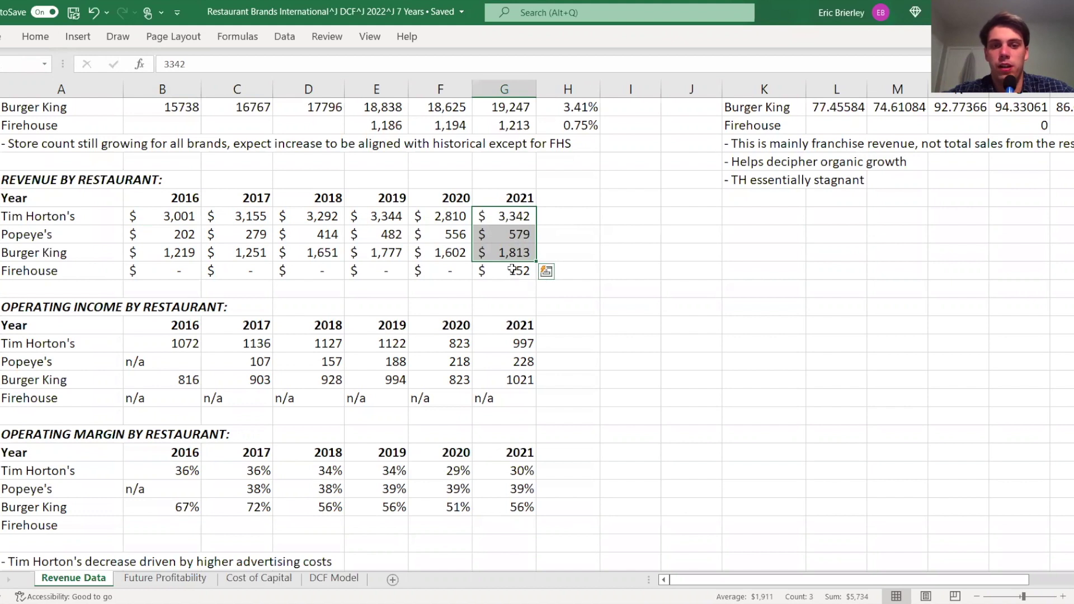
click(512, 270)
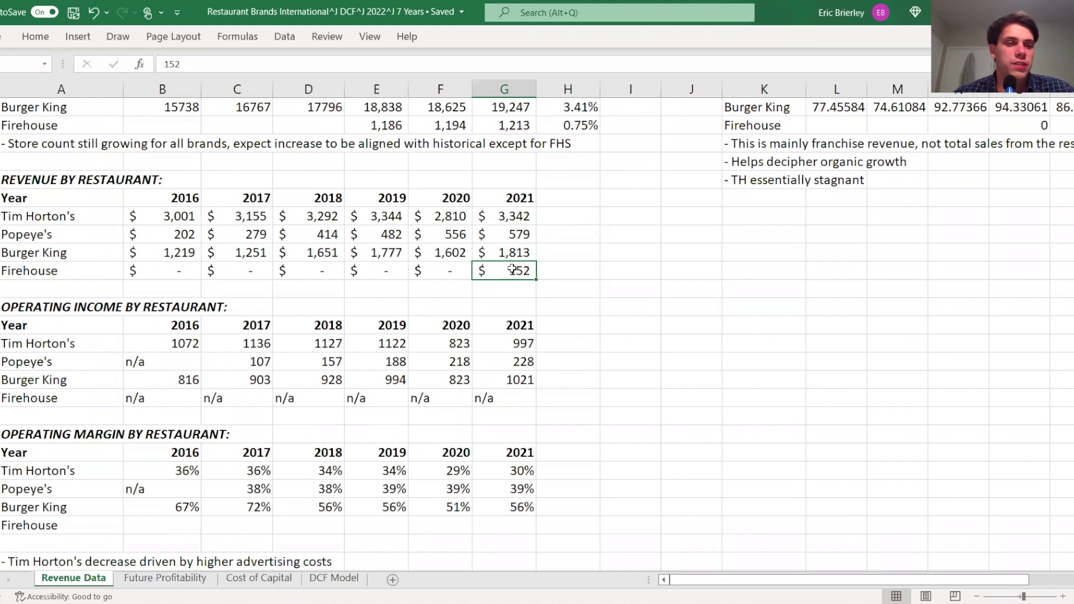
click(513, 253)
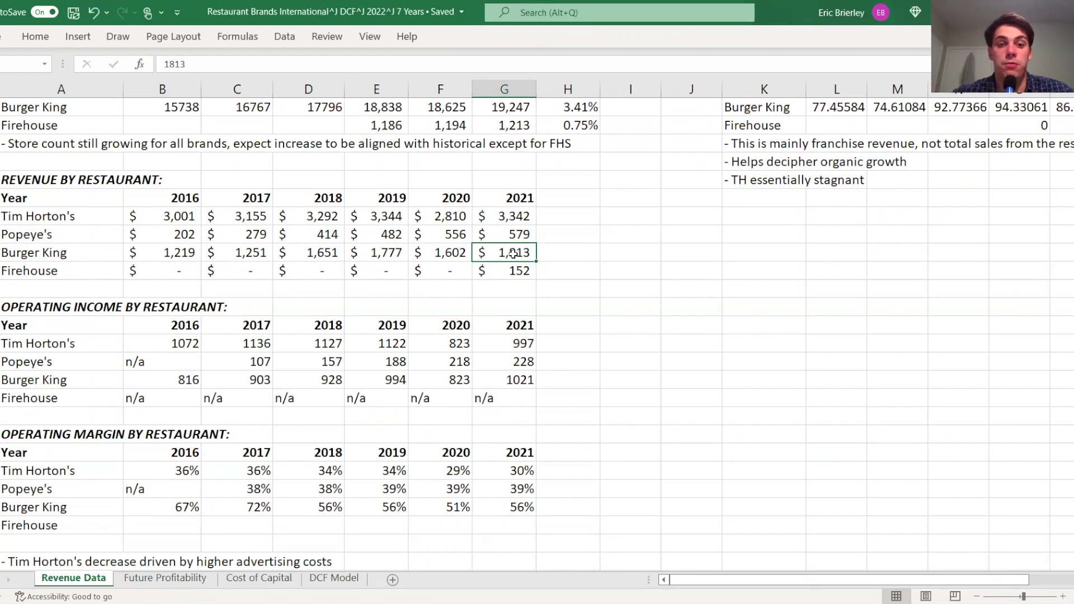
Examine Tim Horton's operating income year by year from 2016 to 2021.
click(165, 340)
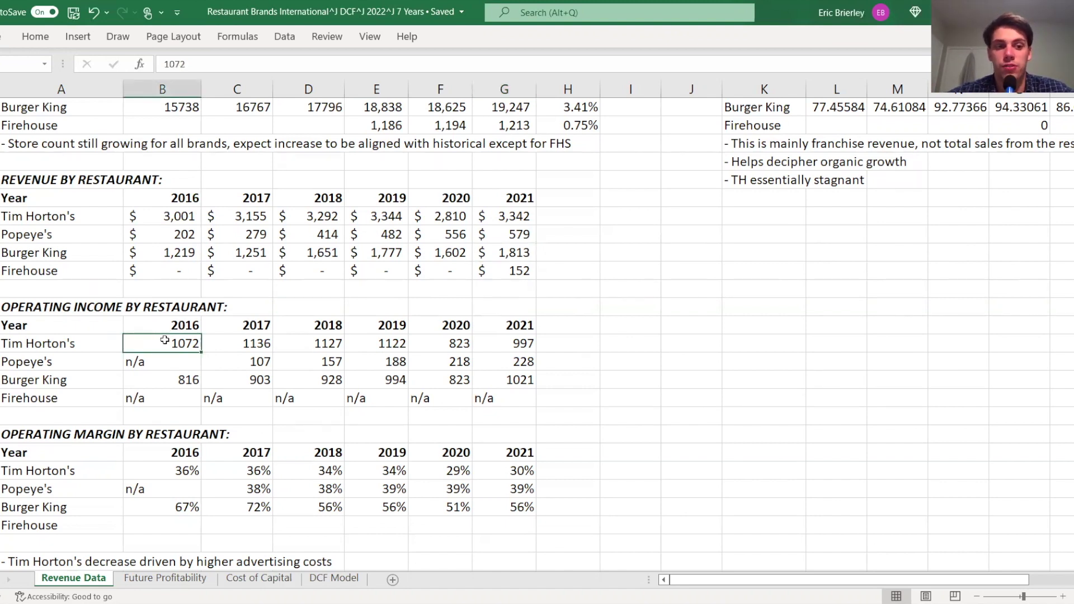
key(Right)
key(Right)
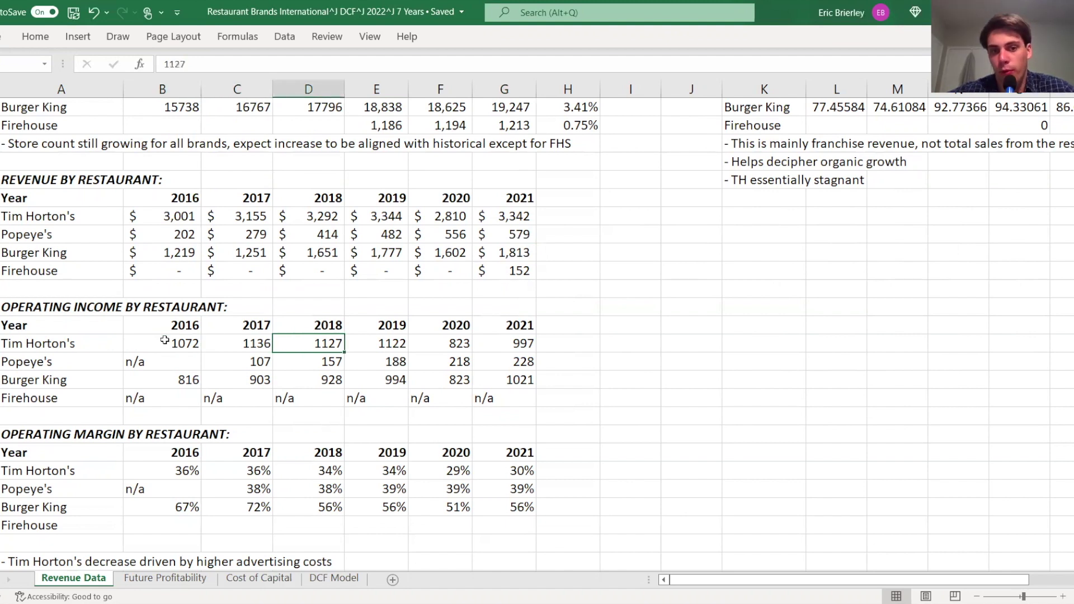
key(Right)
key(Right)
key(Right)
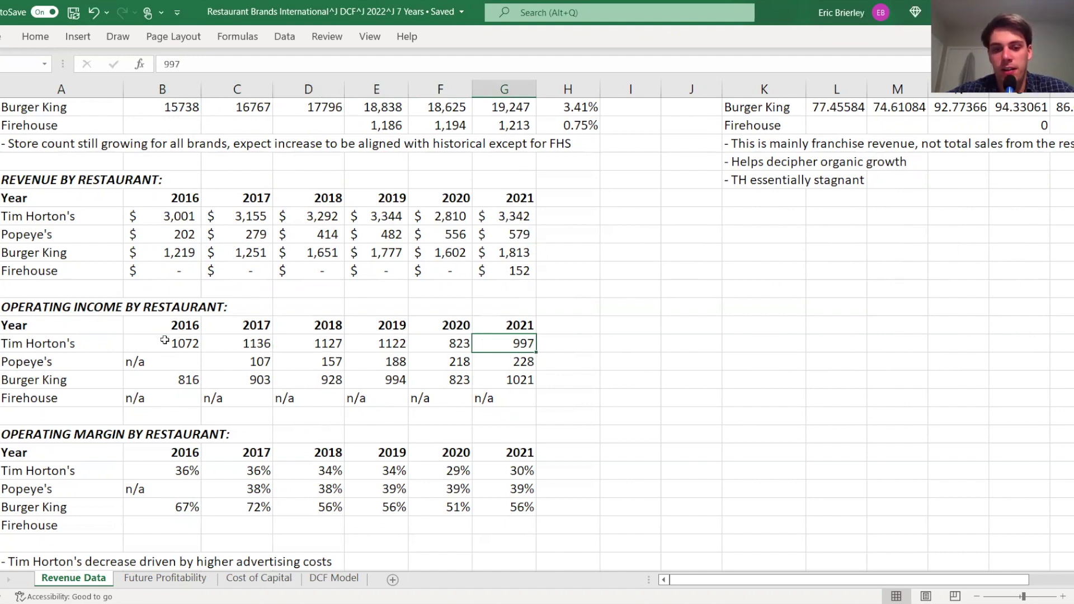
key(Left)
key(Left)
key(Right)
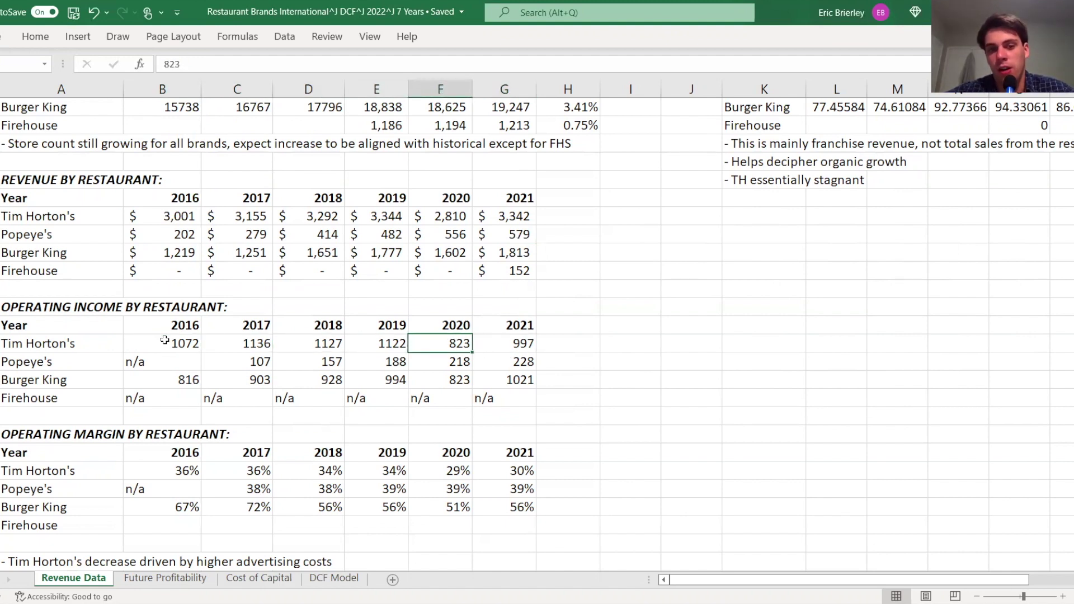
Compare the recent operating income of Popeye's and Burger King with Tim Horton's, focusing on 2021.
key(Down)
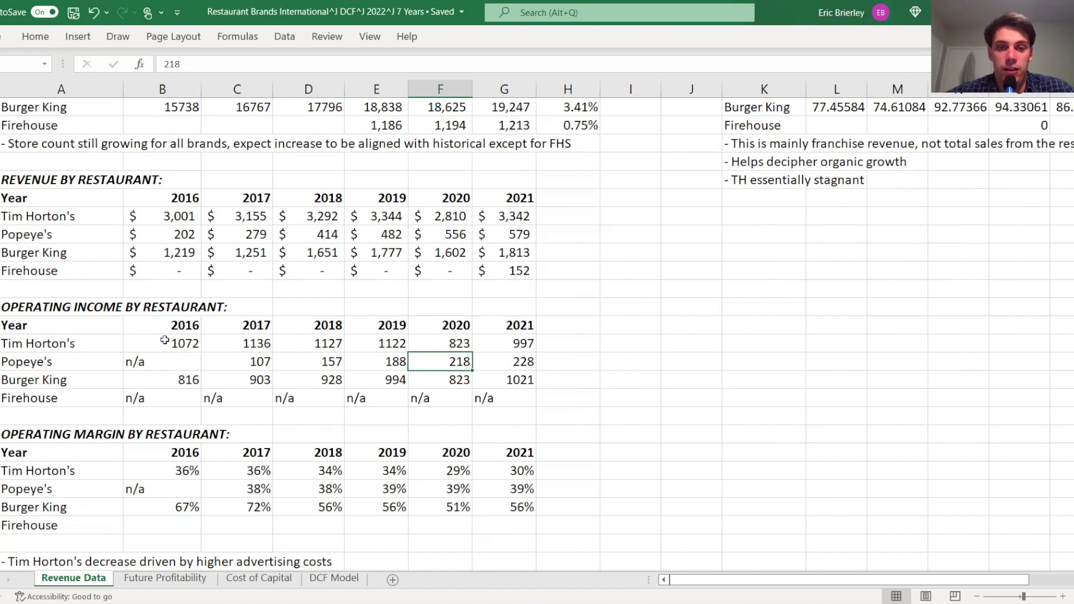
key(Right)
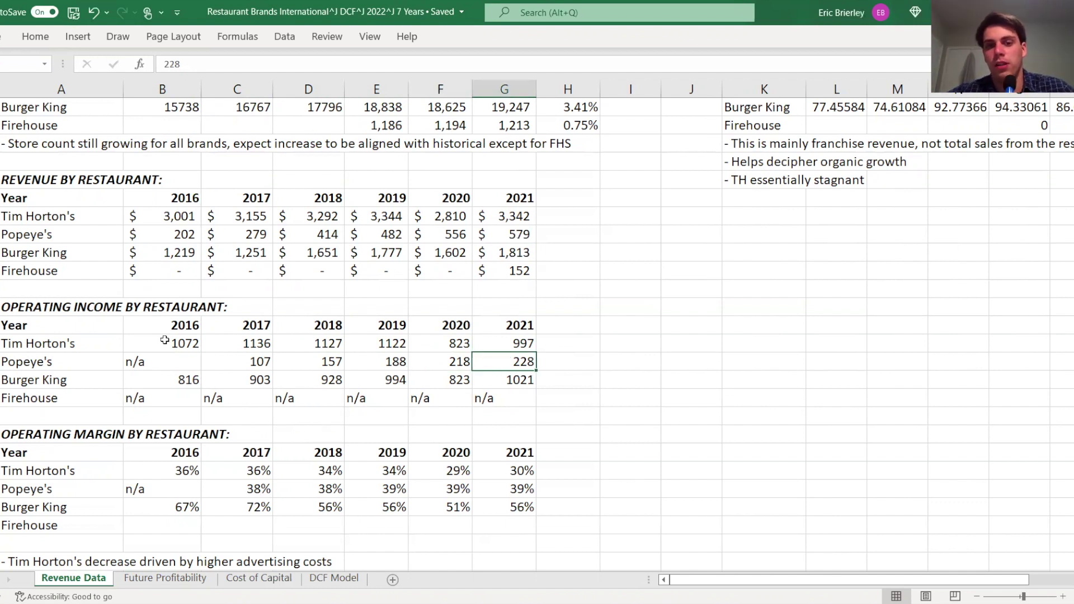
key(Up)
key(Down)
key(Down)
key(Down)
key(Up)
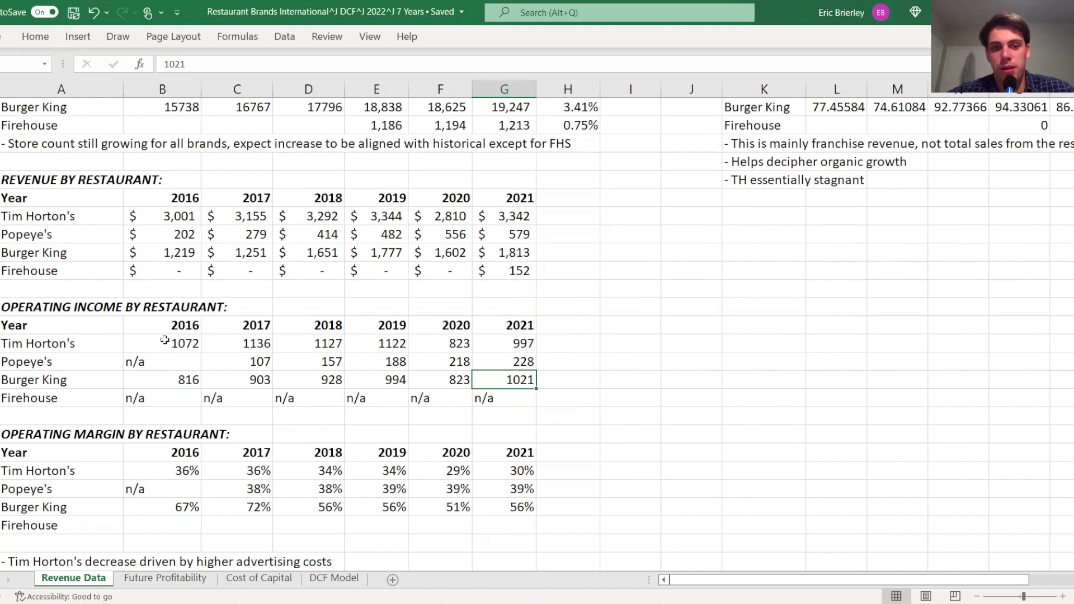
Compare Tim Horton's 2018 operating income with Burger King's 2021 operating income.
key(Left)
key(Left)
key(Left)
key(Up)
key(Up)
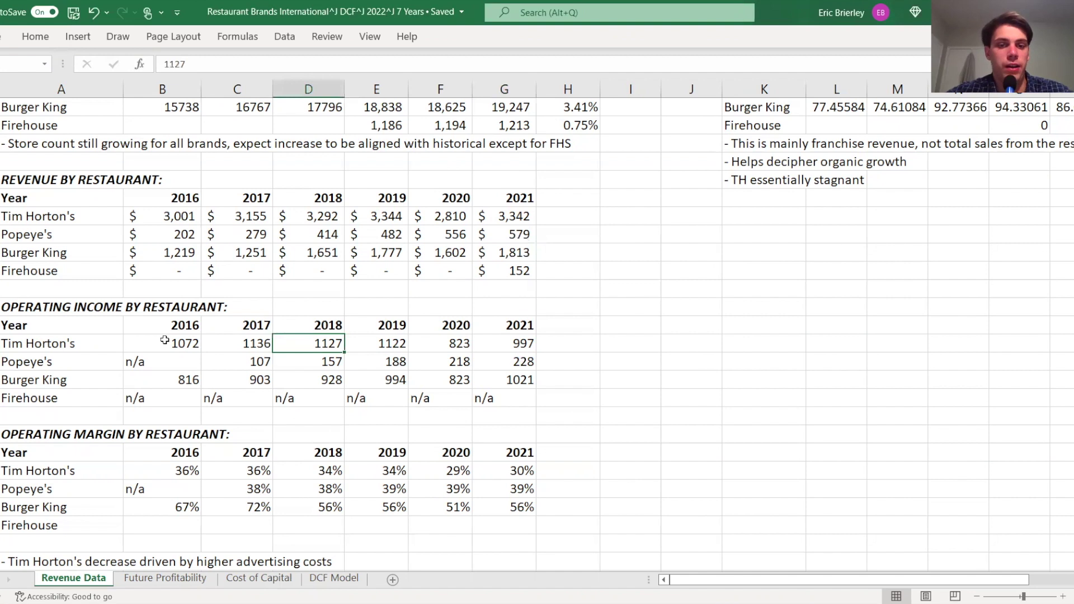
key(Right)
key(Right)
key(Right)
key(Down)
key(Down)
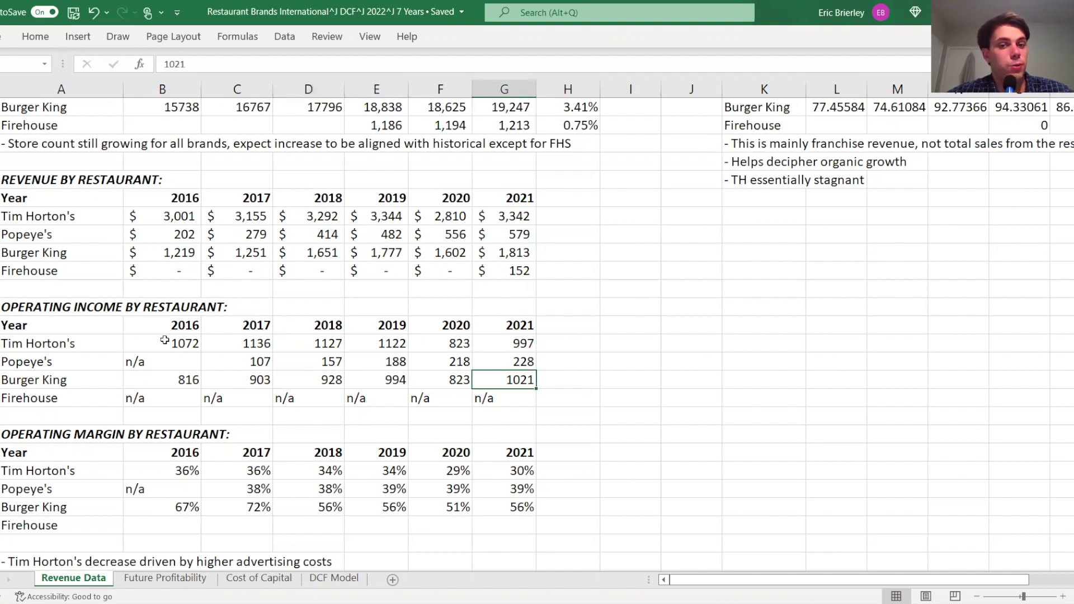
Examine Popeye's operating income from 2021 back to 2017.
key(Up)
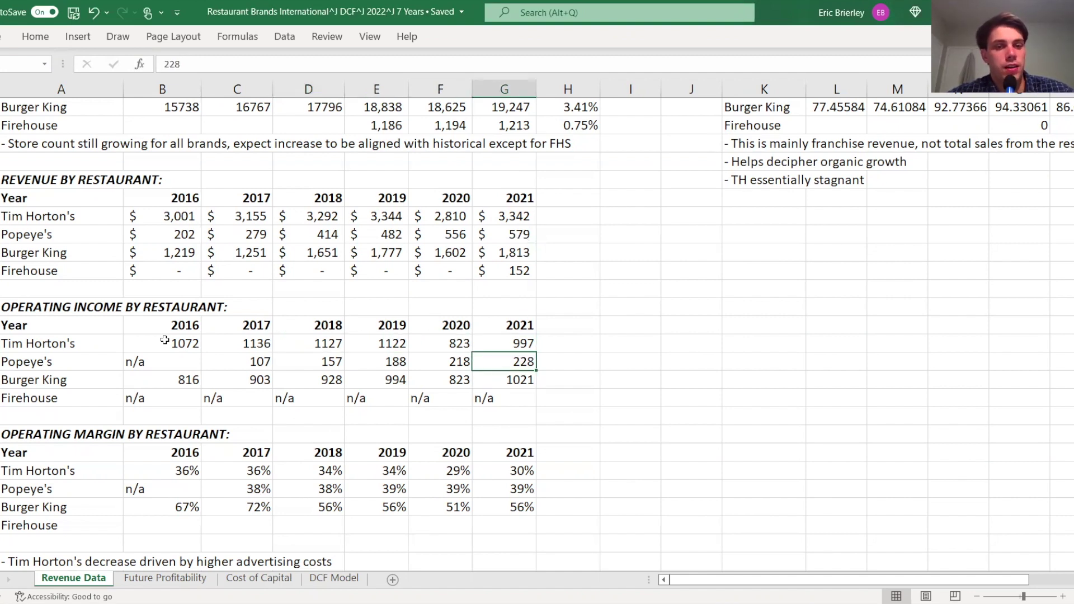
key(Left)
key(Left)
key(Left)
key(Left)
Check the Firehouse row of the operating income table from 2017 to 2021.
key(Down)
key(Down)
key(Right)
key(Right)
key(Right)
key(Right)
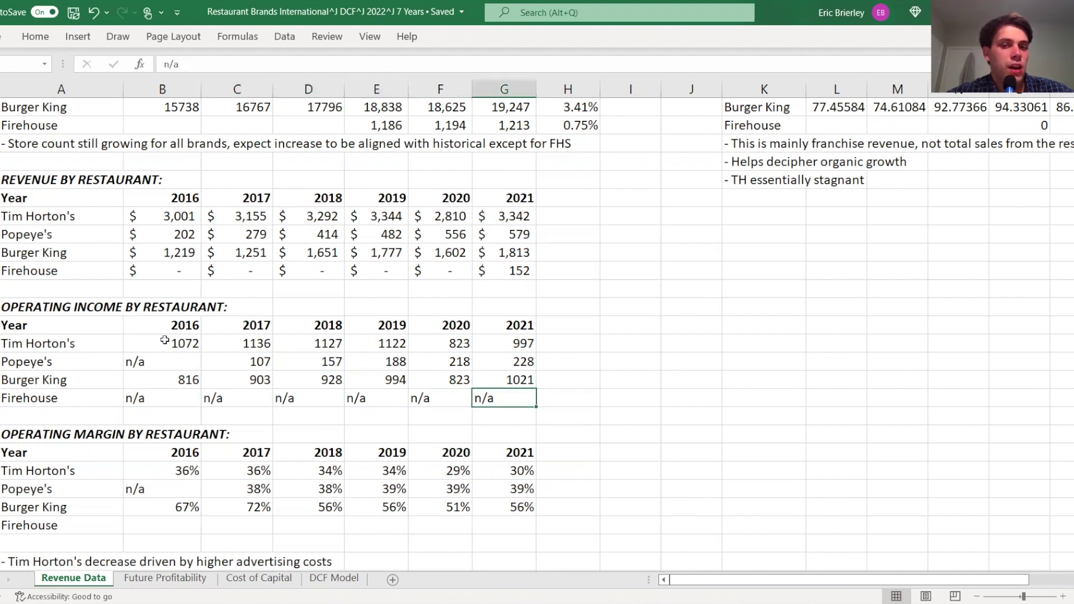
key(Left)
key(Left)
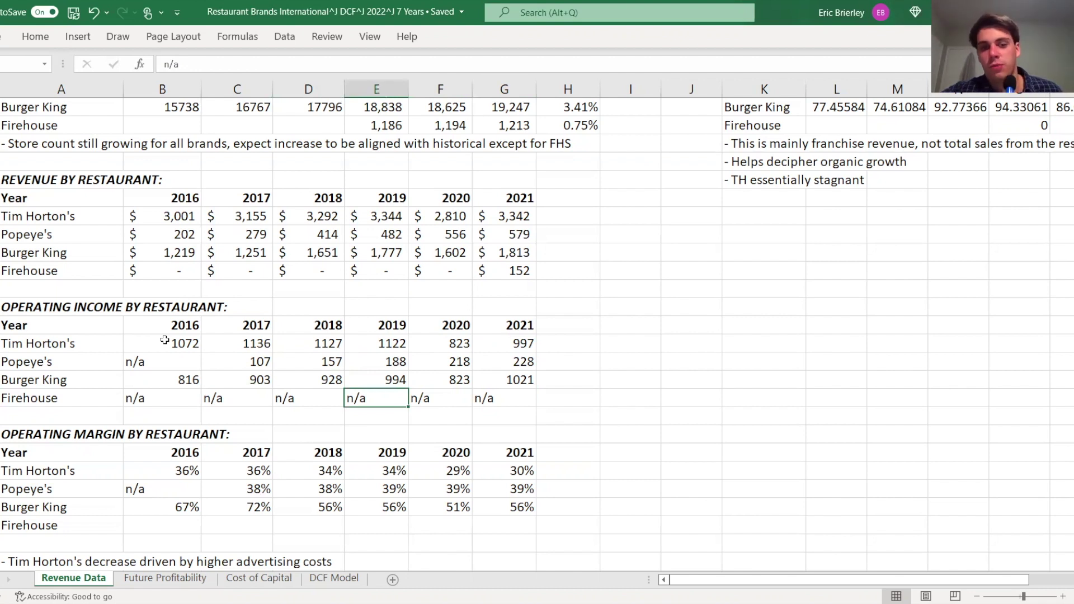
Follow Tim Horton's operating margin from 2016 through 2020 and check the formulas behind it.
key(Down)
key(Down)
key(Down)
key(Down)
key(Left)
key(Left)
key(Left)
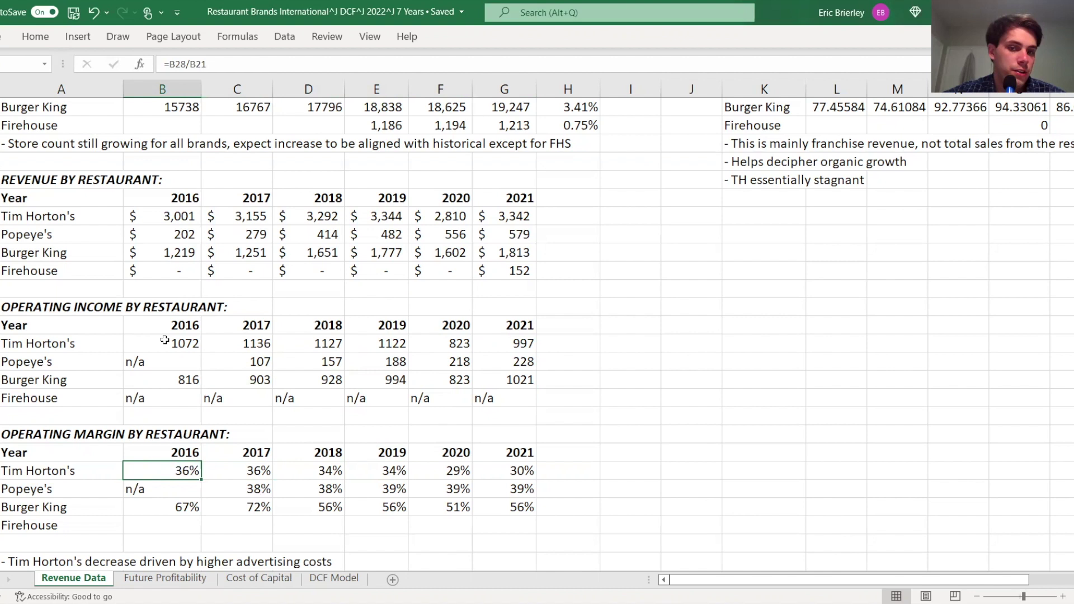
key(Right)
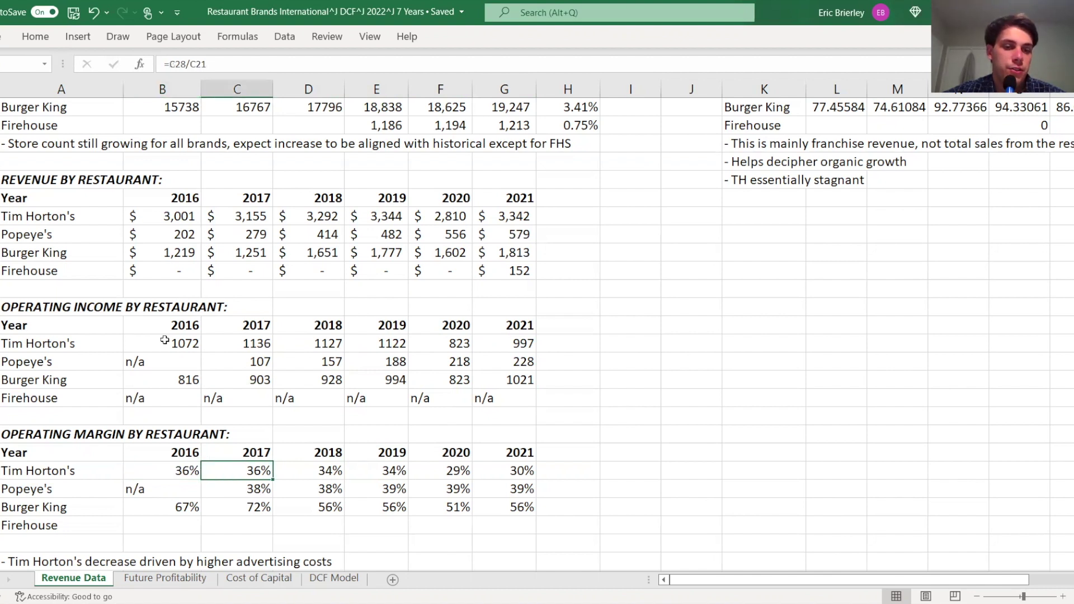
key(Right)
key(Left)
key(Right)
key(Right)
key(Right)
key(Left)
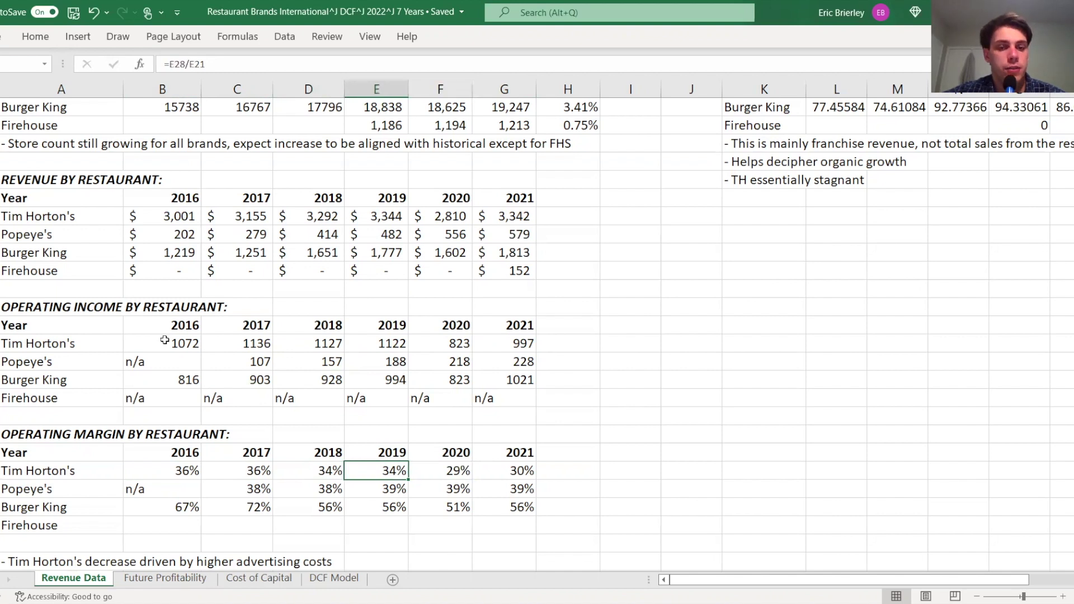
Compare Tim Horton's 2019 and 2020 operating margins, consult the TH segment table in the browser's 10-K, and return to the Excel workbook.
key(Right)
key(Left)
key(Right)
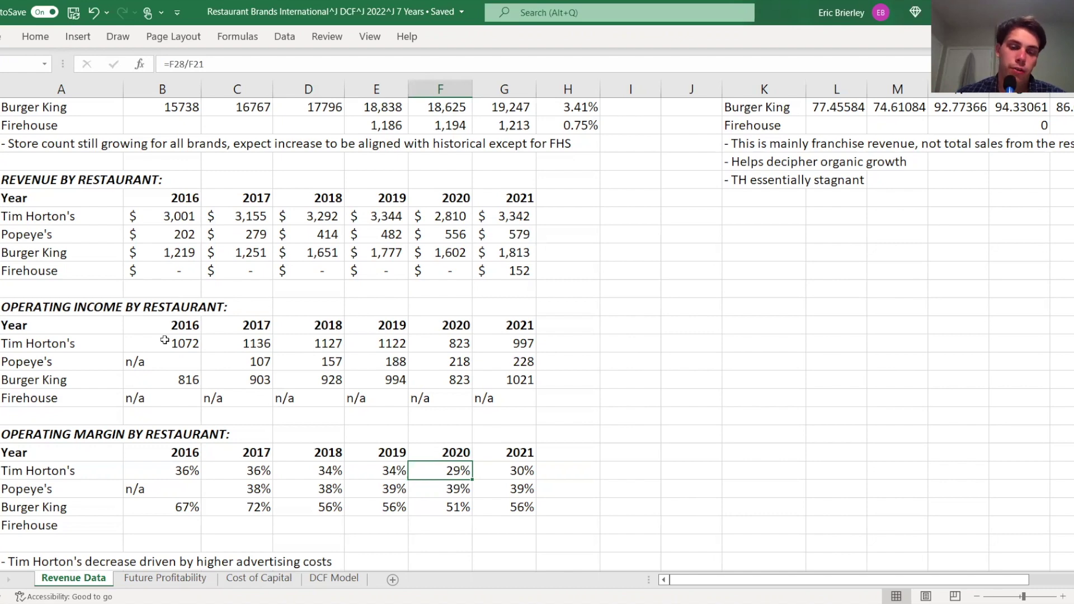
key(alt+Tab)
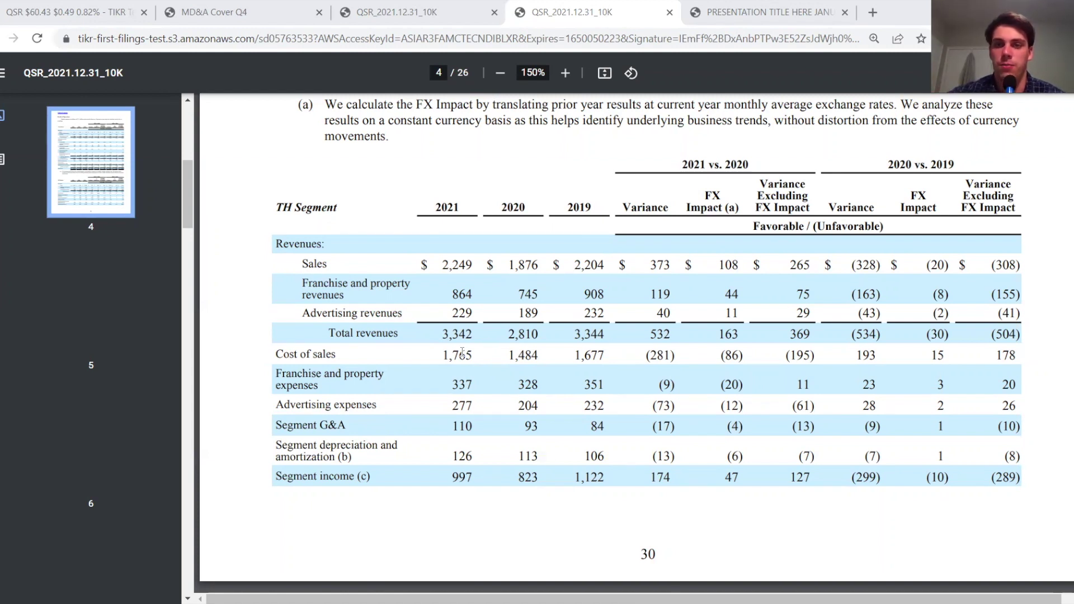
key(alt+Tab)
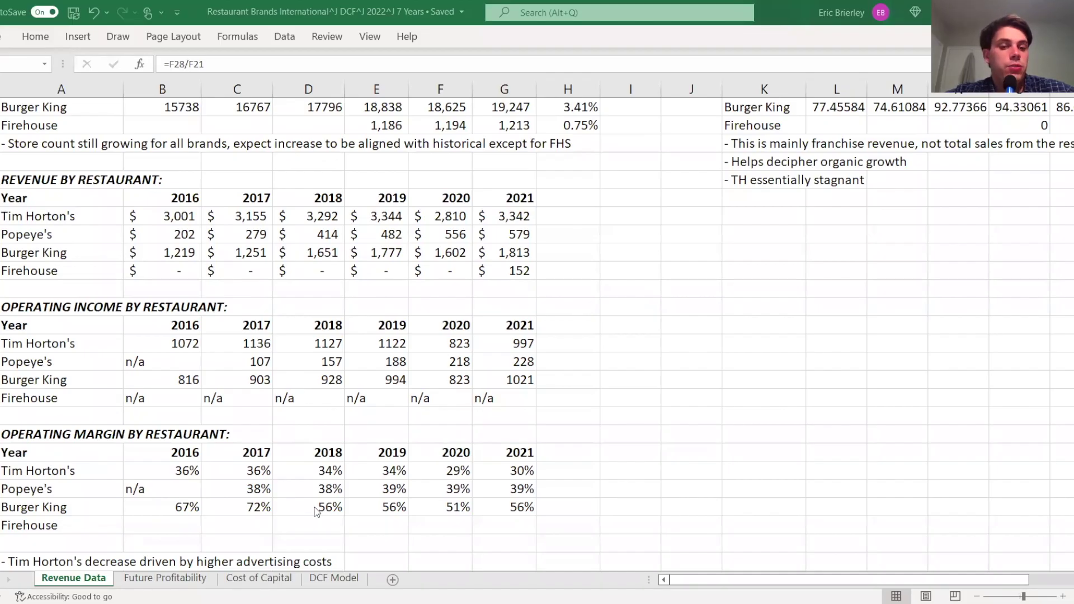
Examine Popeye's operating margin year by year from 2017 to 2021.
click(241, 485)
key(Right)
key(Right)
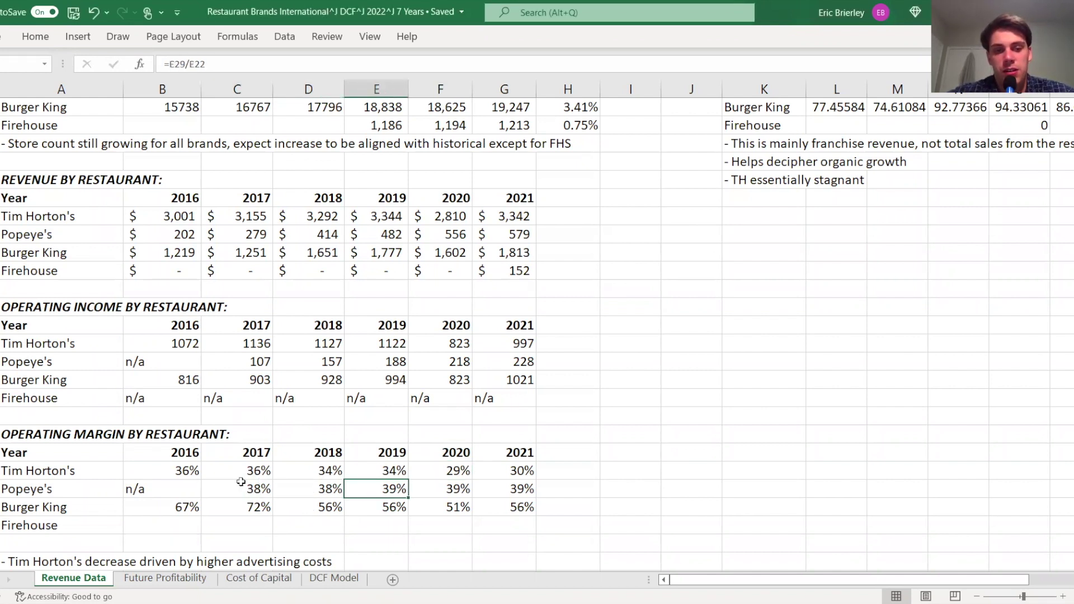
key(Right)
key(Right)
key(Left)
key(Left)
key(Left)
key(Left)
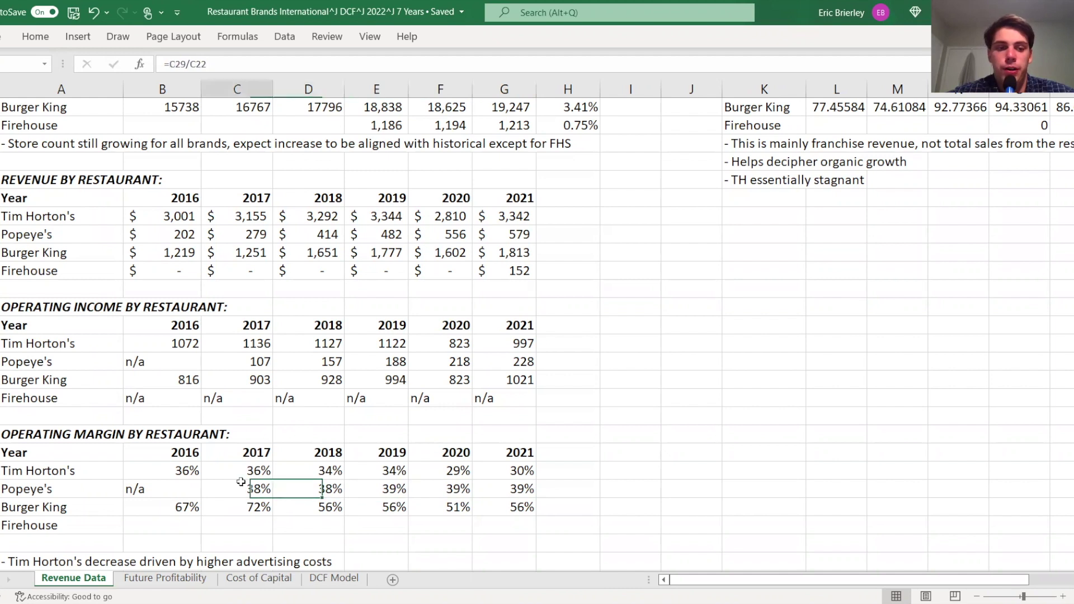
key(Right)
key(Right)
key(Right)
key(Right)
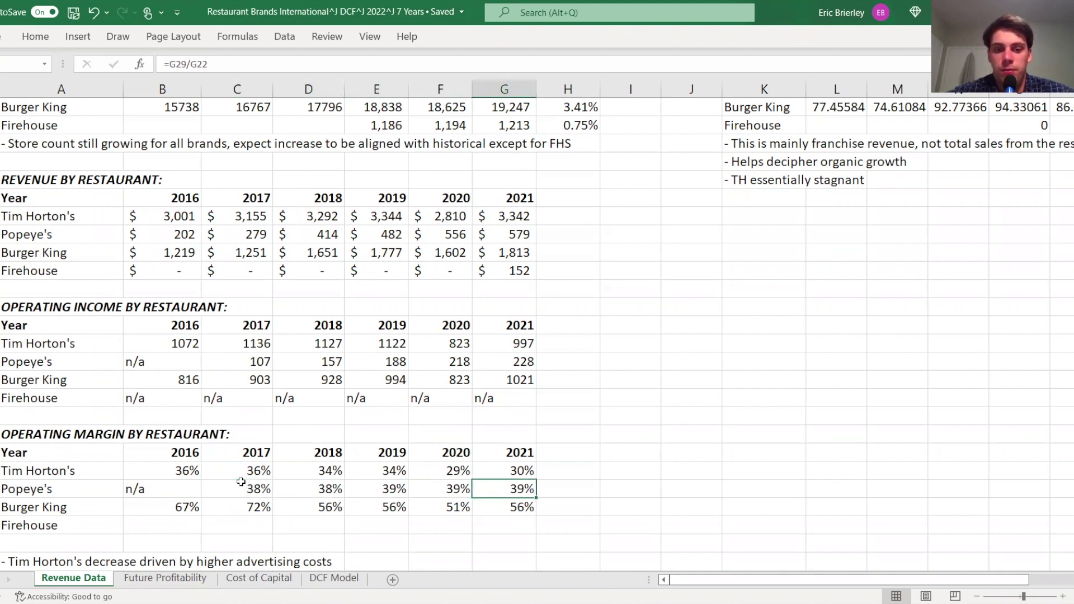
Review Burger King's operating margin from 2016 to 2018, focusing on the change between 2017 and 2018.
key(Down)
key(Left)
key(Left)
key(Left)
key(Left)
key(Left)
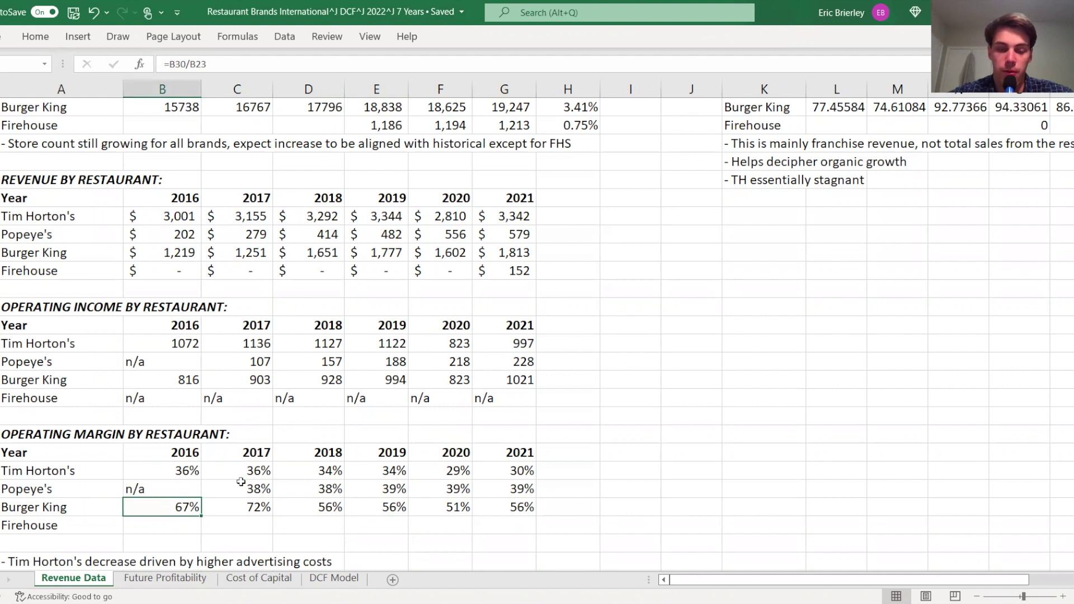
key(Right)
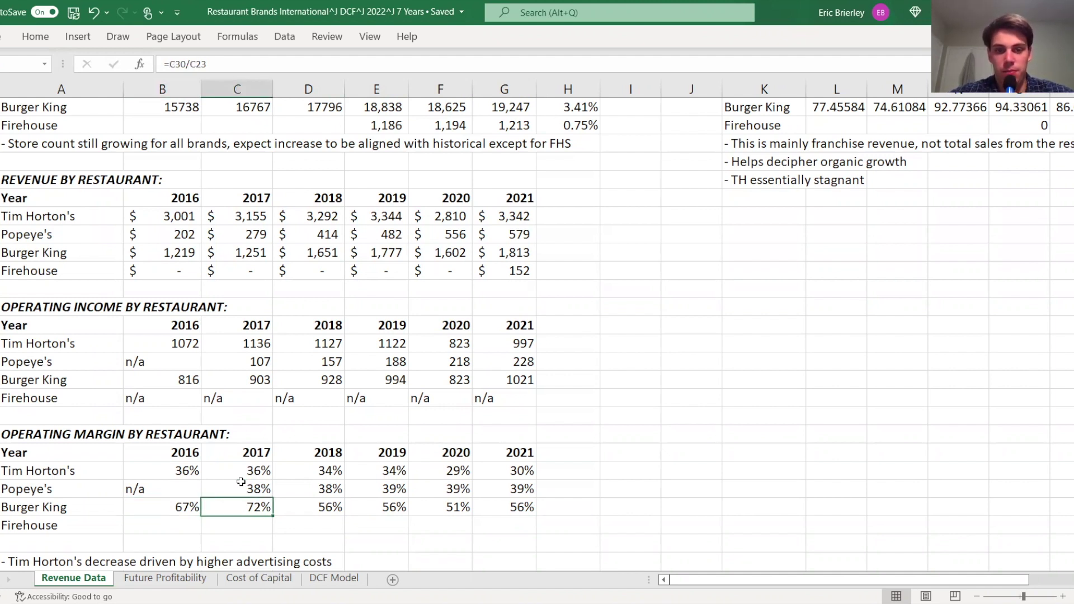
key(Right)
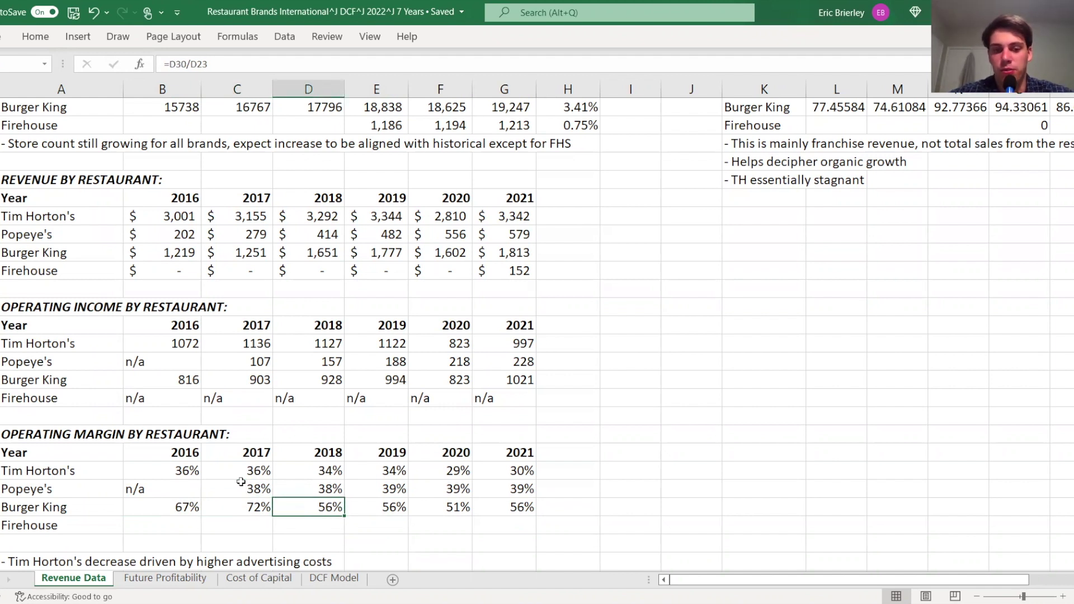
key(Left)
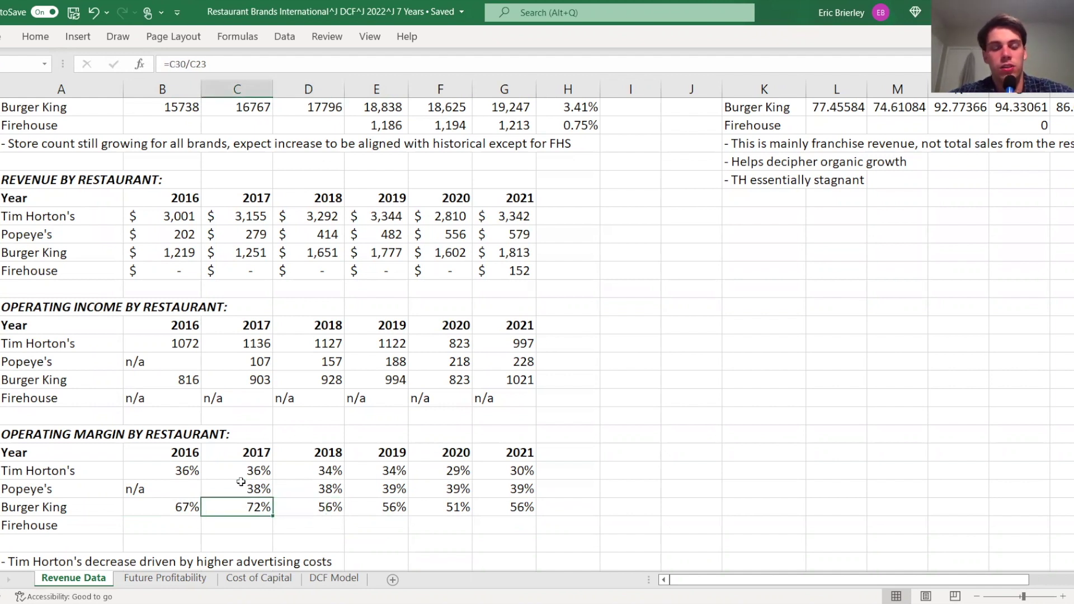
key(Right)
key(Left)
key(Right)
key(Left)
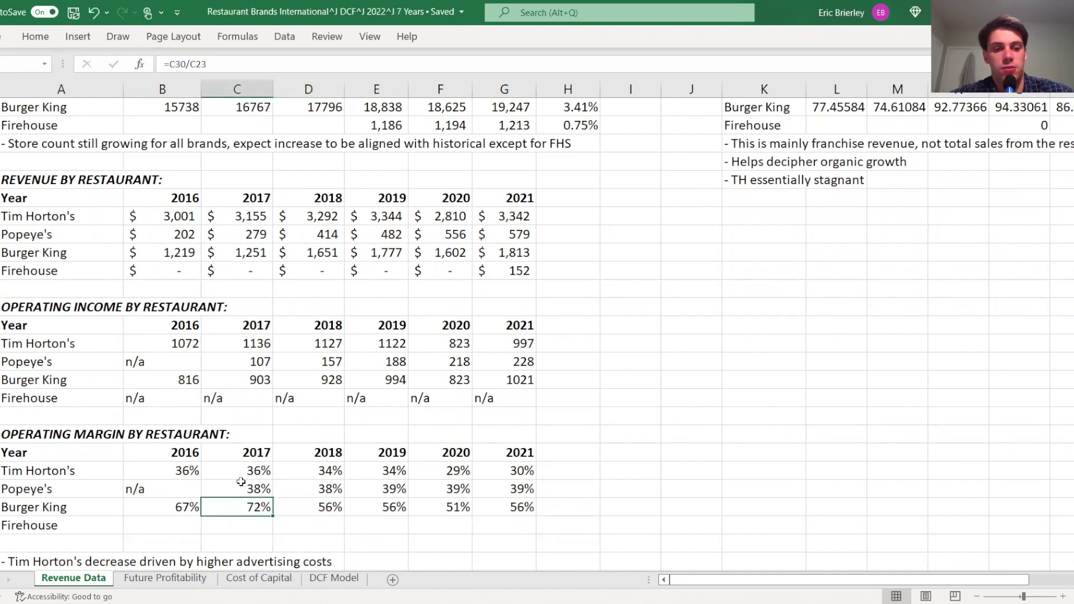
key(Left)
key(Right)
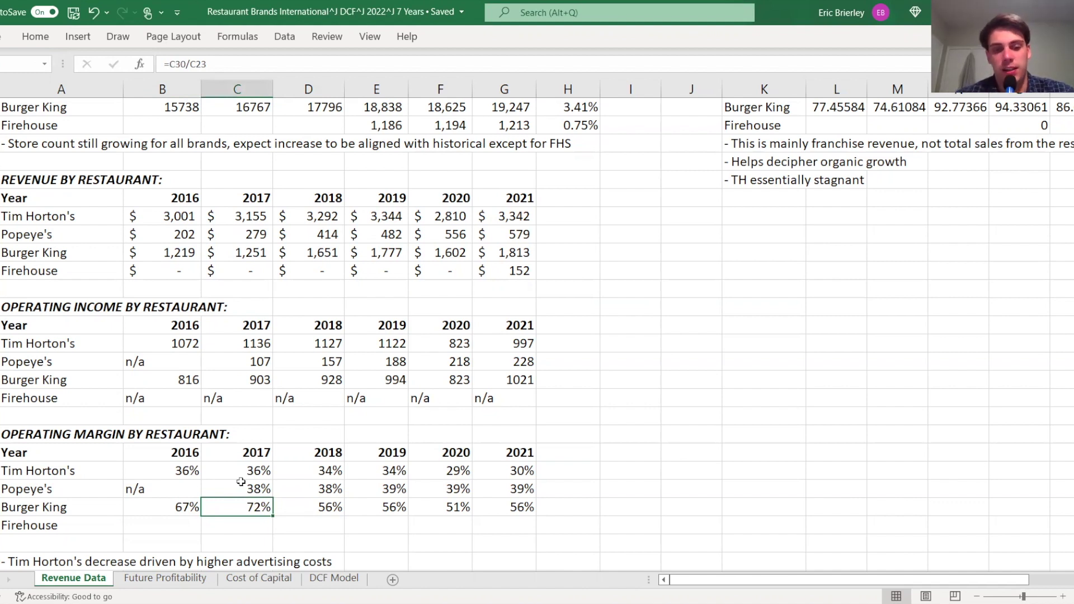
Switch to the browser filings and examine Burger King's segment expenses for 2017–2019 and in the 2021 10-K's BK segment table.
key(alt+Tab)
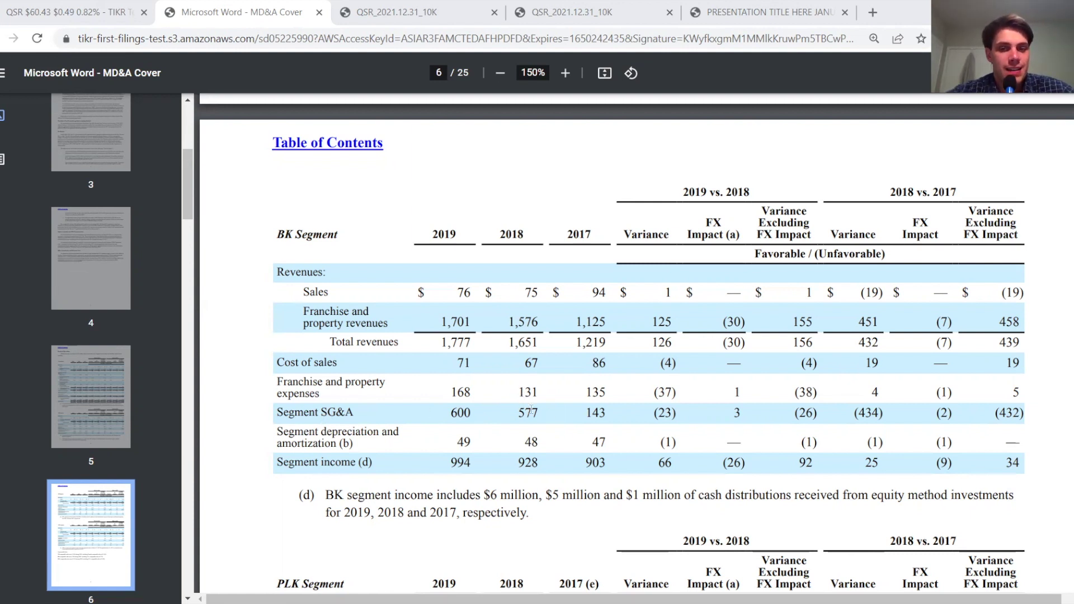
click(421, 7)
click(518, 17)
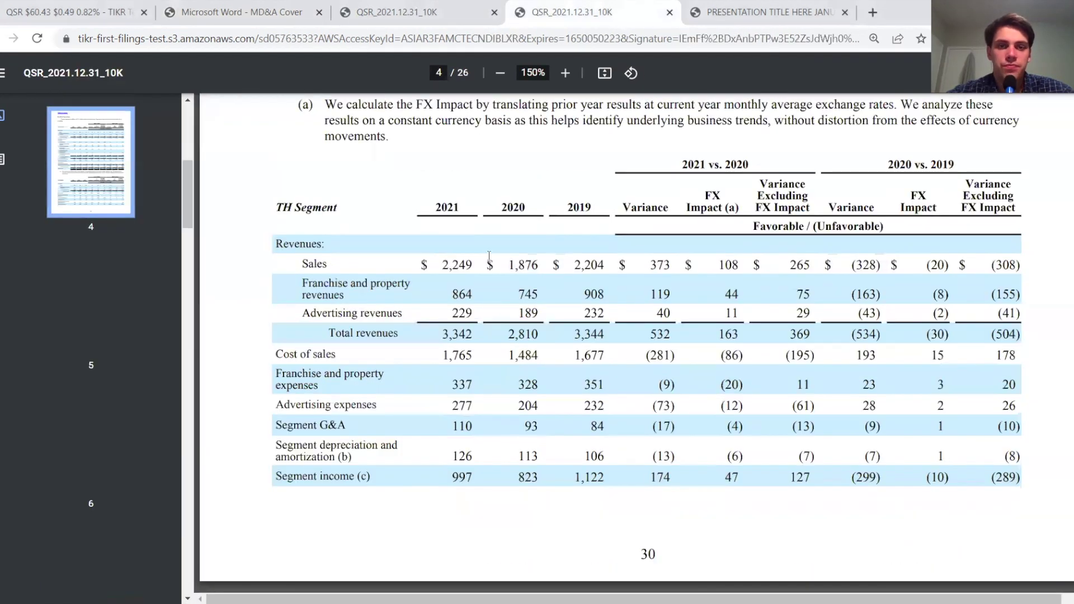
scroll(427, 245, down, 8)
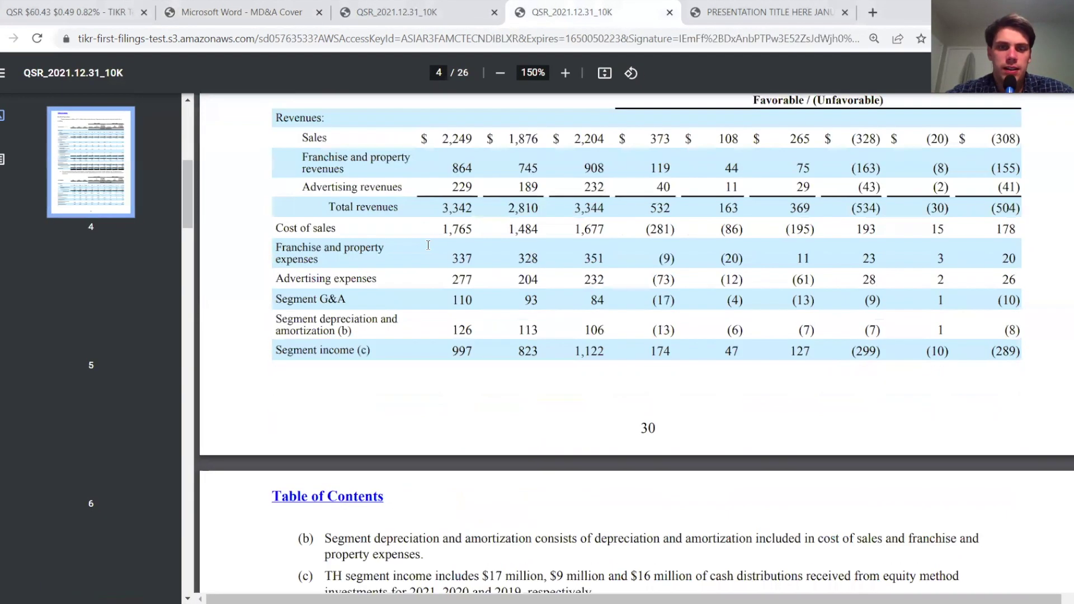
scroll(428, 245, down, 2)
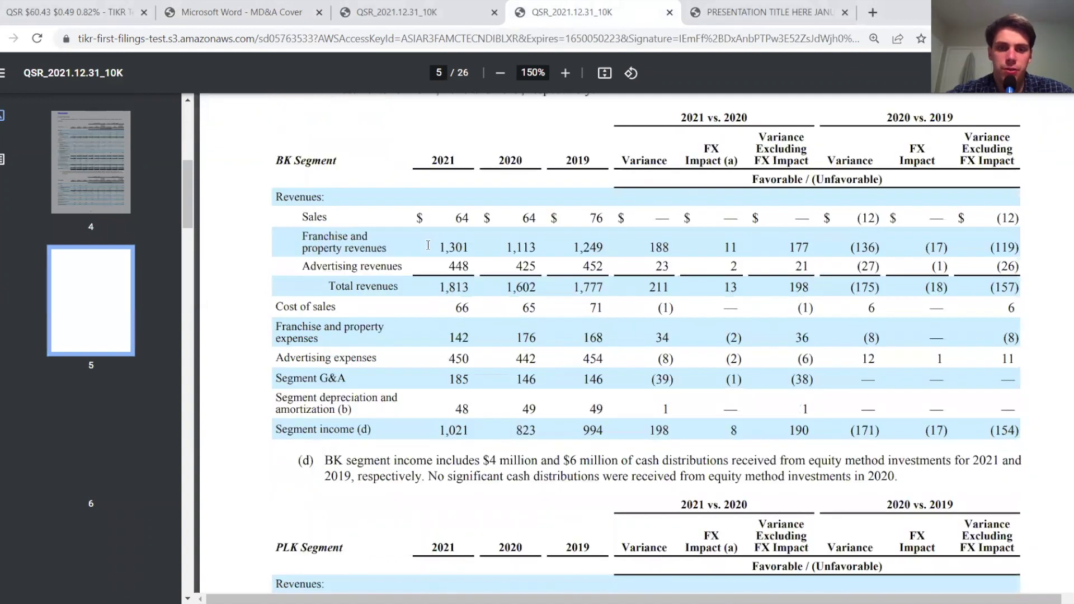
scroll(428, 244, down, 1)
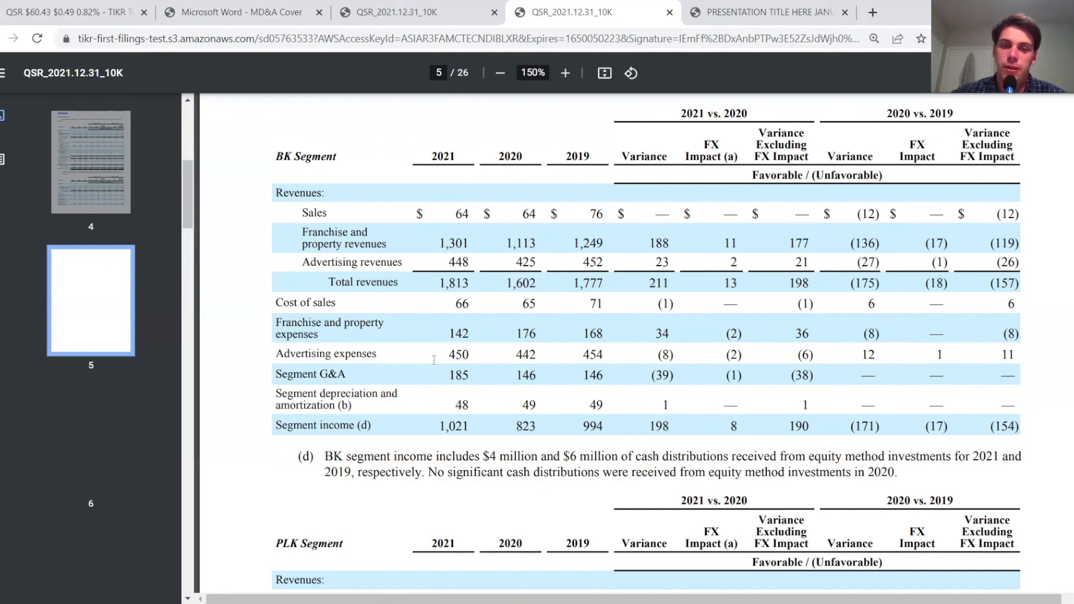
Return to the Excel workbook and trace the cells feeding Tim Horton's 2016 revenue-per-restaurant formula, leaving the formula as it is.
key(alt+Tab)
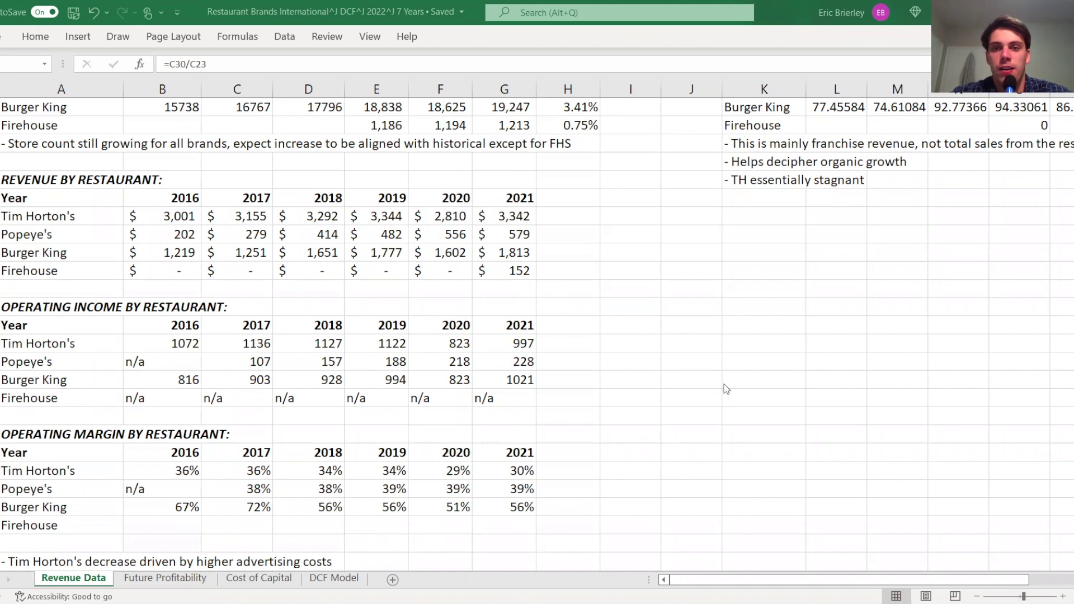
scroll(726, 389, right, 3)
scroll(726, 389, up, 3)
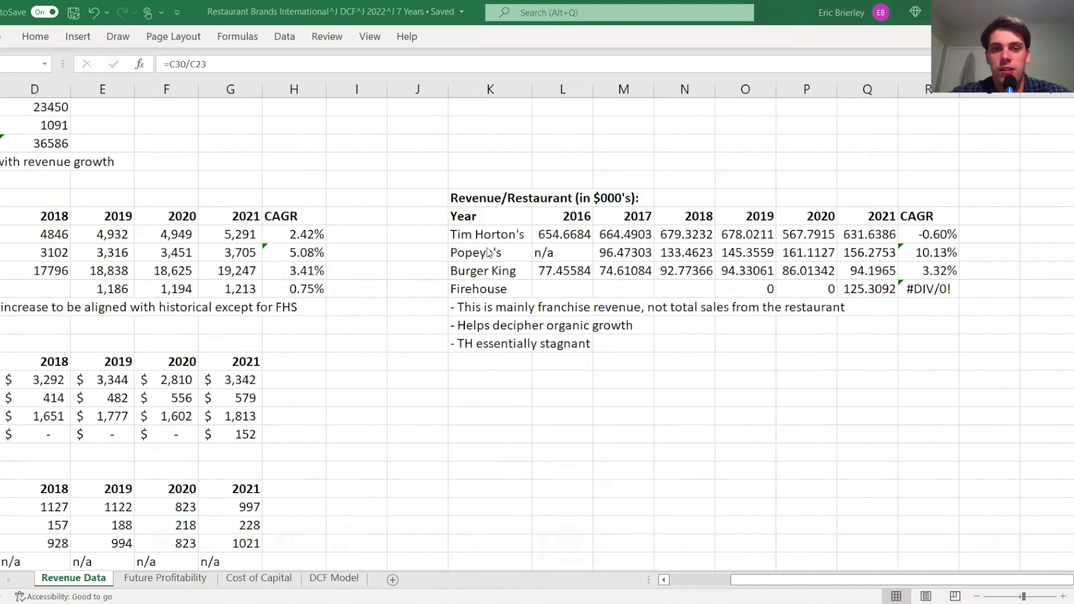
click(490, 235)
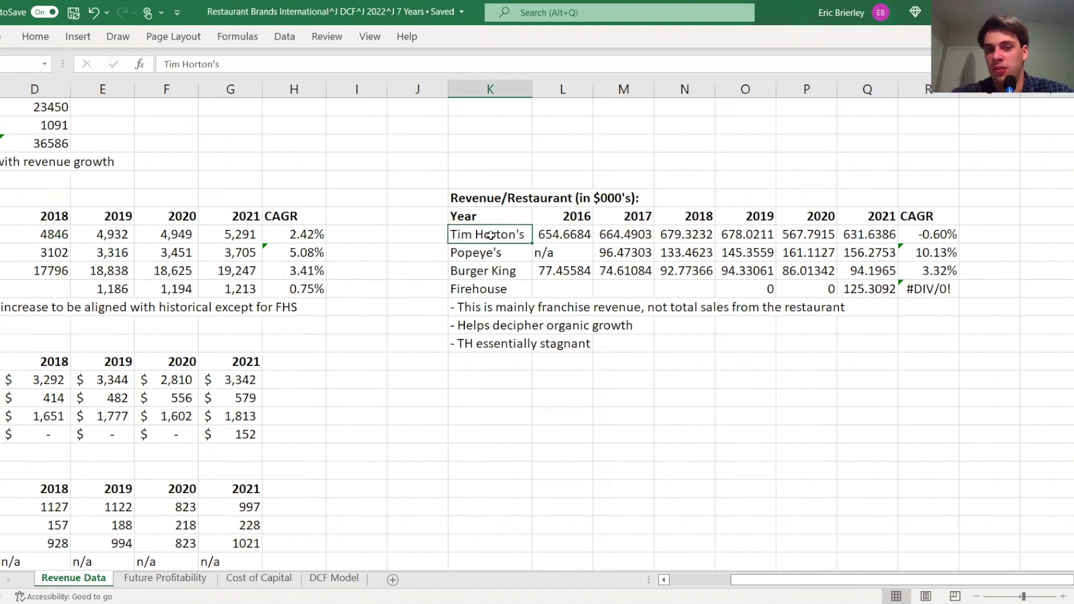
click(561, 238)
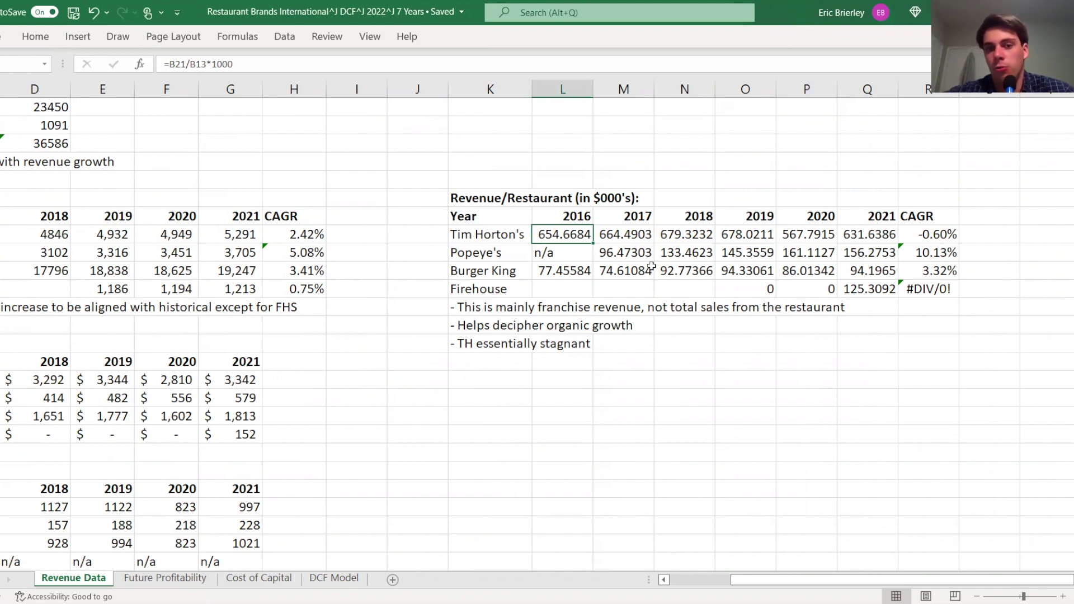
double_click(568, 236)
scroll(404, 321, left, 5)
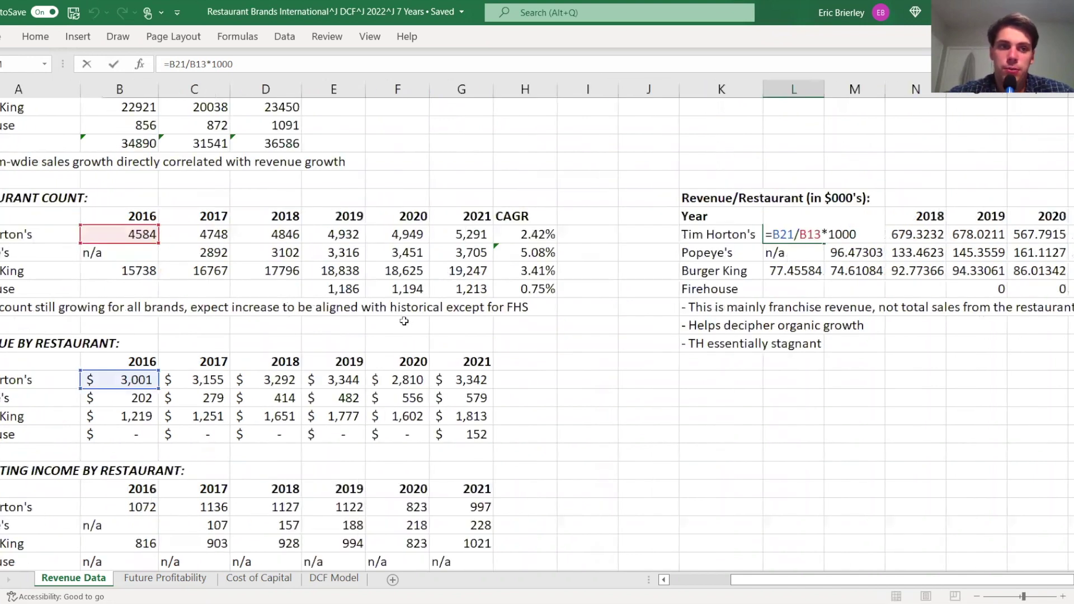
scroll(404, 321, left, 1)
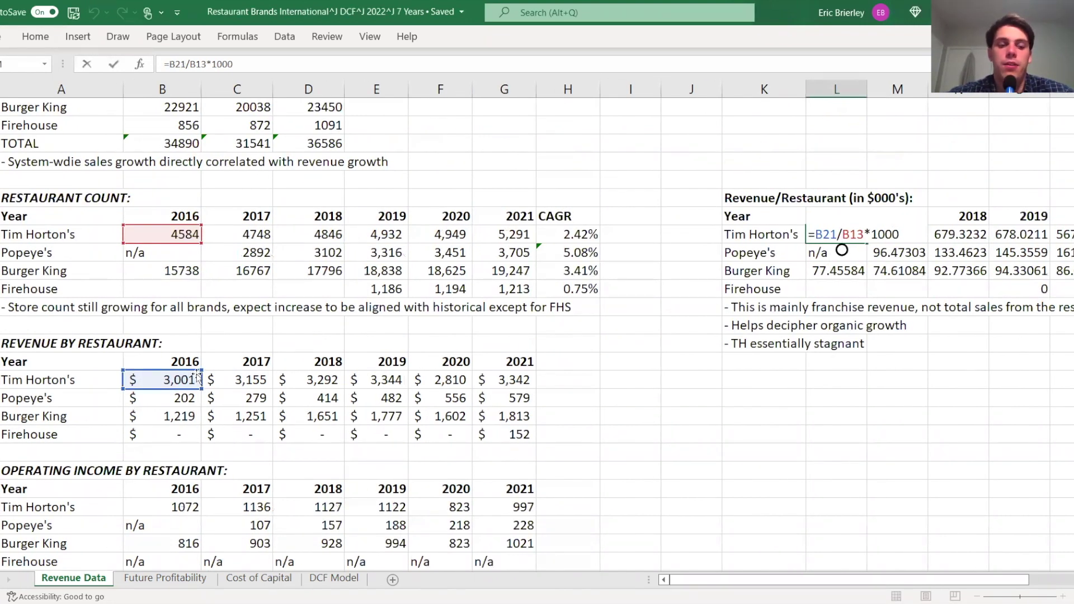
scroll(577, 306, right, 5)
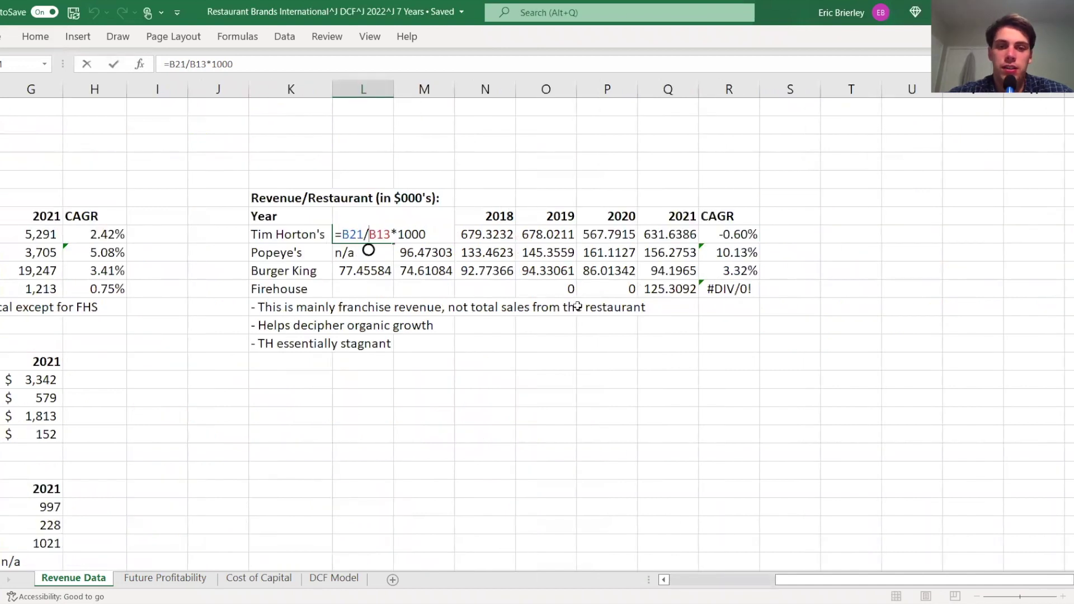
key(Escape)
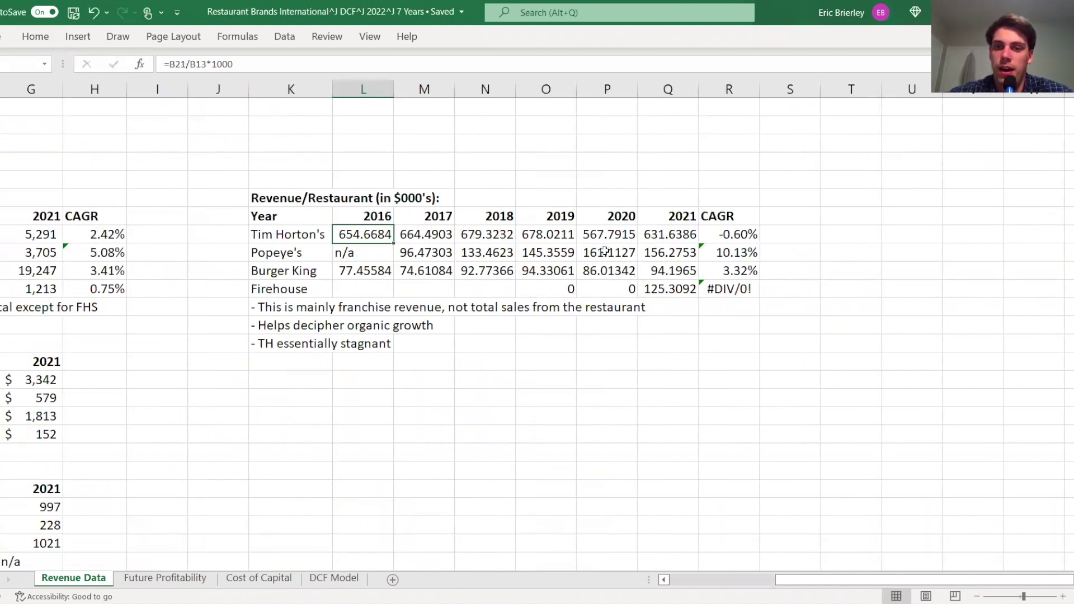
Check the CAGR of Tim Horton's revenue per restaurant against its 2016 starting figure.
click(731, 235)
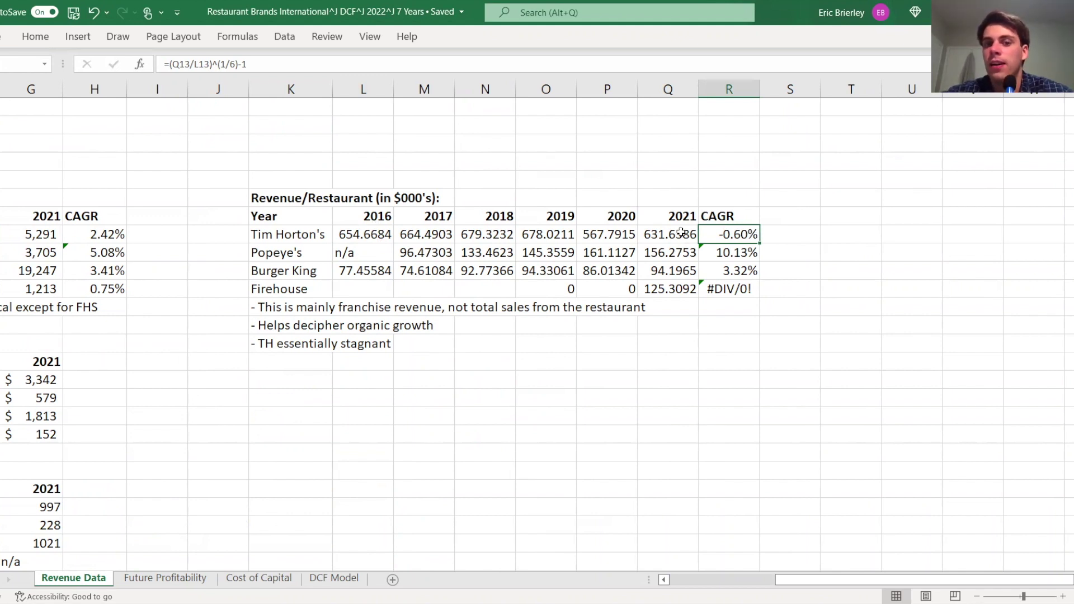
click(351, 232)
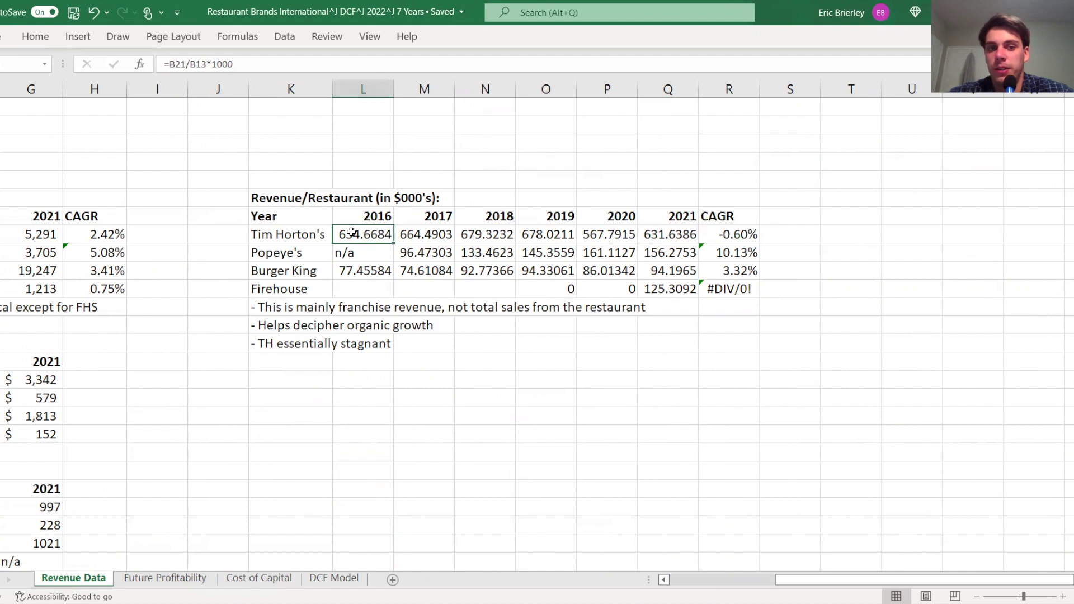
Review Tim Horton's revenue per restaurant year by year from 2016 to 2021.
key(shift+Right)
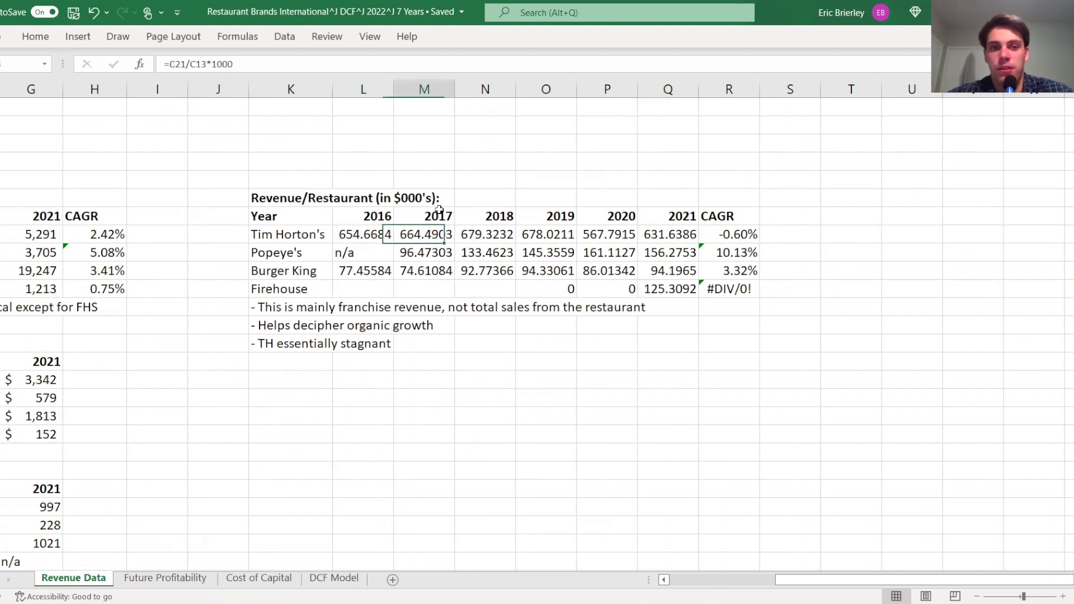
key(shift+Left)
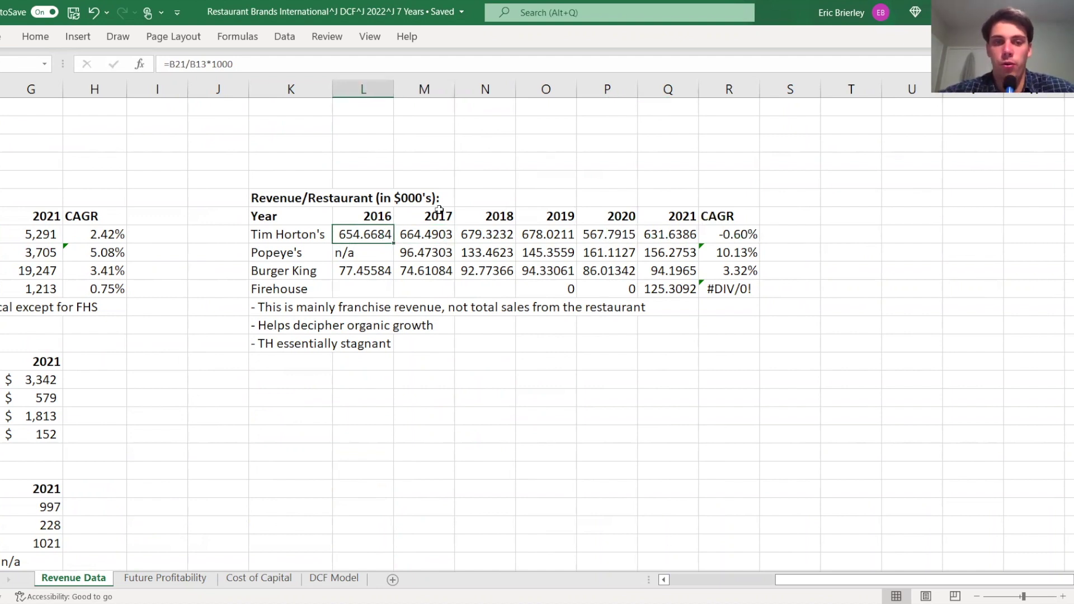
key(Right)
key(Right)
key(Right)
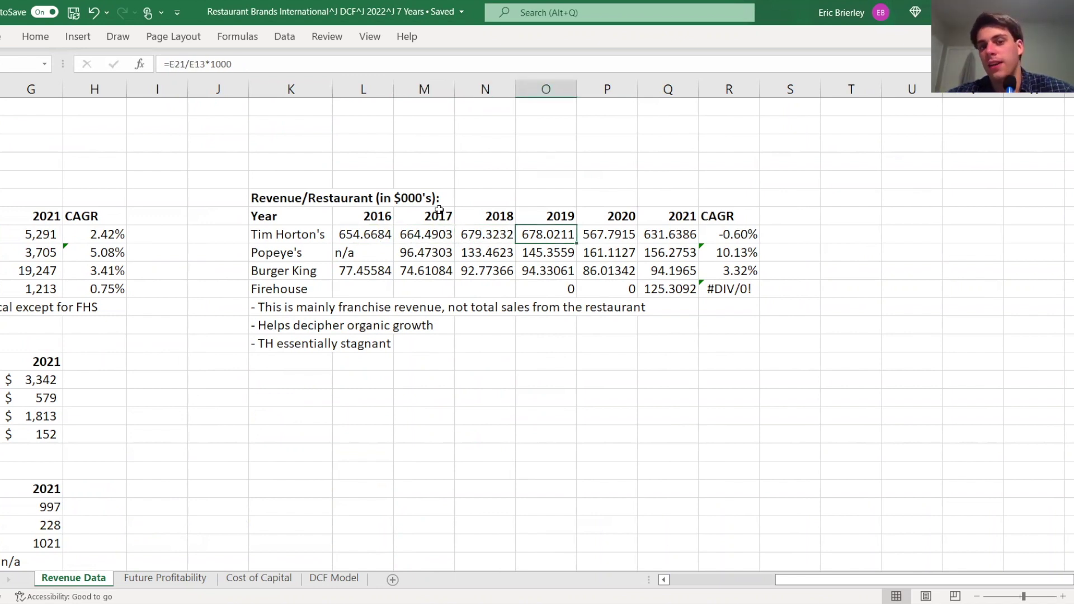
key(Right)
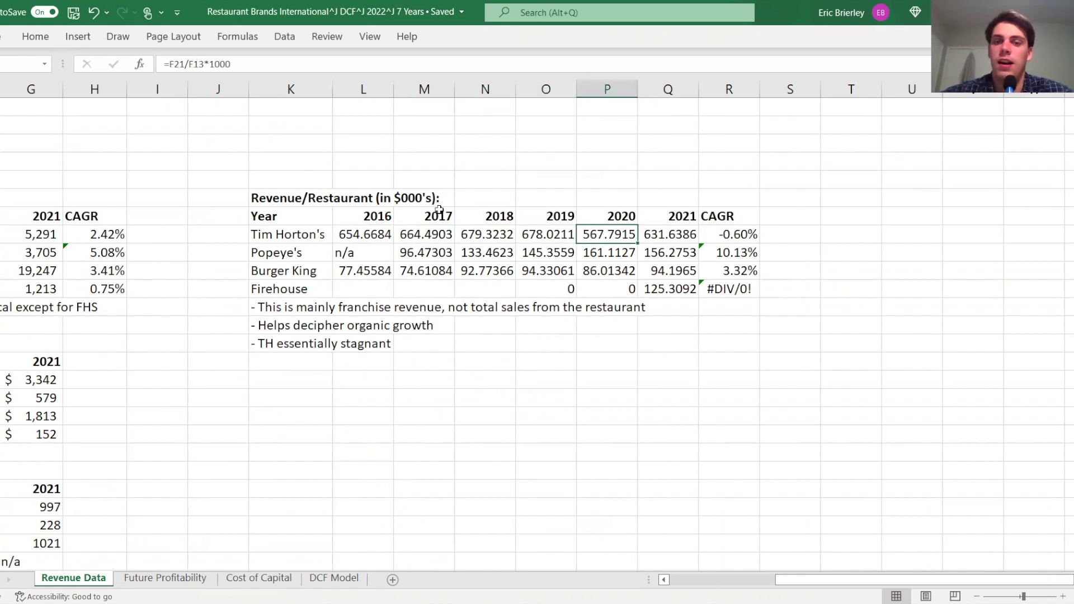
key(Right)
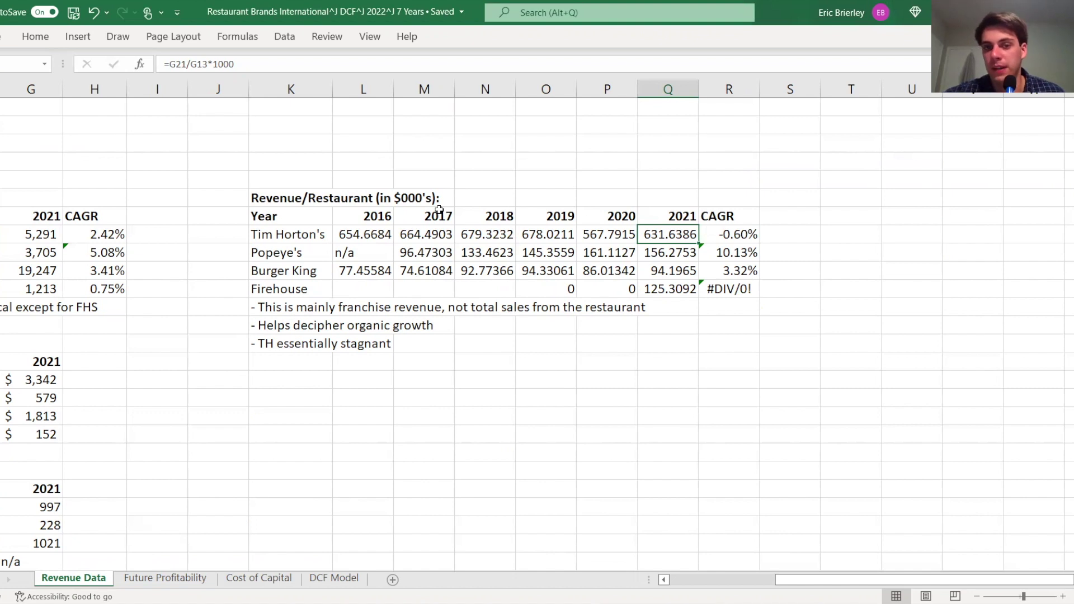
Examine Popeye's revenue per restaurant from 2017 to 2021 and compare its CAGR with the 2017 starting figure.
key(Down)
key(Left)
key(Left)
key(Left)
key(Left)
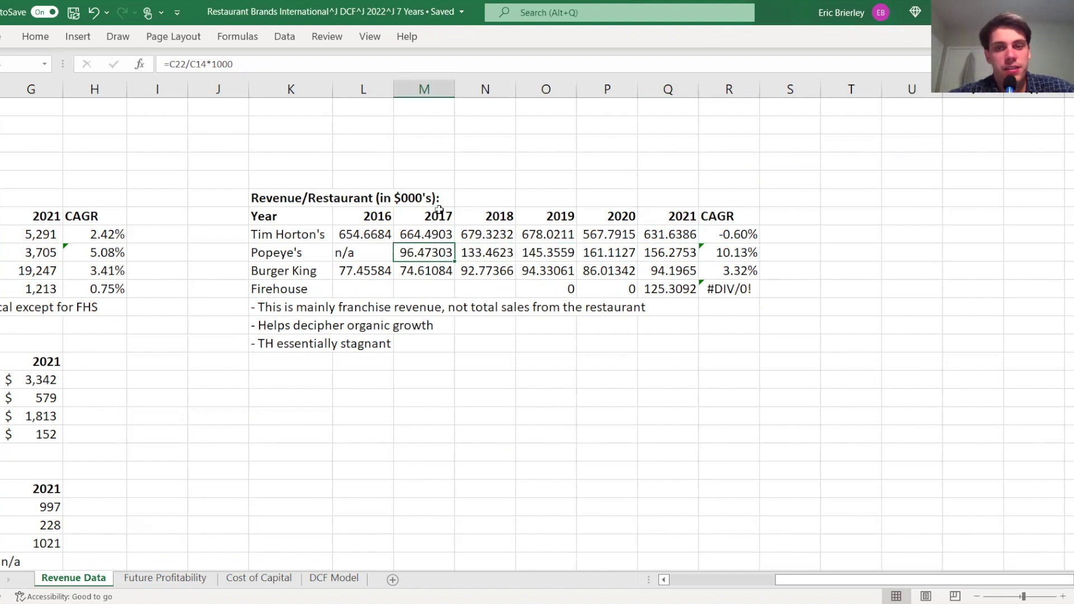
key(Right)
key(Left)
key(Right)
key(Right)
key(Right)
key(Right)
key(Right)
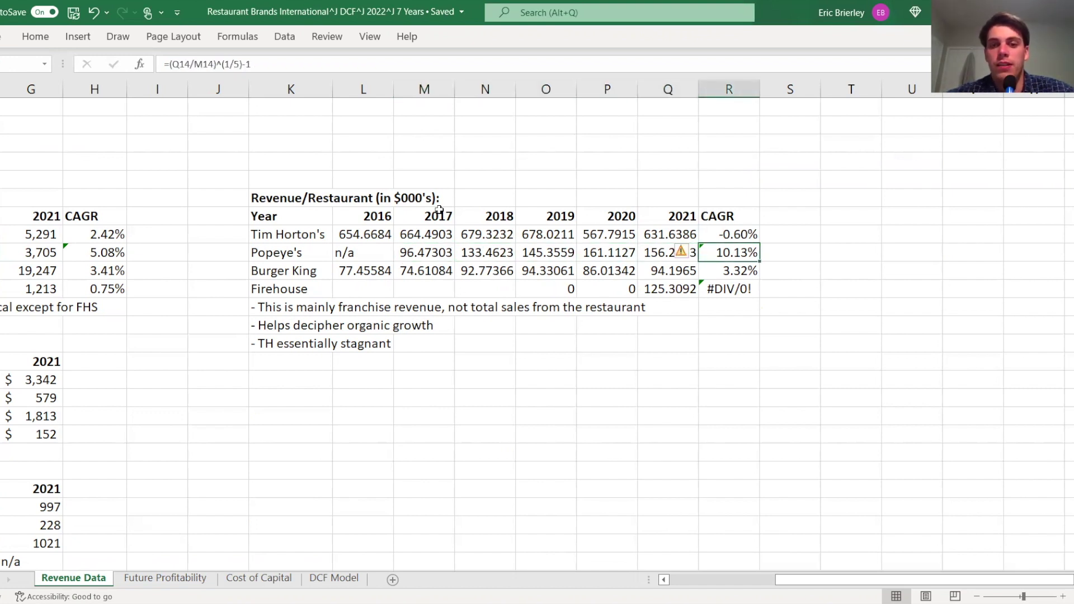
key(Left)
key(Left)
key(Left)
key(Left)
key(Left)
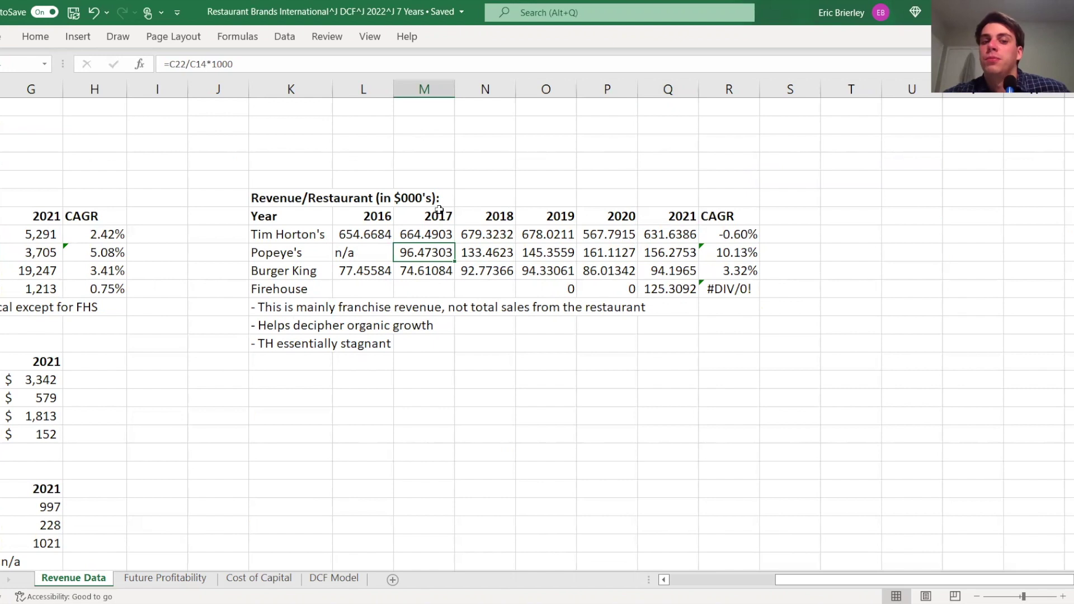
Examine Burger King's revenue per restaurant from 2016 to 2021 and compare its CAGR with the 2016 figure.
key(Left)
key(Down)
key(Right)
key(Right)
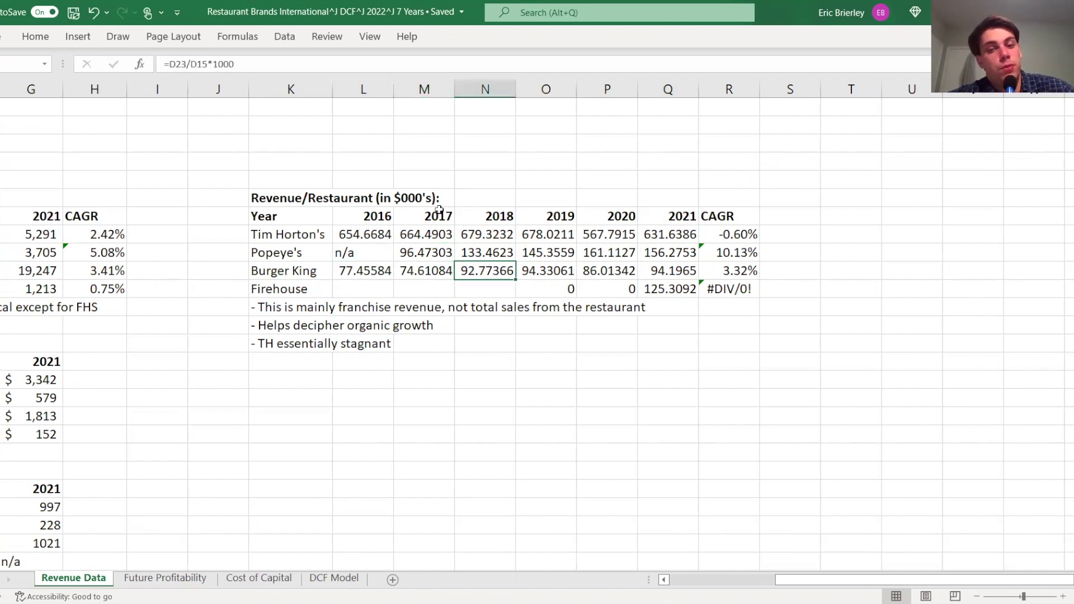
key(Right)
key(Right)
key(Right)
key(Right)
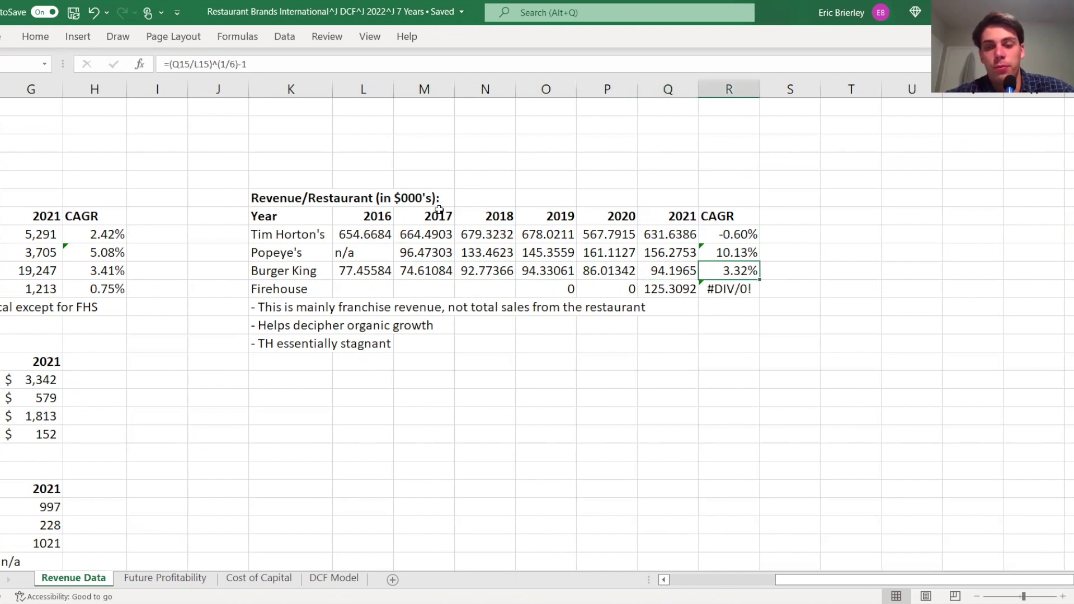
key(Left)
key(Left)
key(Left)
key(Left)
key(Left)
key(Left)
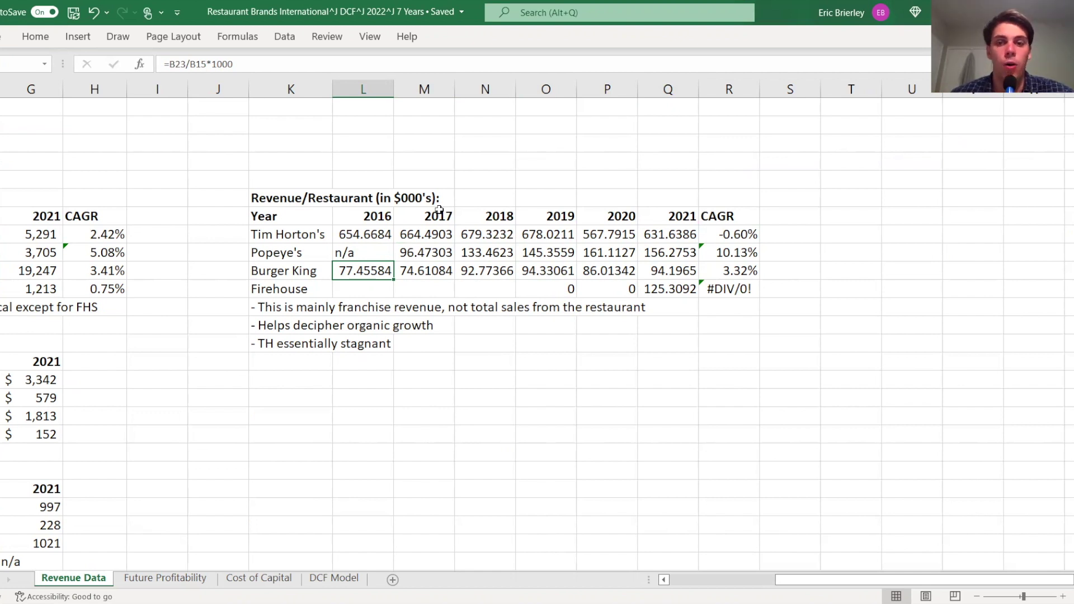
Look back at Burger King's yearly restaurant counts in the historical restaurant table.
key(Left)
key(Left)
key(Left)
key(Left)
key(Left)
key(Left)
key(Left)
key(Left)
key(Left)
key(Left)
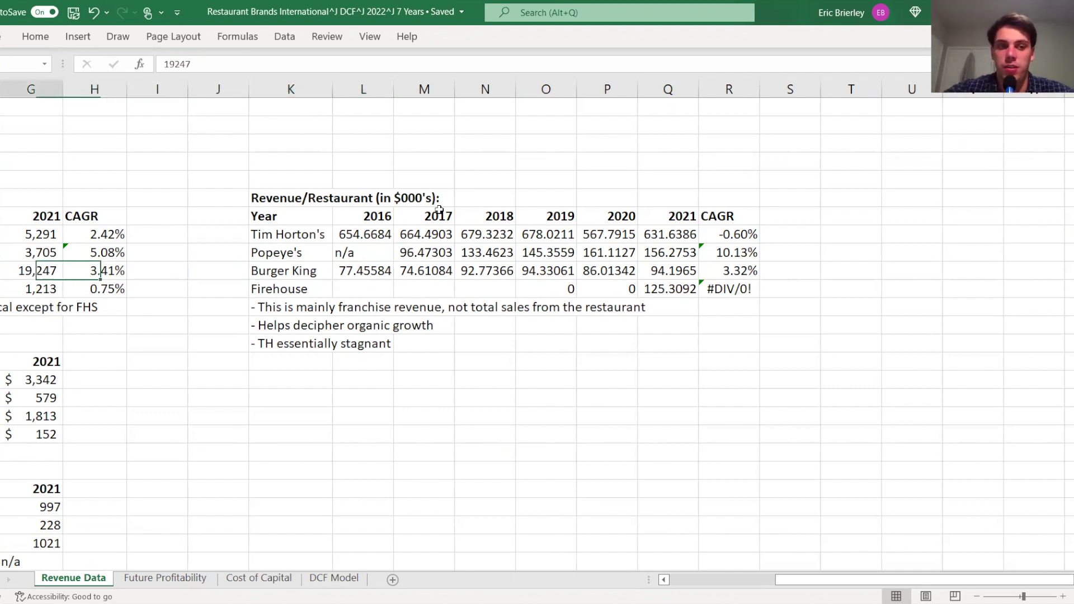
key(Right)
key(Right)
key(Right)
key(Right)
key(Right)
key(Right)
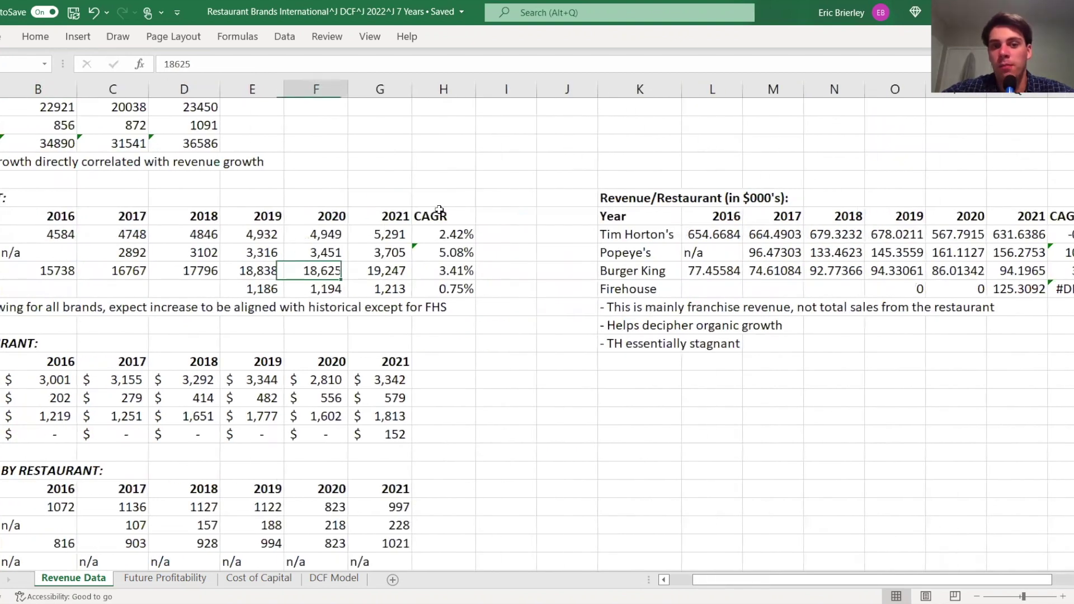
Return to Burger King's revenue-per-restaurant row and recheck its CAGR against the restaurant growth rate.
key(Right)
key(Right)
key(Right)
key(Right)
key(Right)
key(Right)
key(Right)
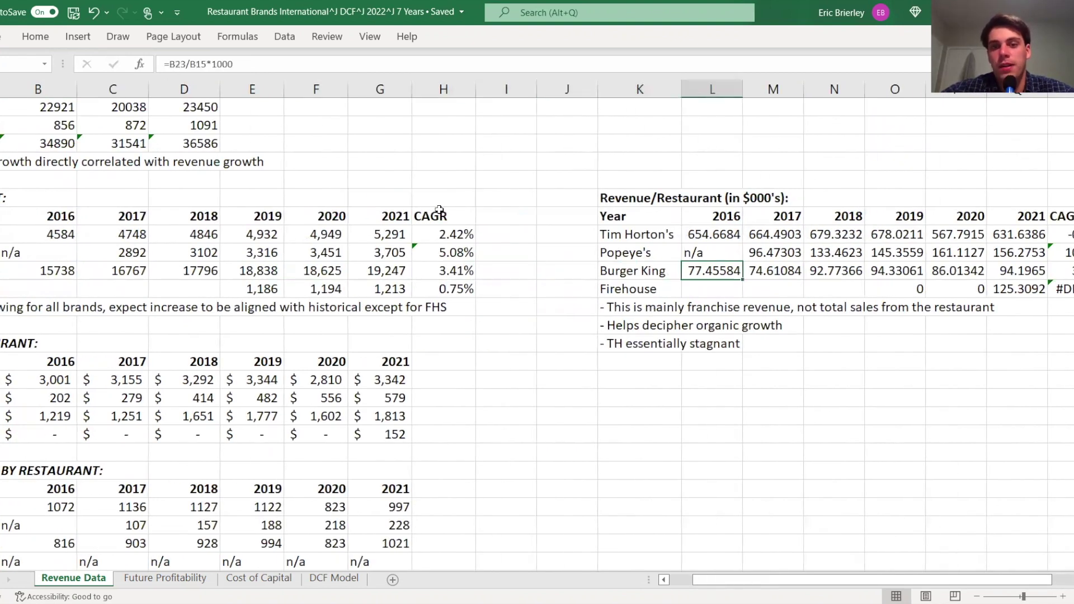
key(Right)
key(Right)
key(Right)
key(Right)
key(Right)
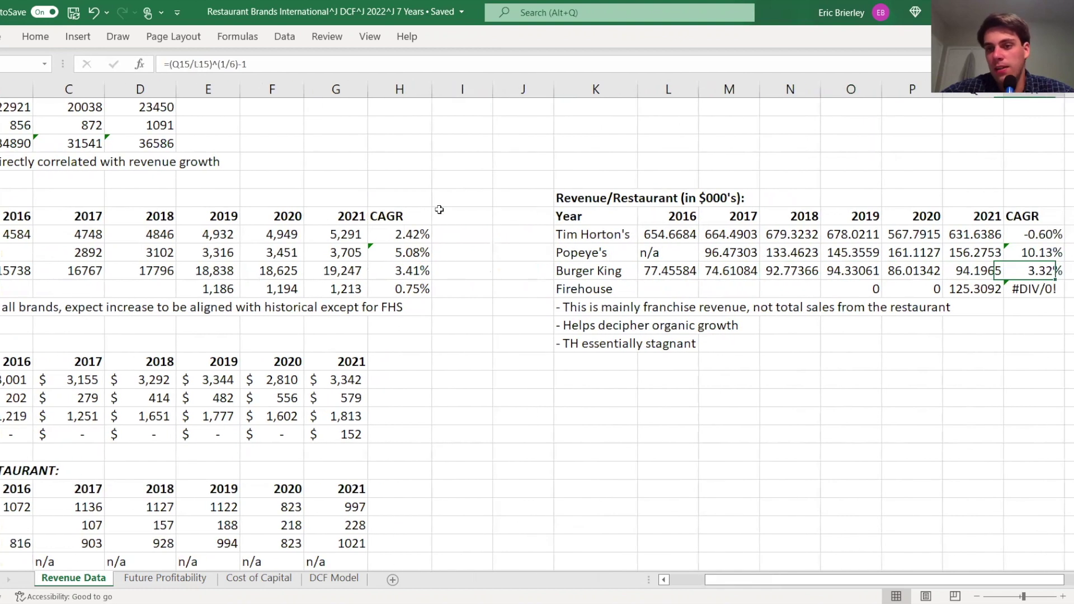
key(Left)
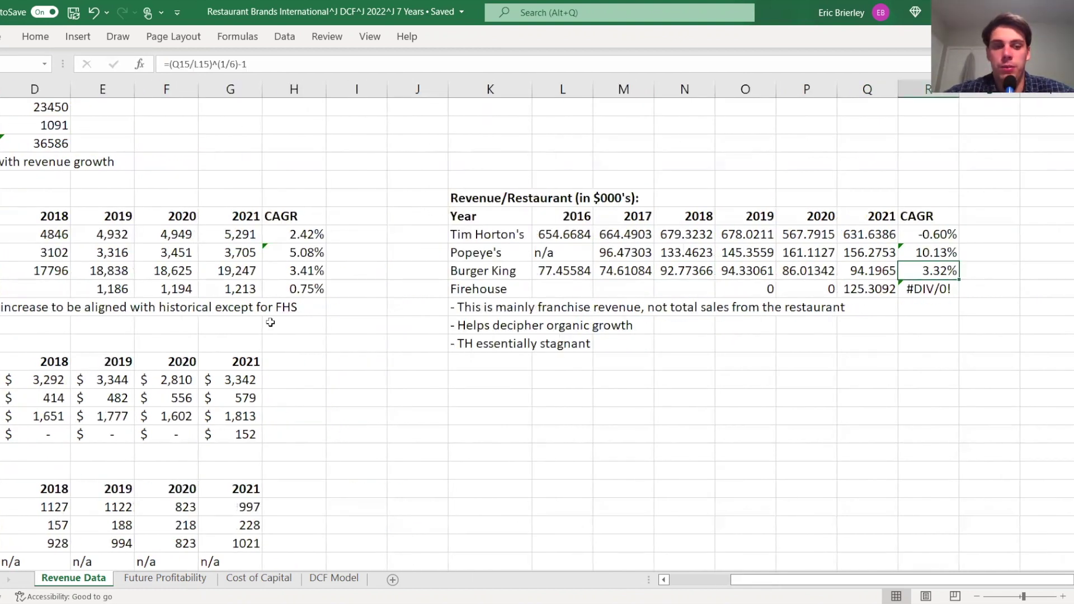
Open the Future Profitability sheet and survey the restaurant growth, revenue per restaurant, company revenue and operating margin forecasts.
click(175, 579)
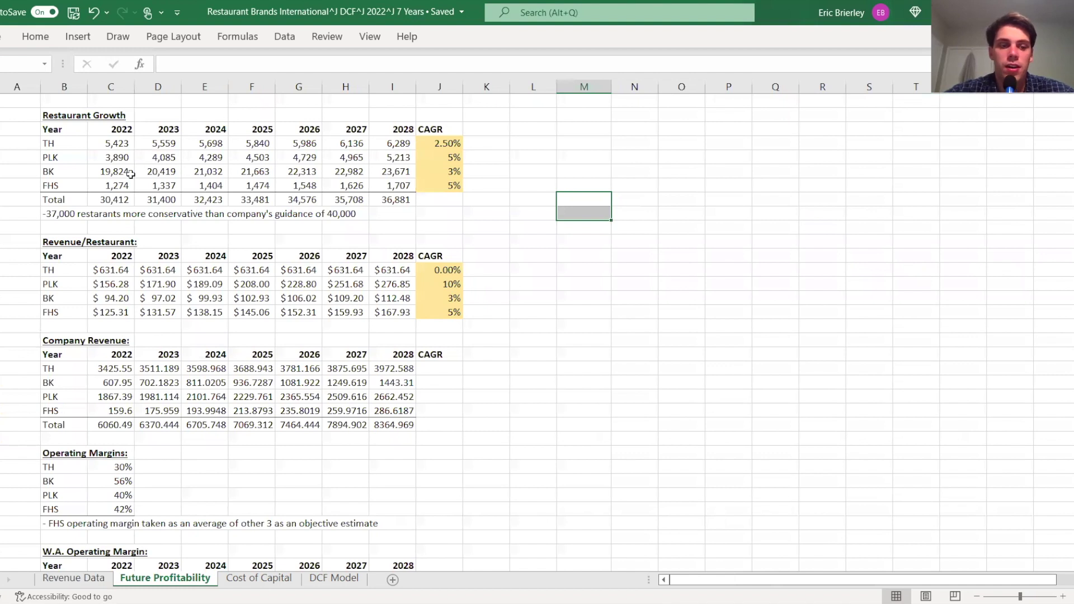
ctrl+scroll(130, 174, up, 3)
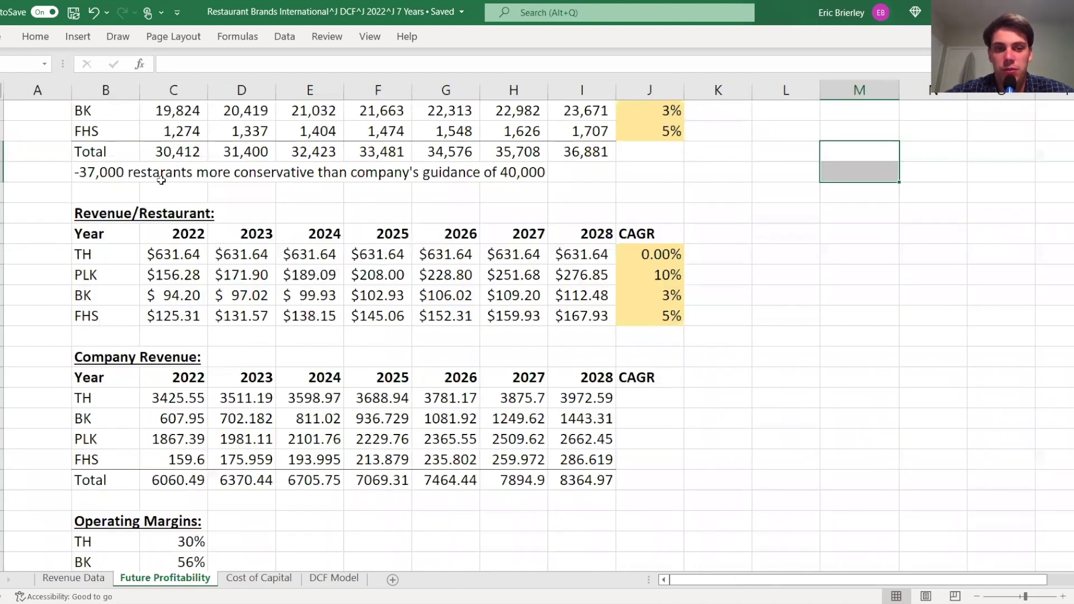
scroll(201, 224, up, 2)
scroll(202, 224, down, 2)
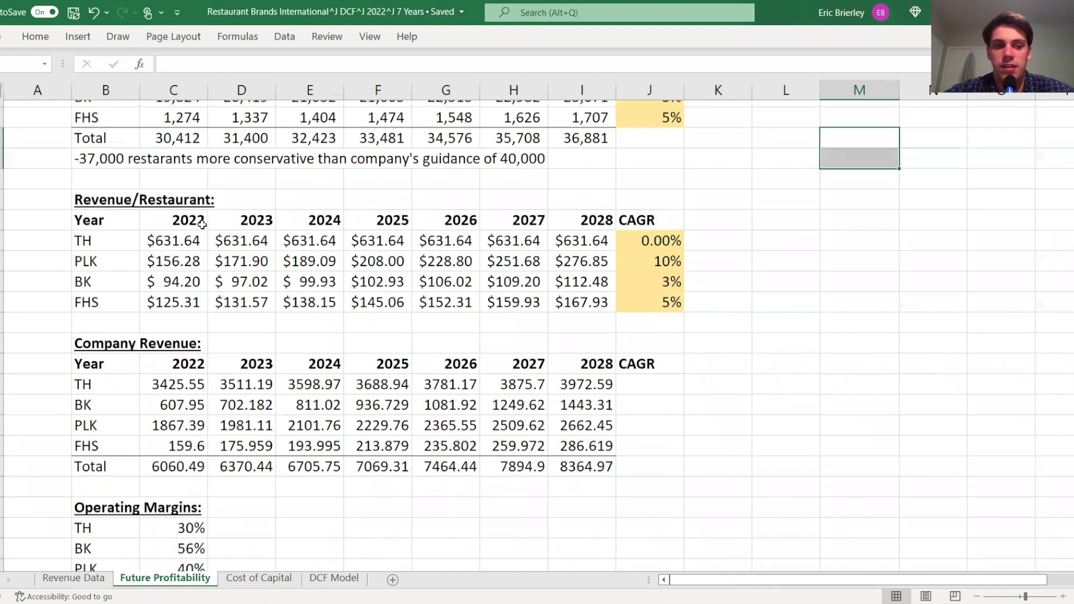
scroll(201, 224, down, 2)
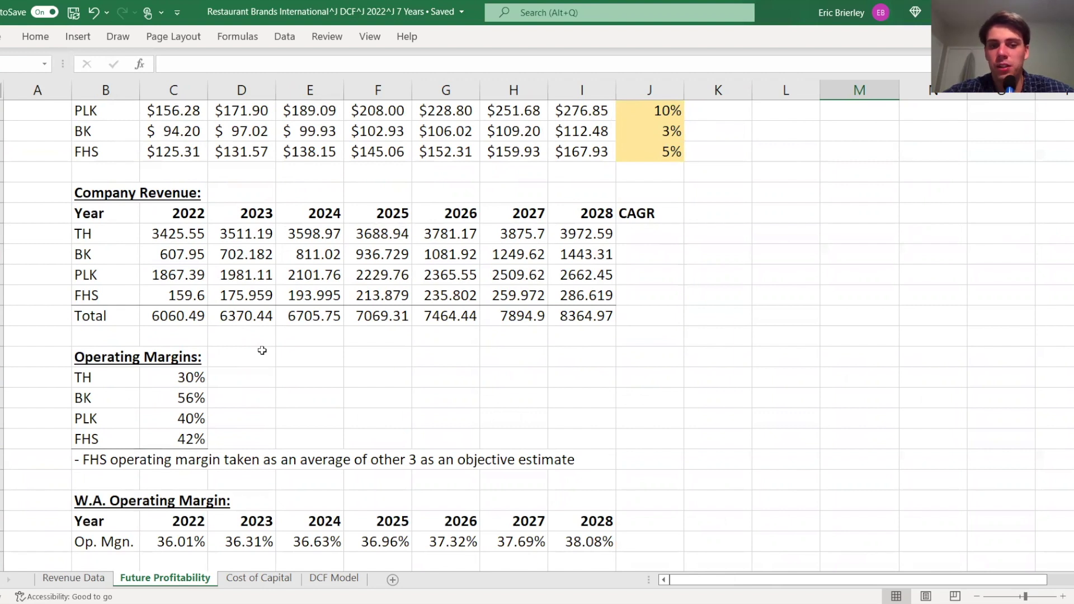
scroll(262, 351, up, 1)
scroll(262, 350, up, 4)
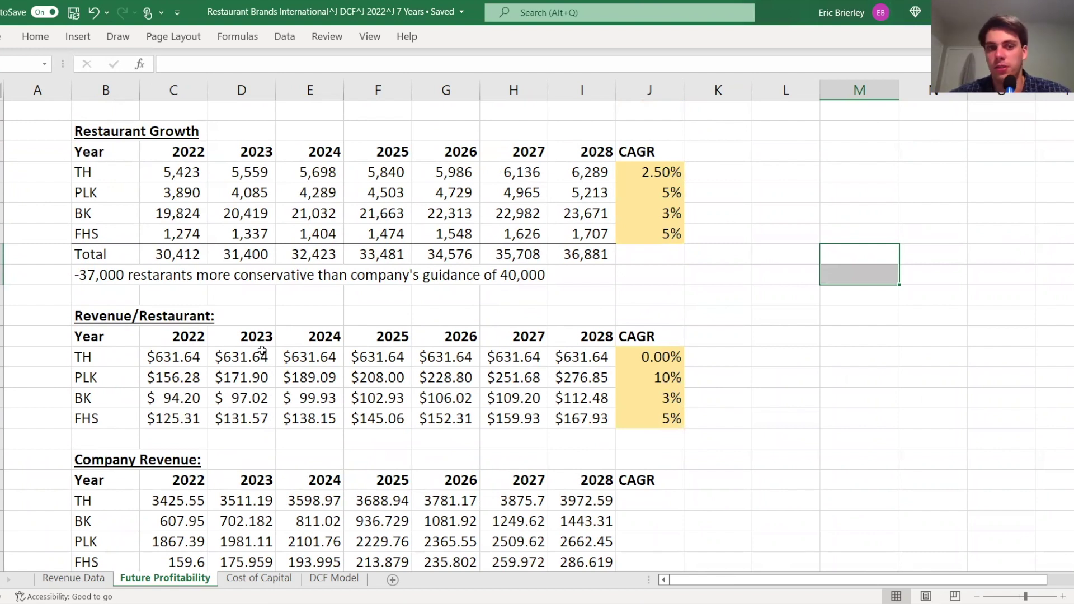
Review the restaurant growth CAGR assumptions for TH, PLK, BK and FHS one by one.
click(656, 176)
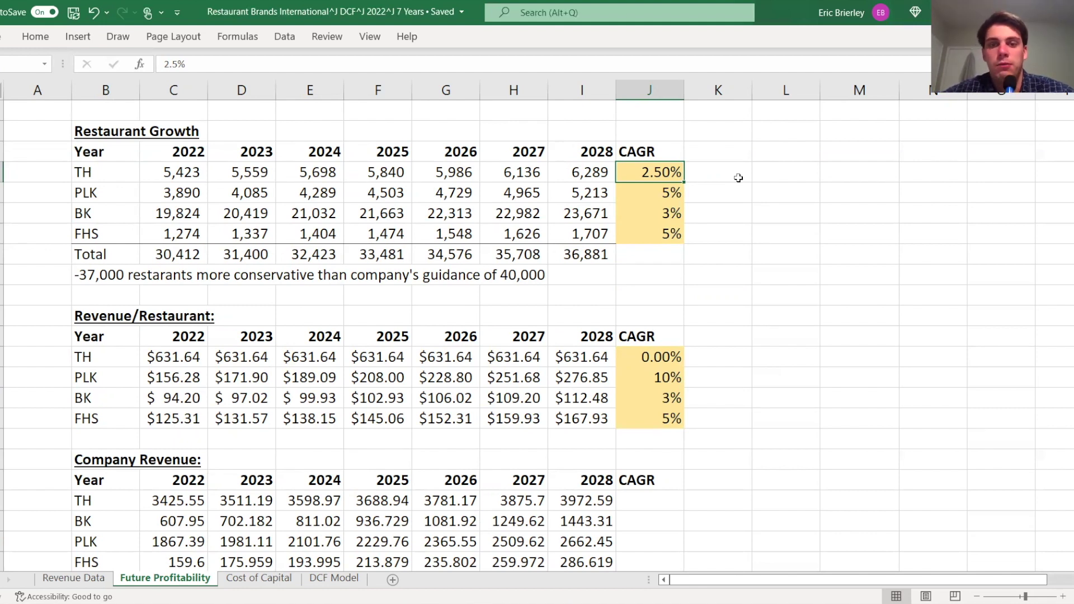
key(Down)
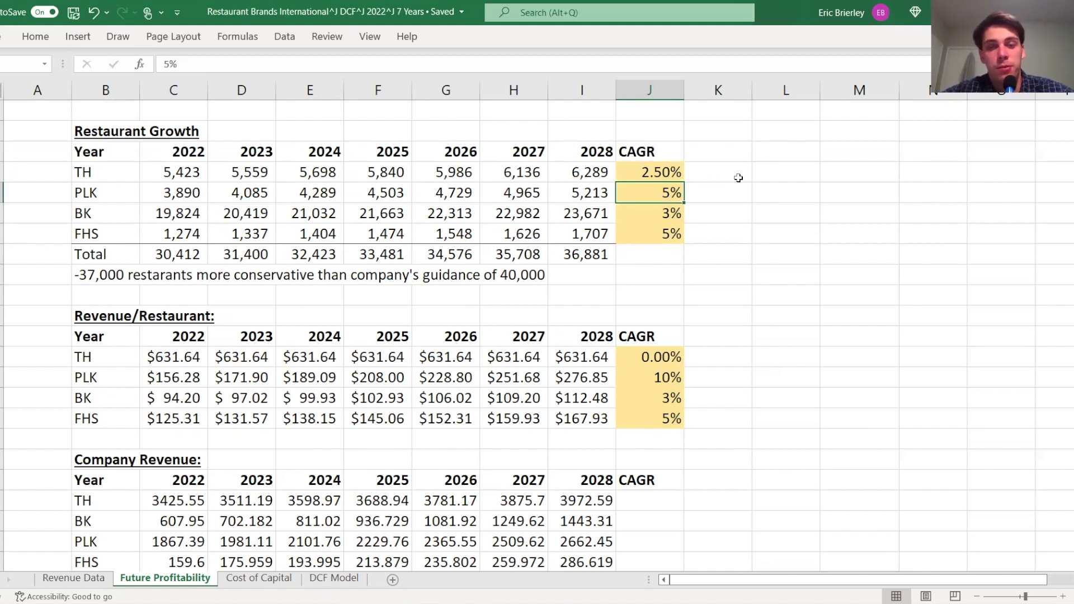
key(Down)
key(Down)
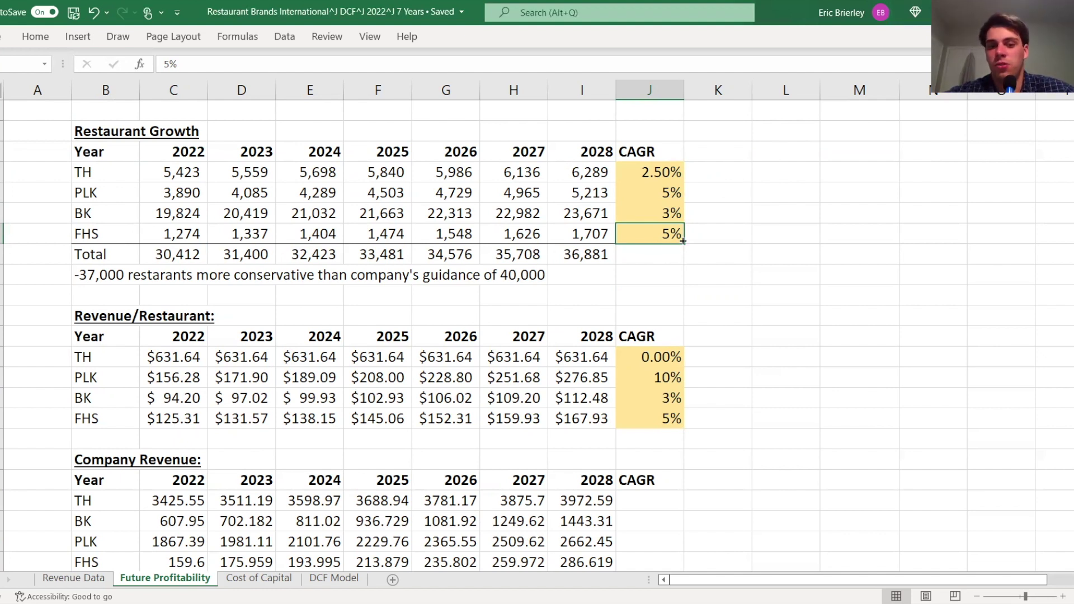
Check the formulas behind TH's projected revenue per restaurant, comparing the 2022 base with the following years.
click(157, 353)
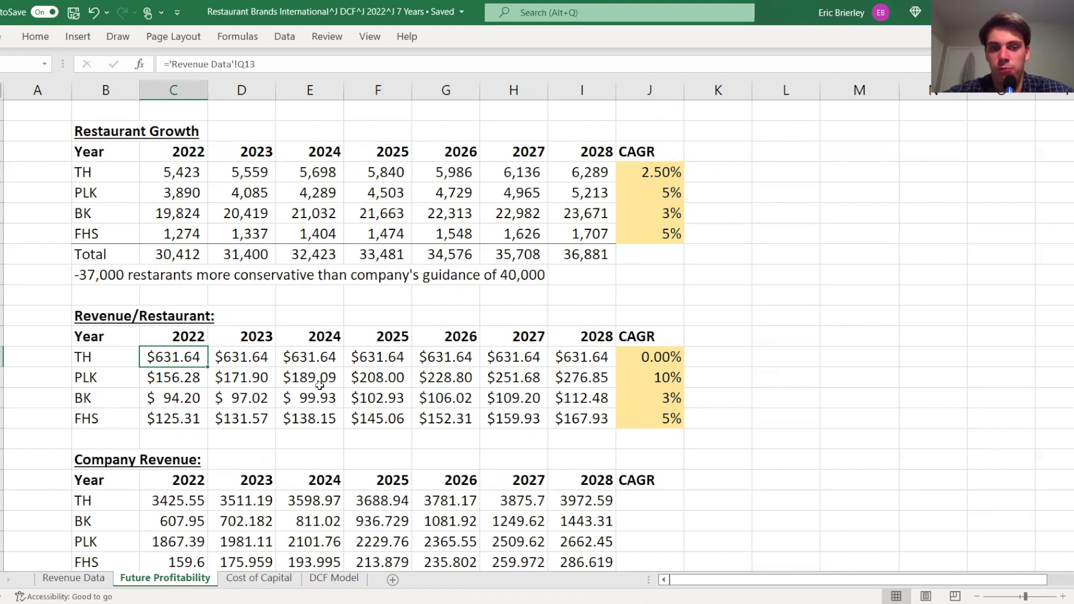
key(Right)
key(Left)
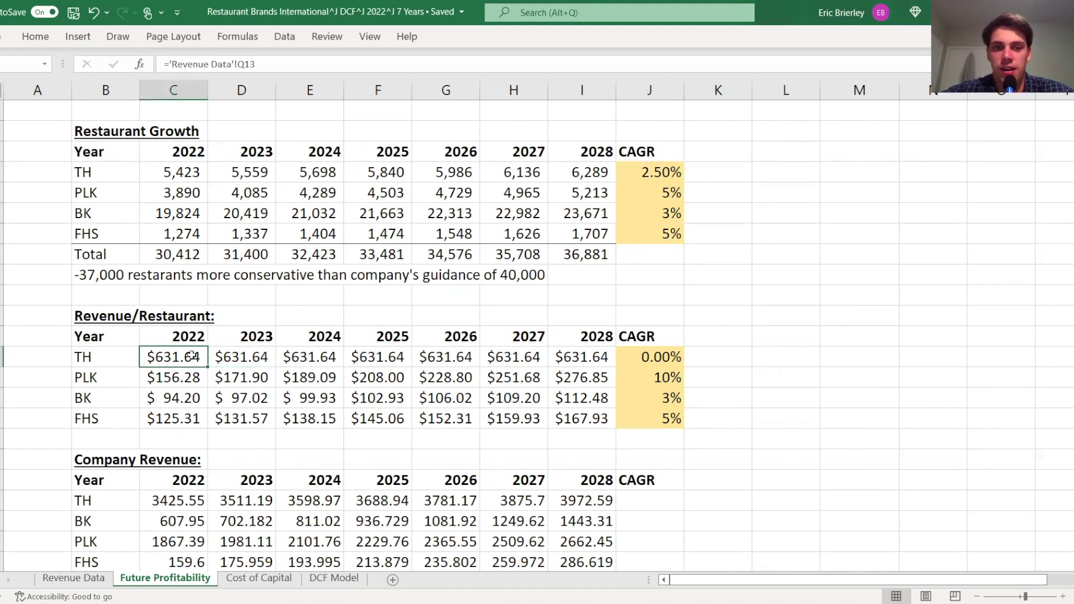
key(Right)
key(Right)
key(Right)
key(Left)
key(Left)
key(Left)
key(Right)
key(Right)
key(Right)
key(Right)
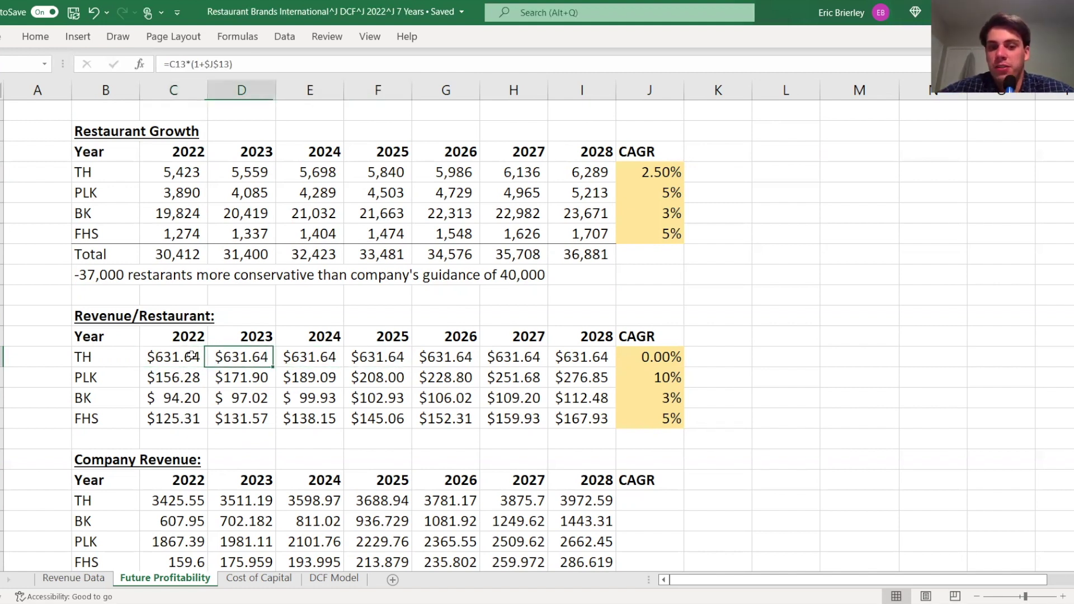
key(Left)
key(Left)
key(Left)
key(Left)
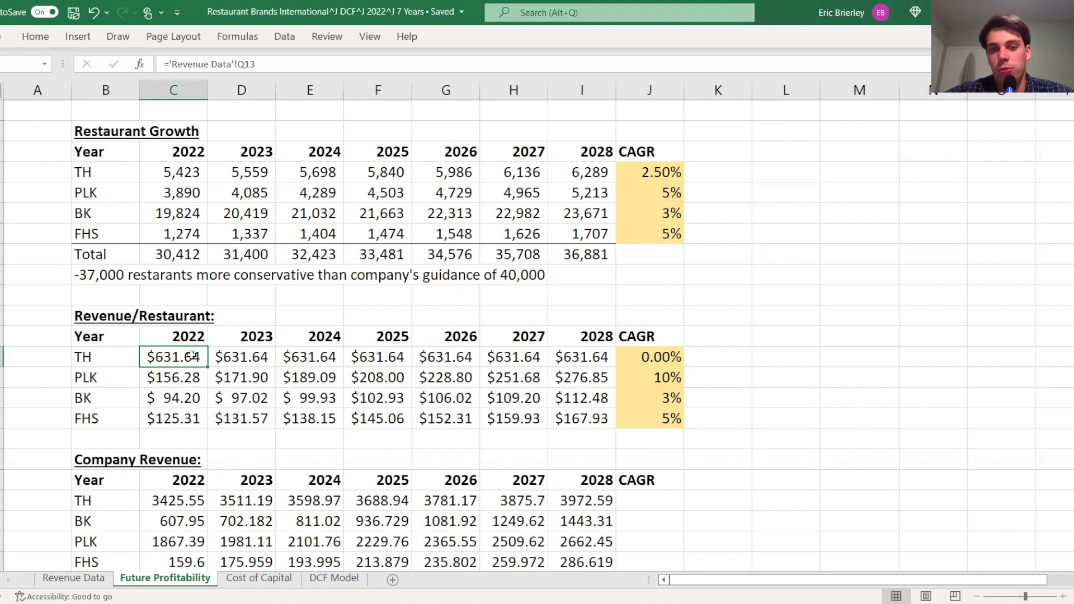
Follow PLK's projected revenue per restaurant from its 2022 base through 2028.
key(Down)
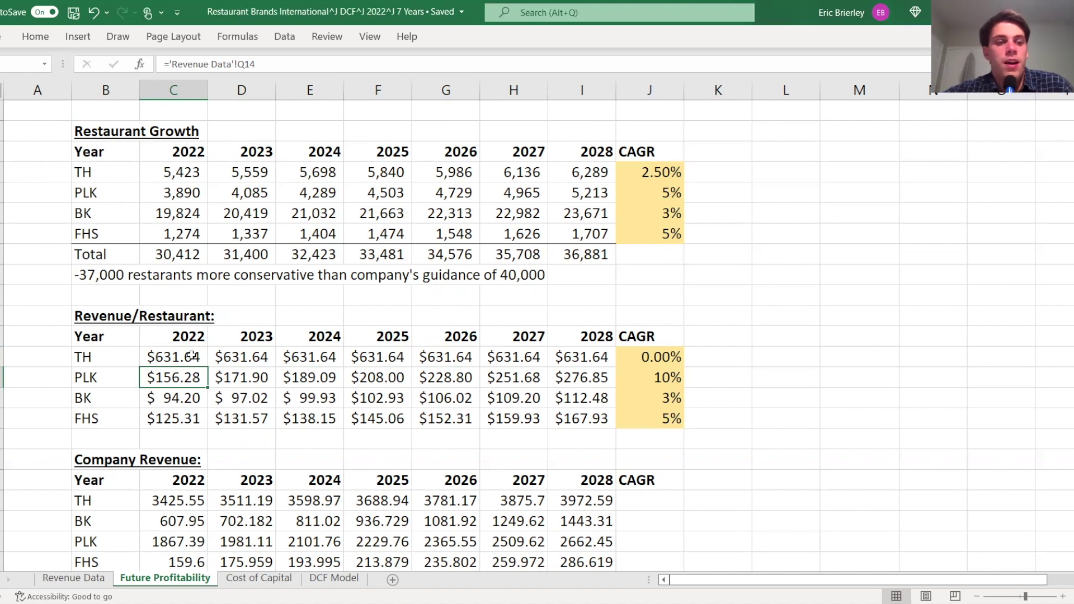
key(Right)
key(Right)
key(Right)
key(Right)
key(Right)
key(Right)
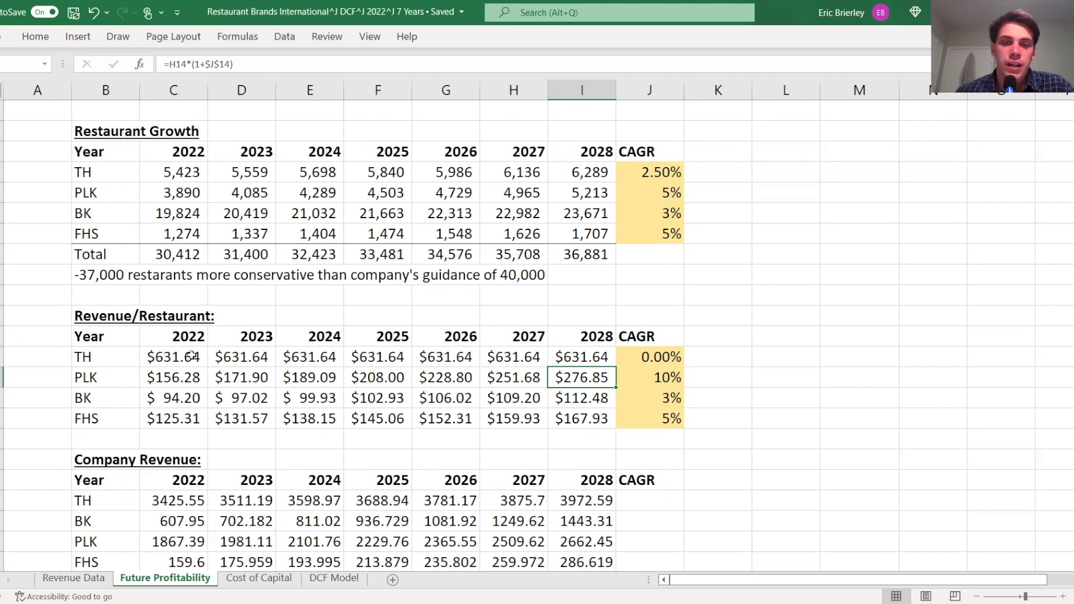
Trace BK's projected revenue per restaurant from 2028 back to its 2022 base.
key(Down)
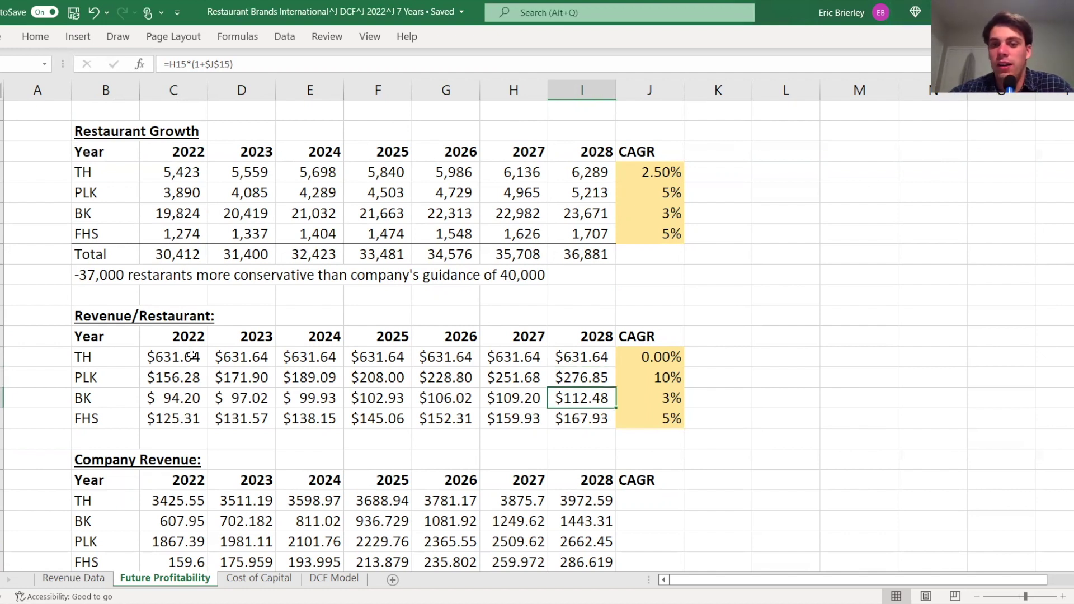
key(Left)
key(Left)
key(Left)
key(Left)
key(Left)
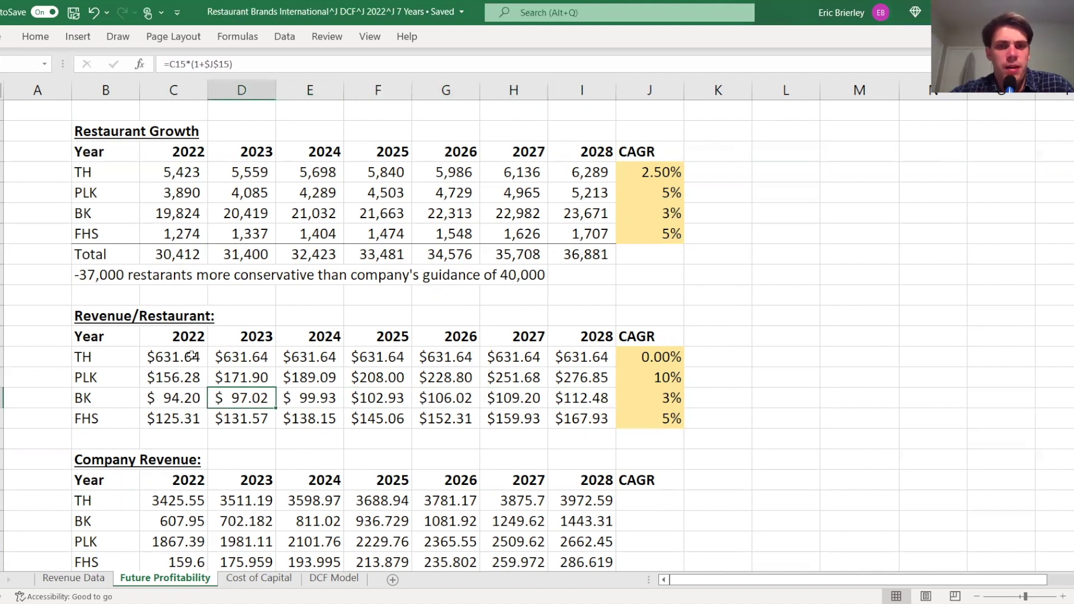
key(Left)
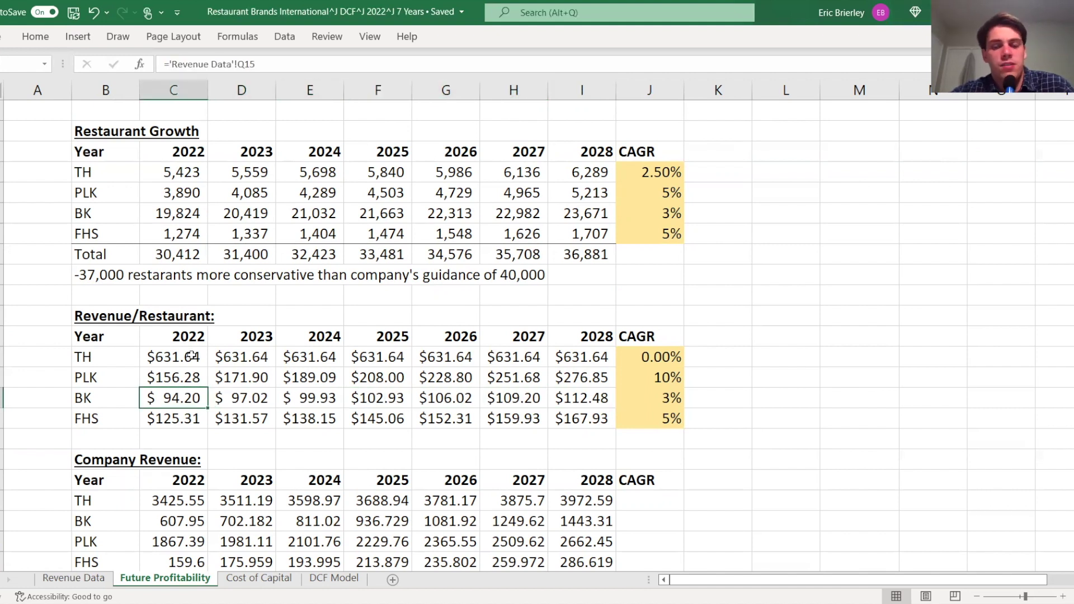
Go through BK's revenue-per-restaurant forecast from 2023 onward and inspect its CAGR assumption.
key(Right)
key(Right)
key(Right)
key(Right)
key(Right)
key(Right)
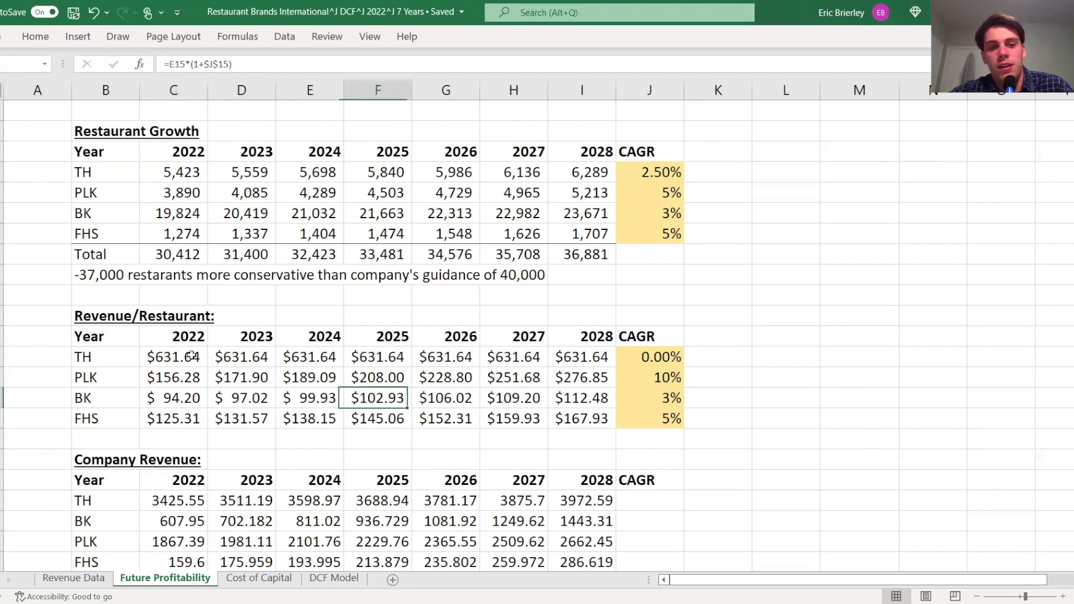
key(Right)
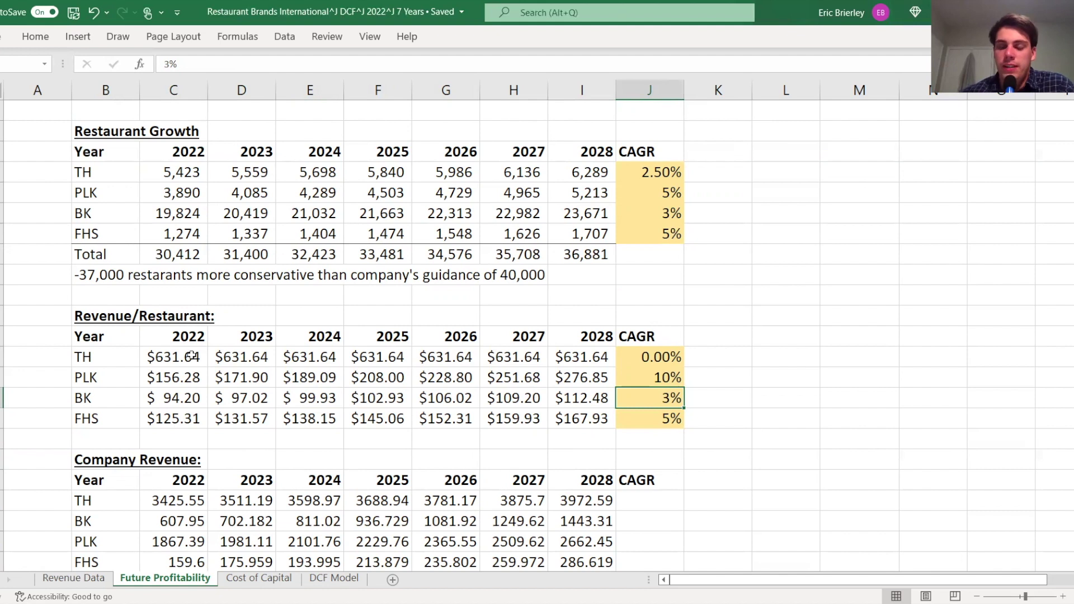
Inspect the Company Revenue formulas for TH in 2022 and for the yearly totals from 2022 through 2027.
scroll(223, 398, down, 1)
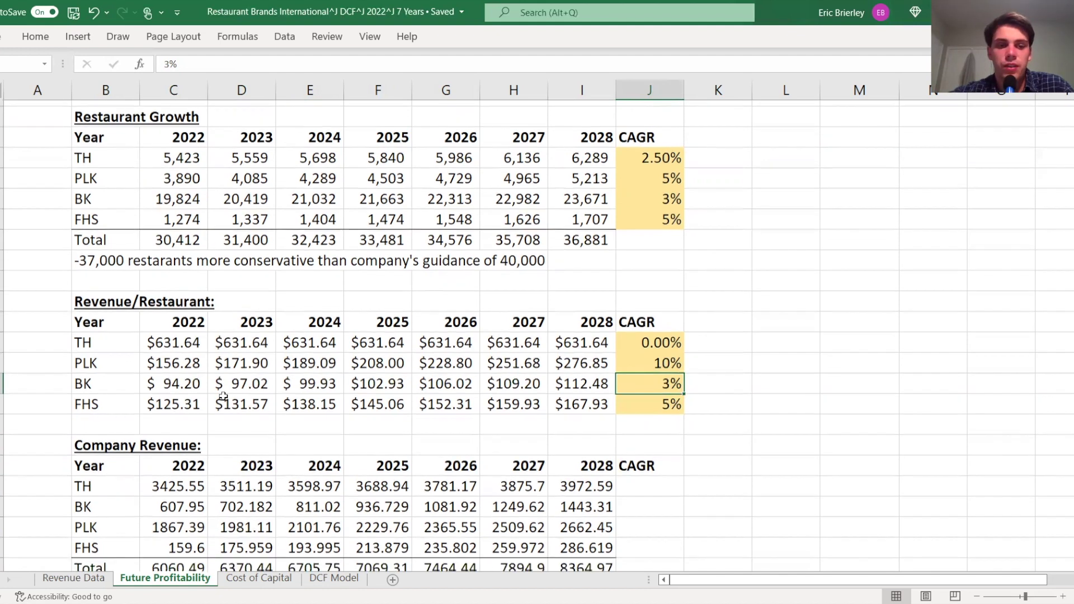
scroll(223, 396, down, 2)
click(168, 316)
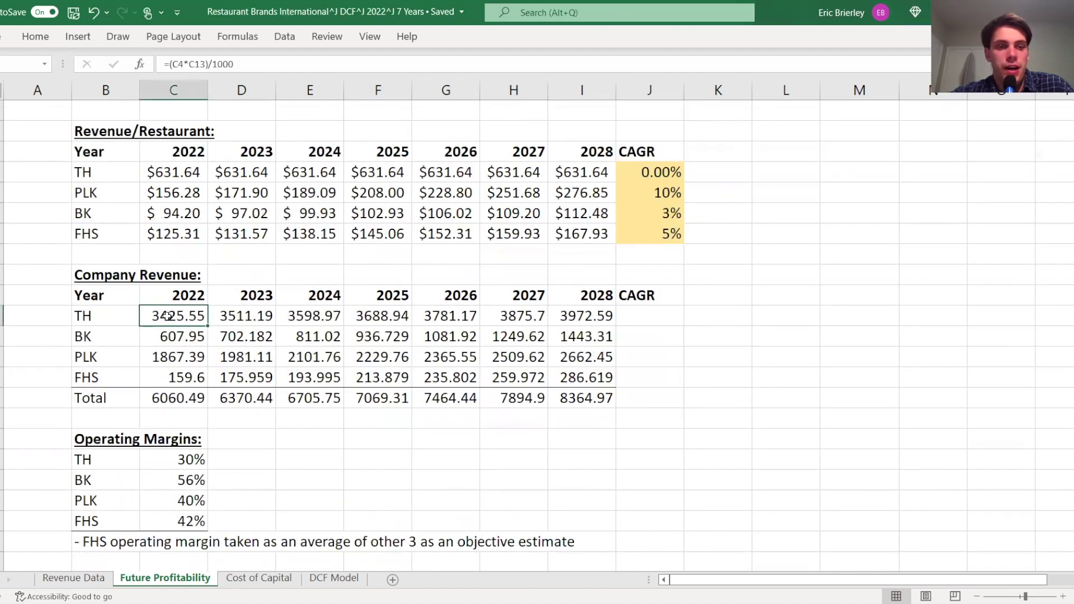
click(176, 398)
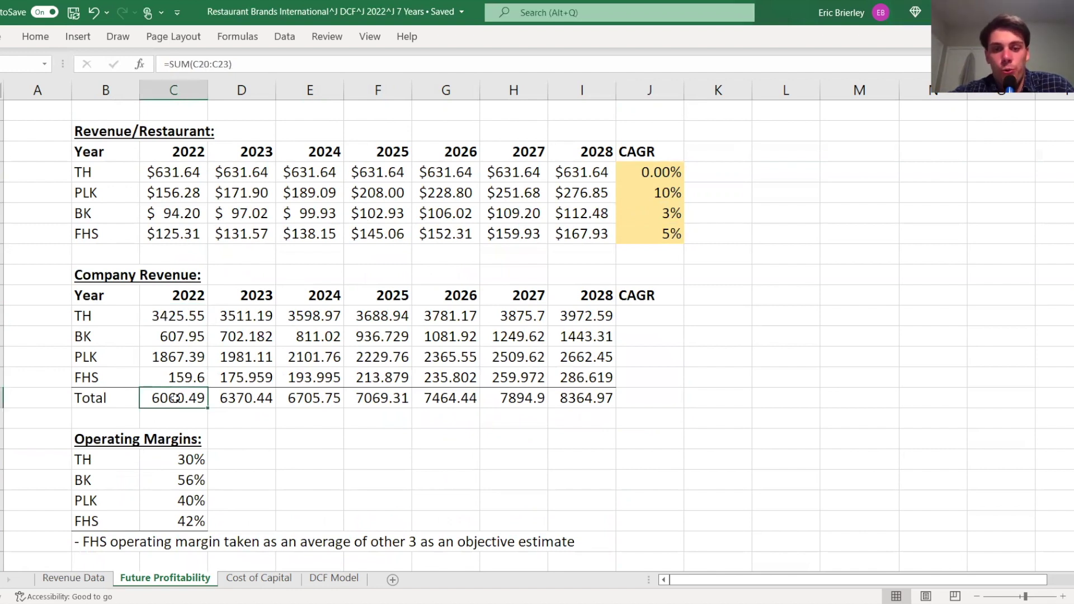
key(Right)
key(Right)
key(Right)
key(Right)
key(Right)
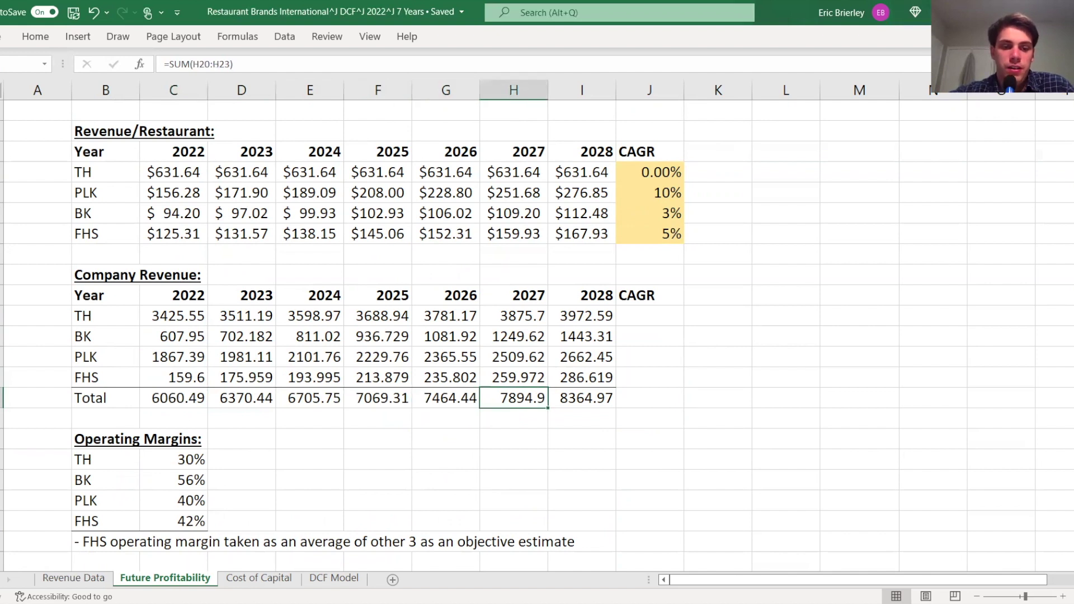
Check how the 2026 and 2022 revenue cells on the DCF Model sheet link to the Future Profitability totals.
click(323, 579)
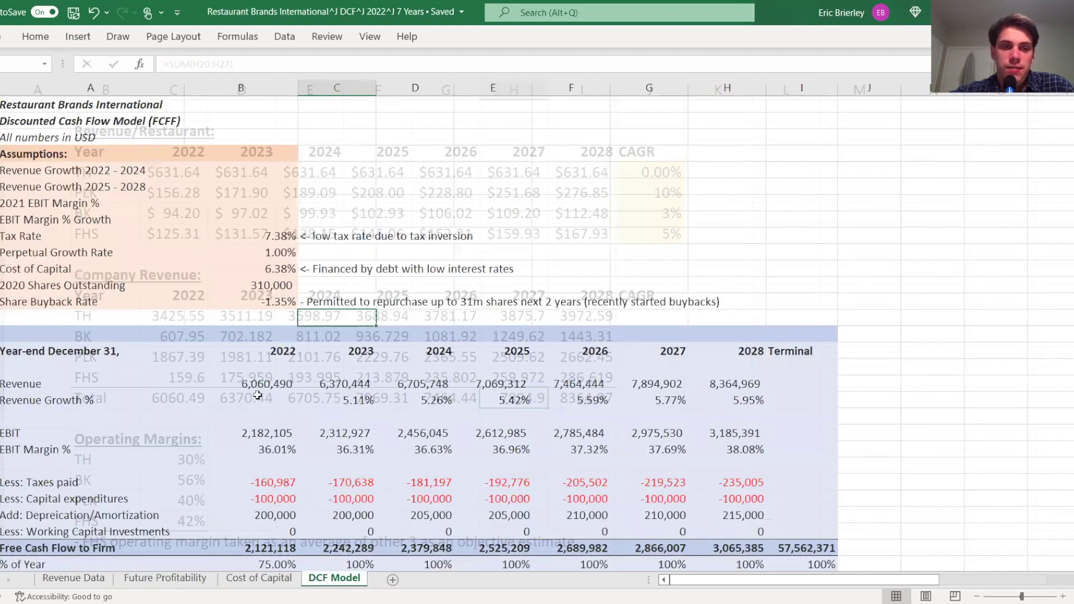
click(582, 384)
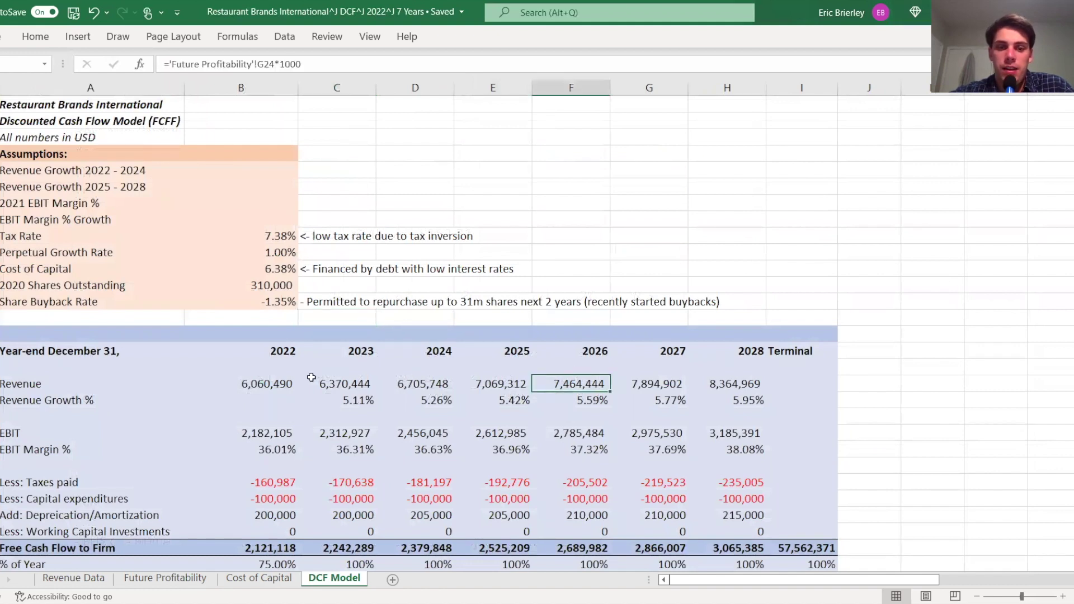
double_click(274, 383)
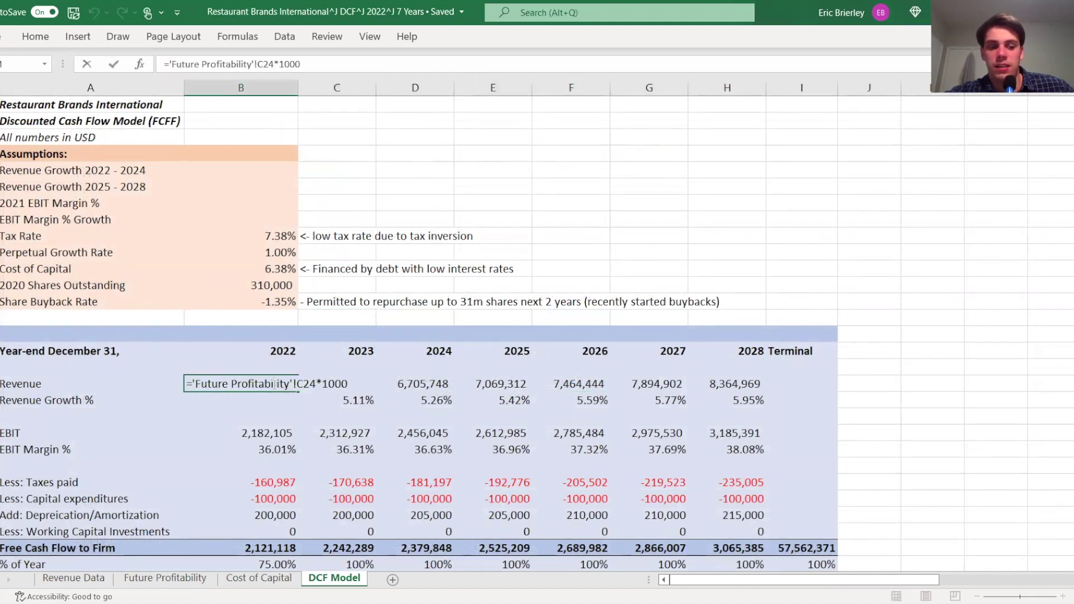
key(Escape)
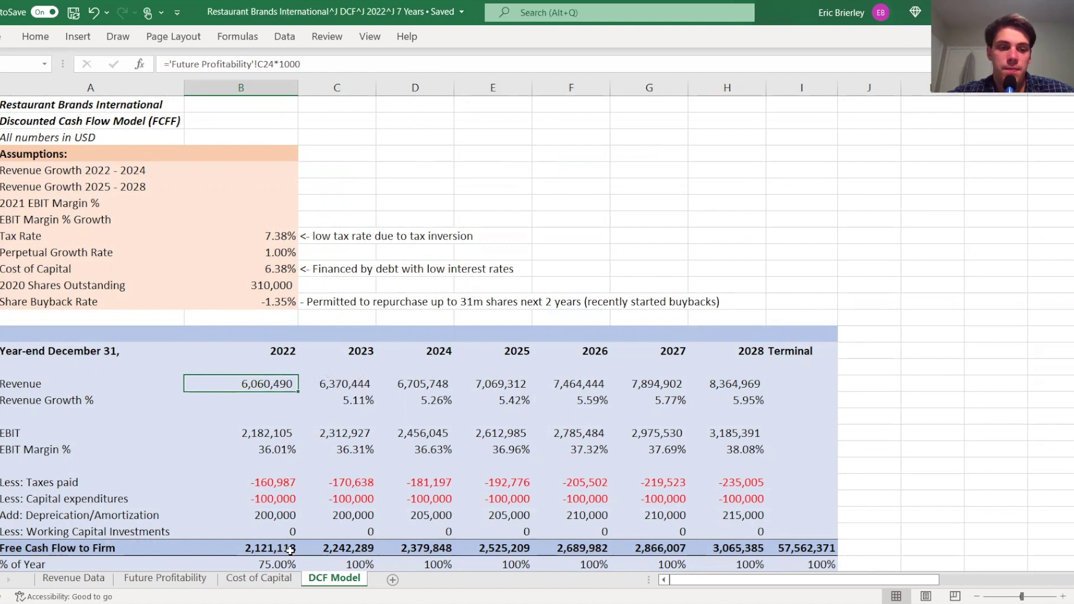
Review the operating margin assumptions for TH, BK, PLK and FHS on the Future Profitability sheet.
click(266, 579)
click(174, 580)
scroll(272, 376, down, 3)
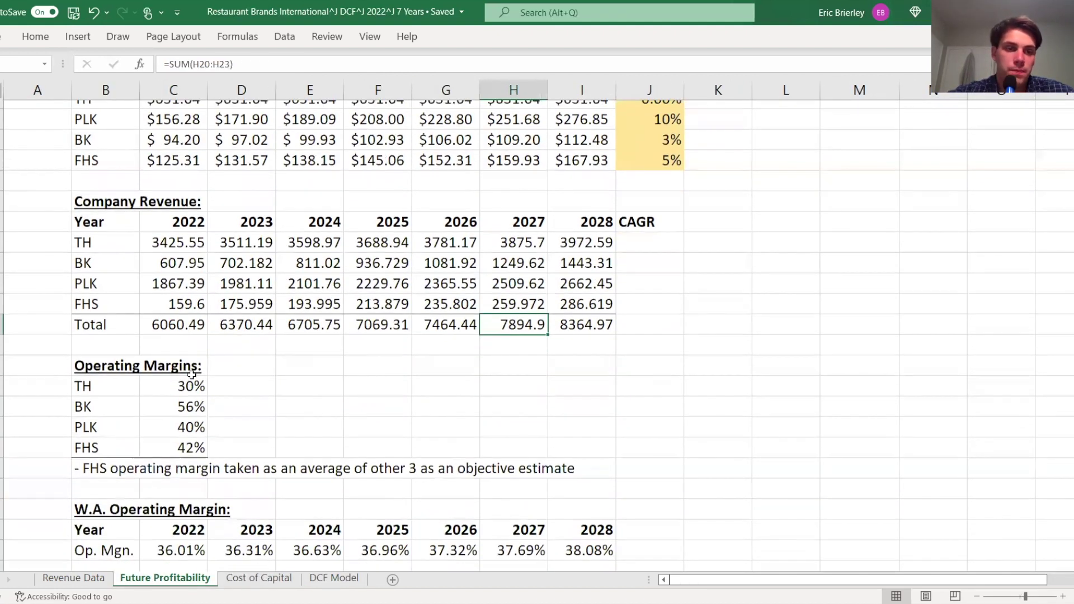
click(191, 376)
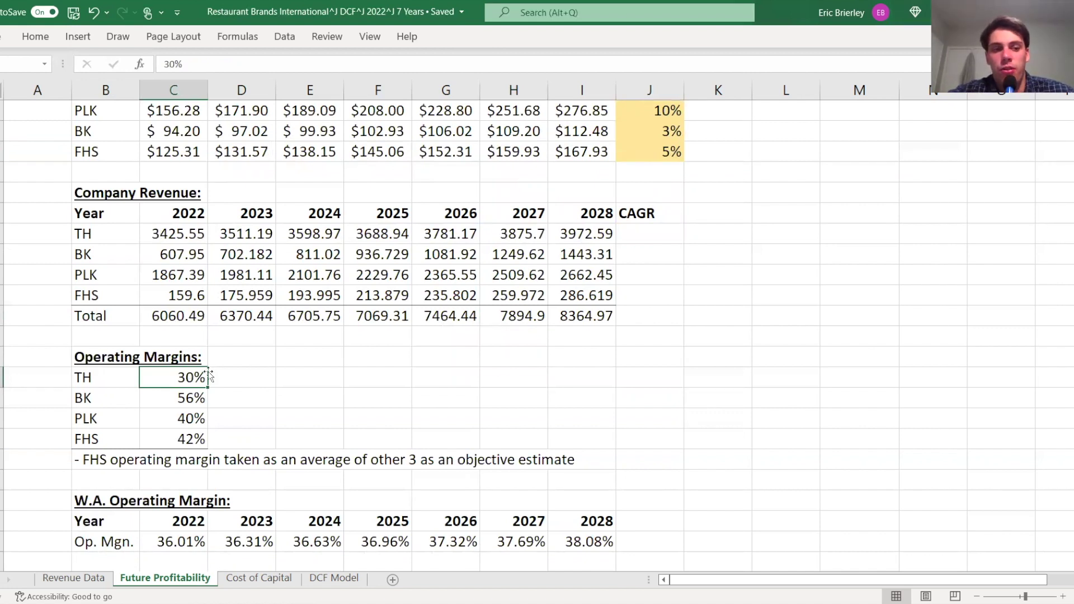
click(179, 394)
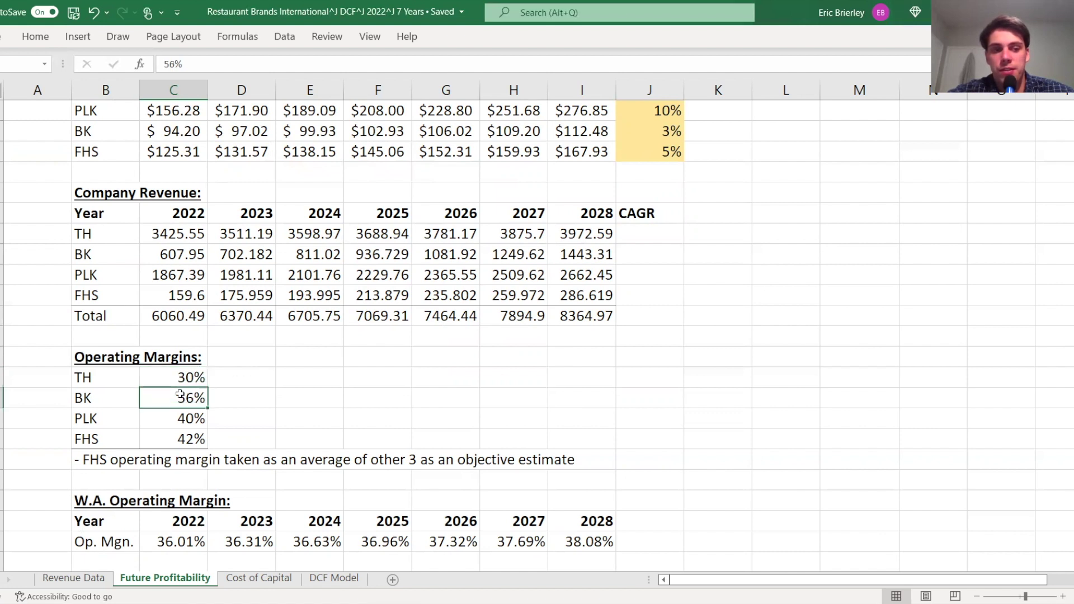
click(202, 420)
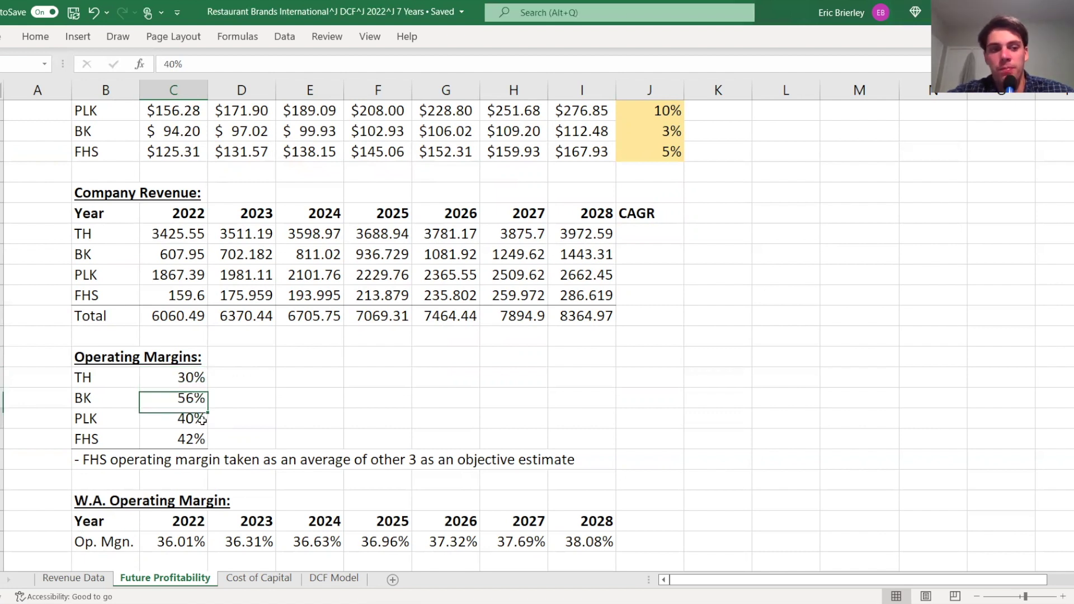
click(192, 436)
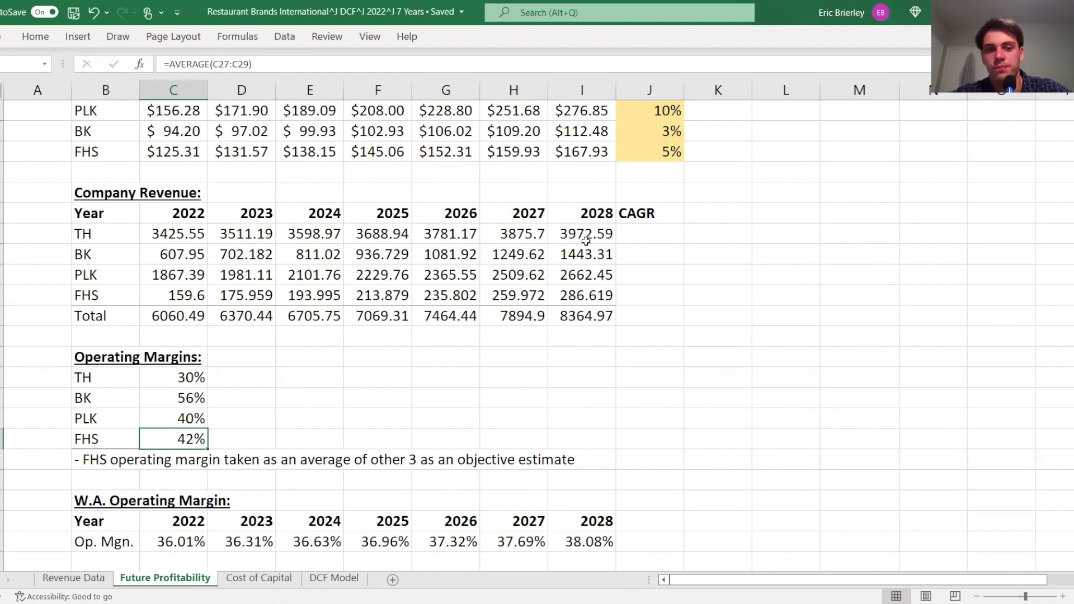
Follow the weighted-average operating margin formula from 2022 through 2028.
click(170, 543)
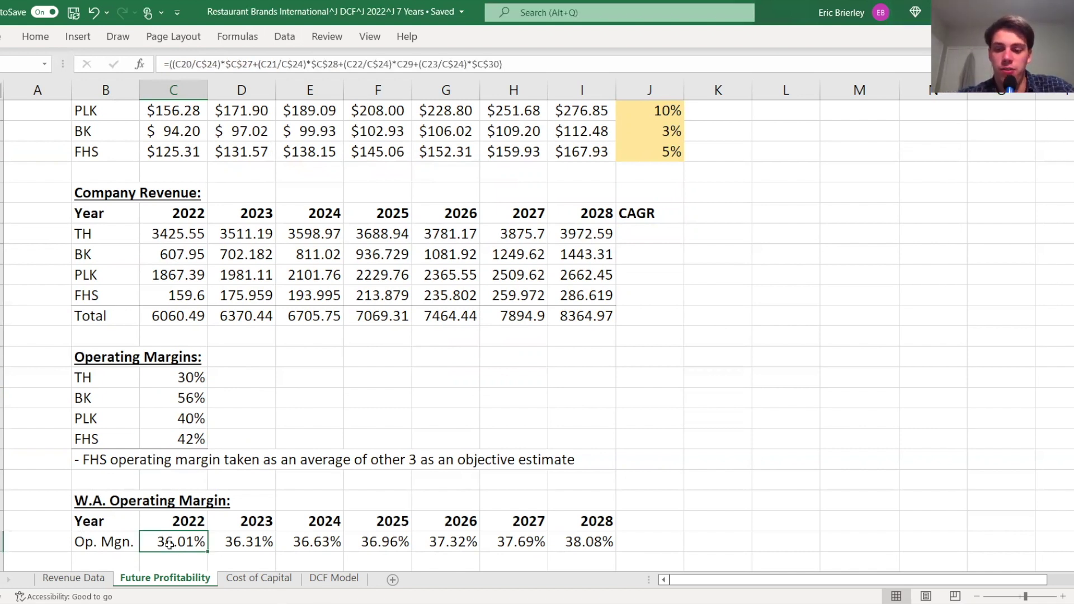
key(Right)
key(Right)
key(Right)
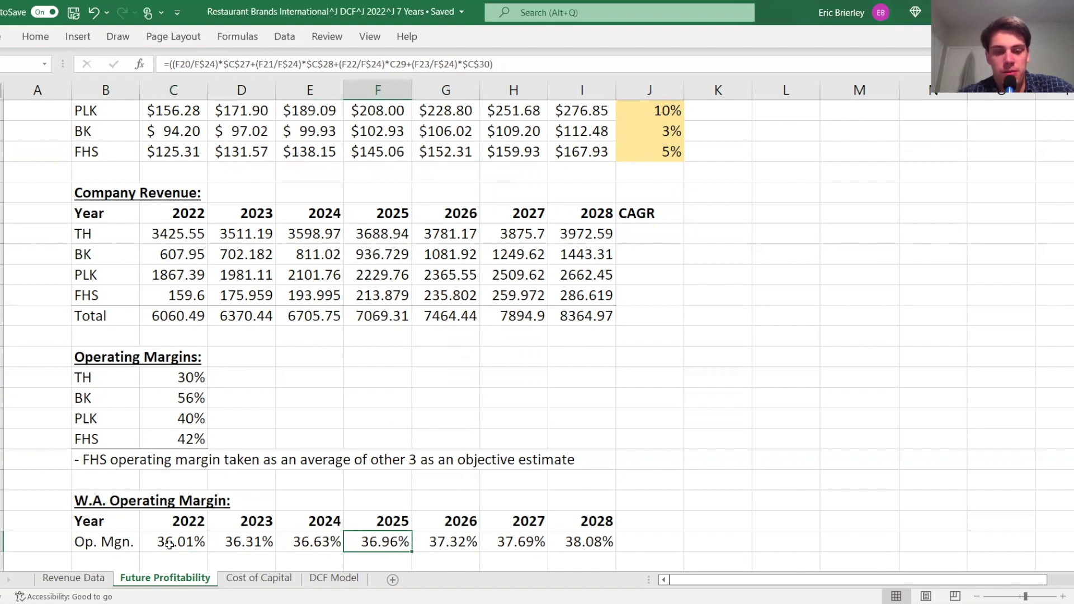
key(Right)
key(Right)
key(Right)
Trace the weighted-average operating margin back from 2028 to 2022 and recheck the PLK and BK margin inputs.
key(Left)
key(Left)
key(Left)
key(Left)
key(Left)
key(Left)
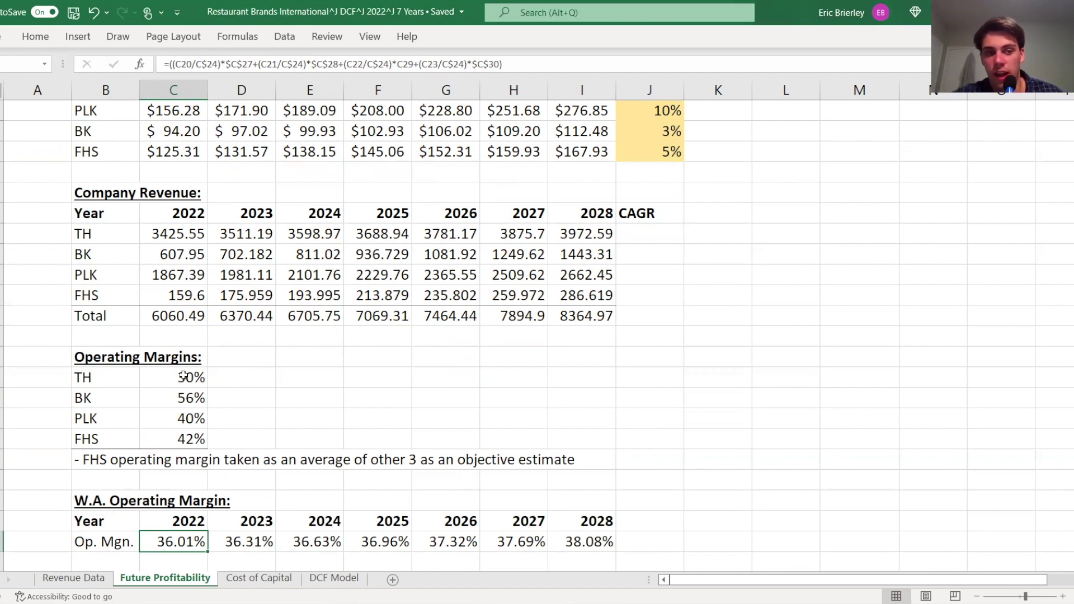
click(184, 414)
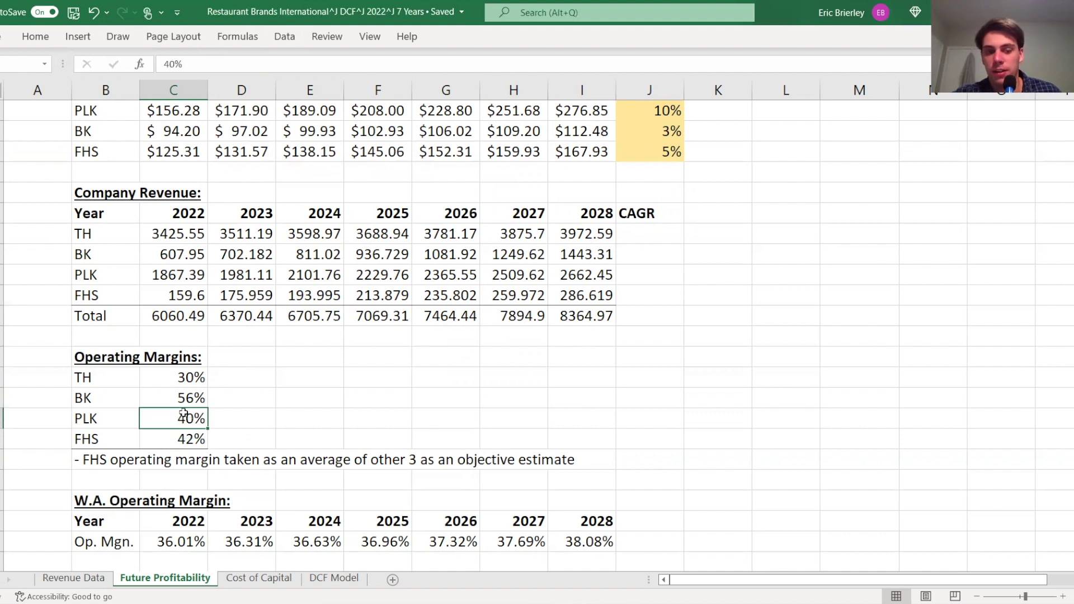
click(172, 399)
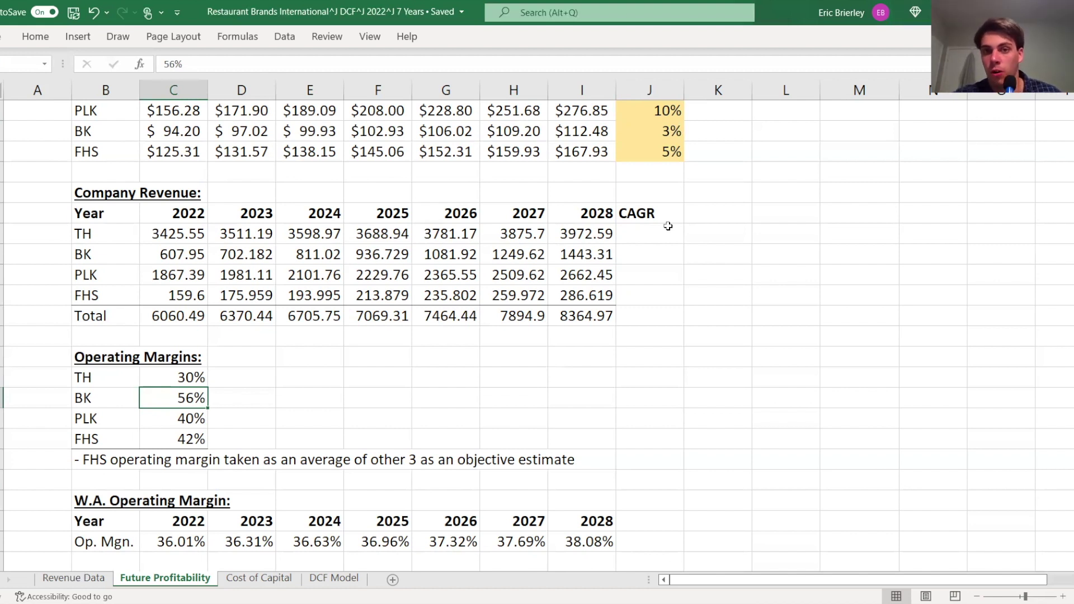
Compare the restaurant-growth and revenue-per-restaurant CAGR assumptions for TH, PLK and BK.
scroll(668, 226, up, 3)
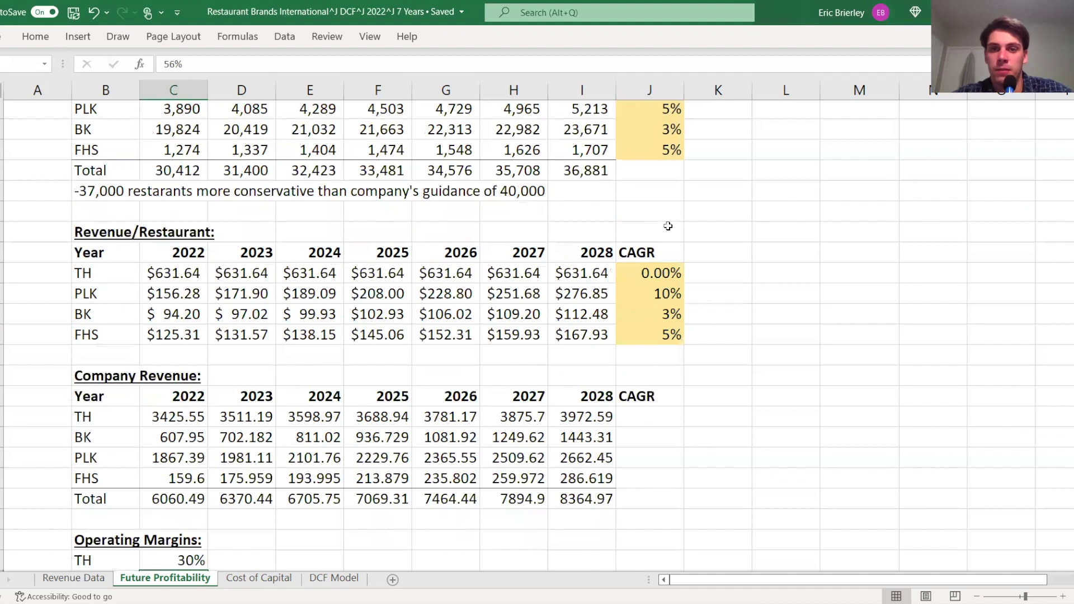
scroll(668, 226, up, 1)
click(651, 110)
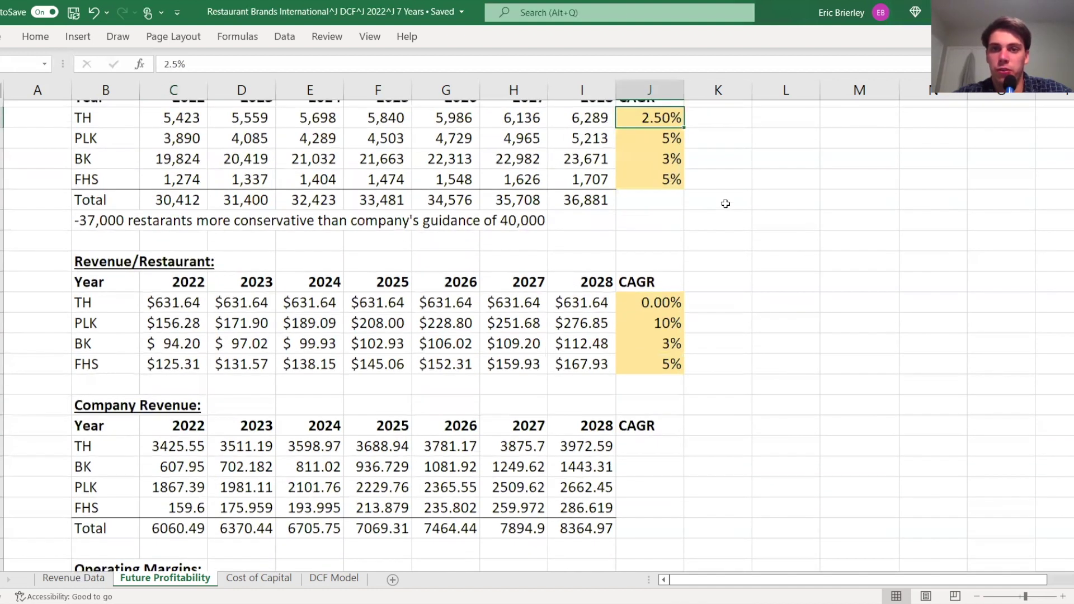
scroll(616, 190, up, 1)
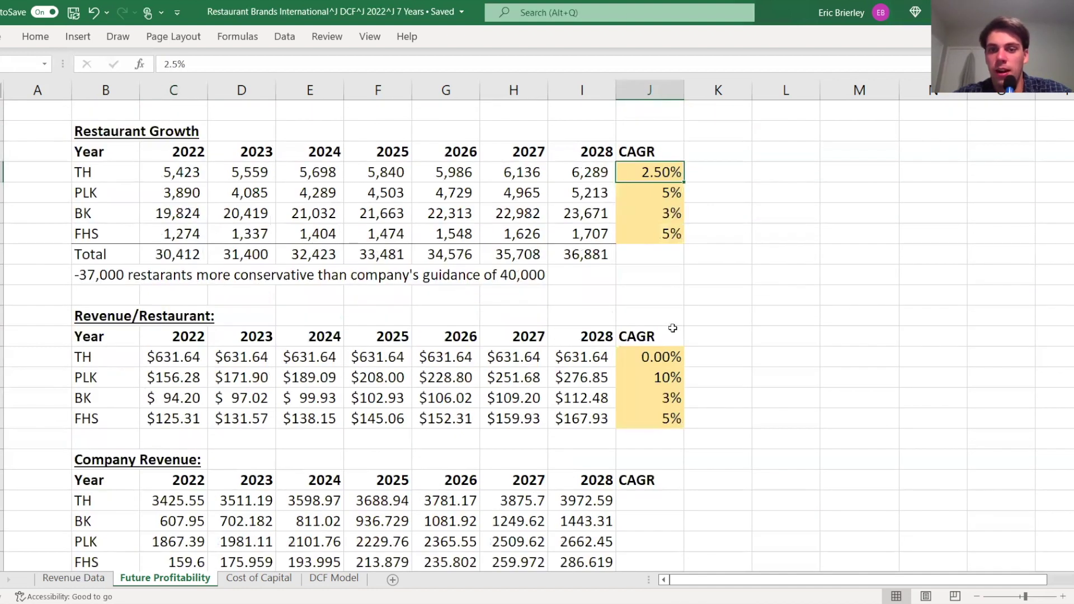
click(649, 358)
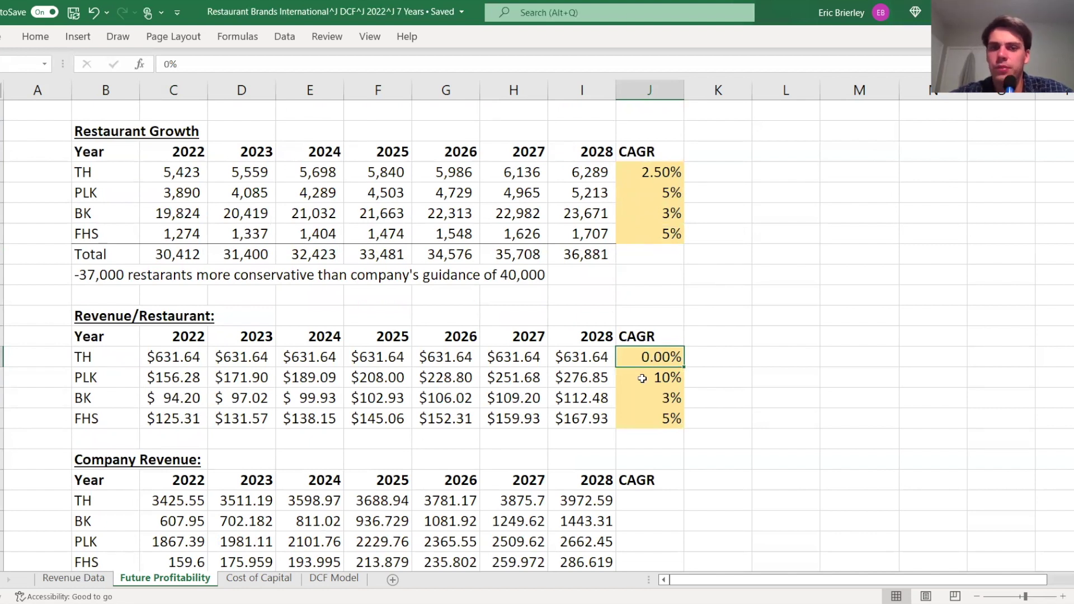
click(642, 379)
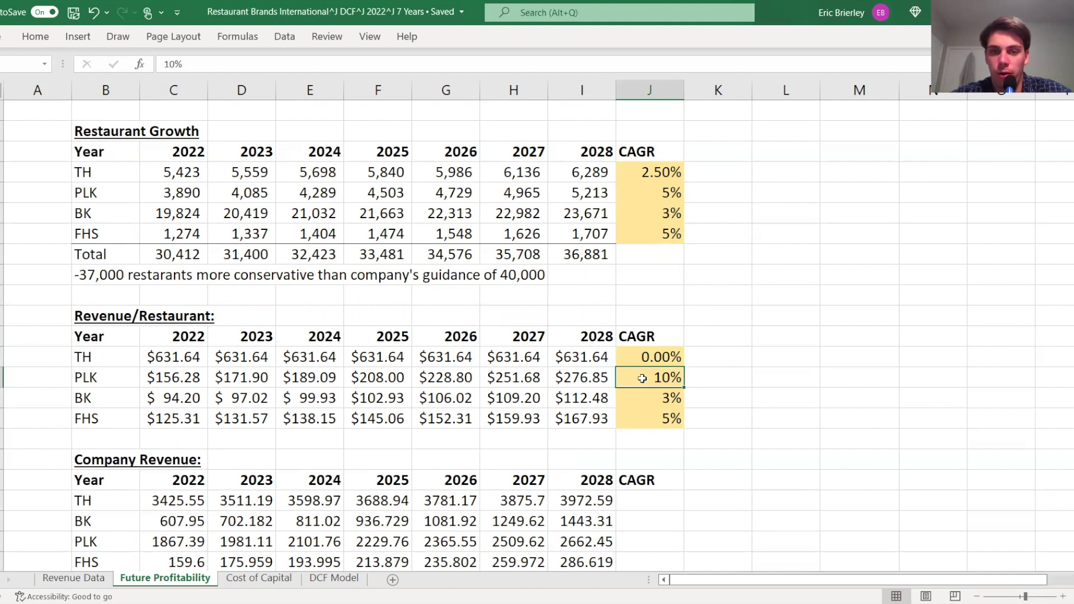
click(656, 190)
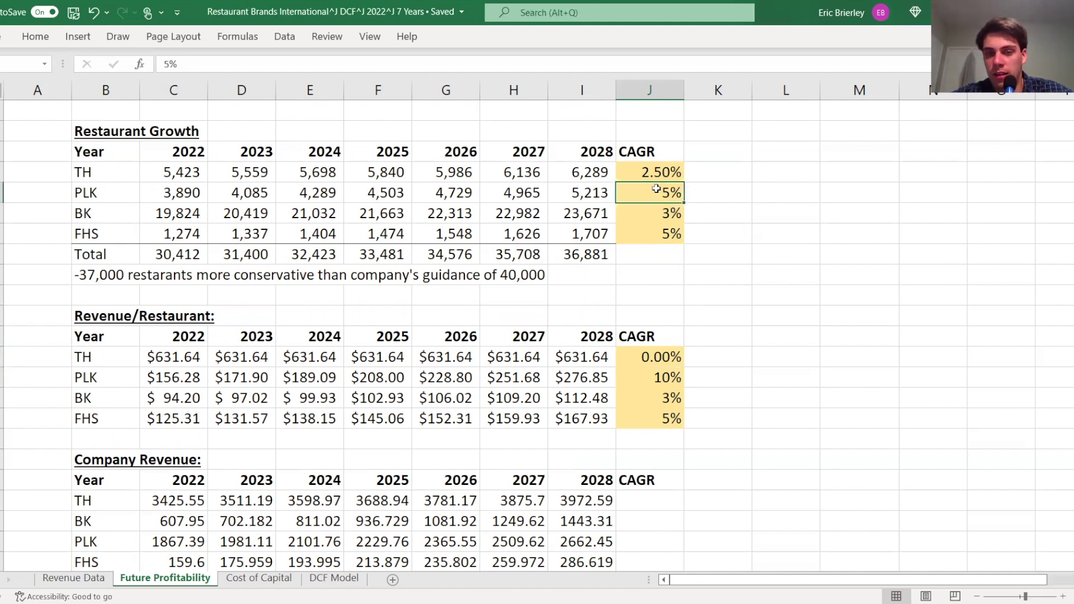
click(664, 216)
click(676, 399)
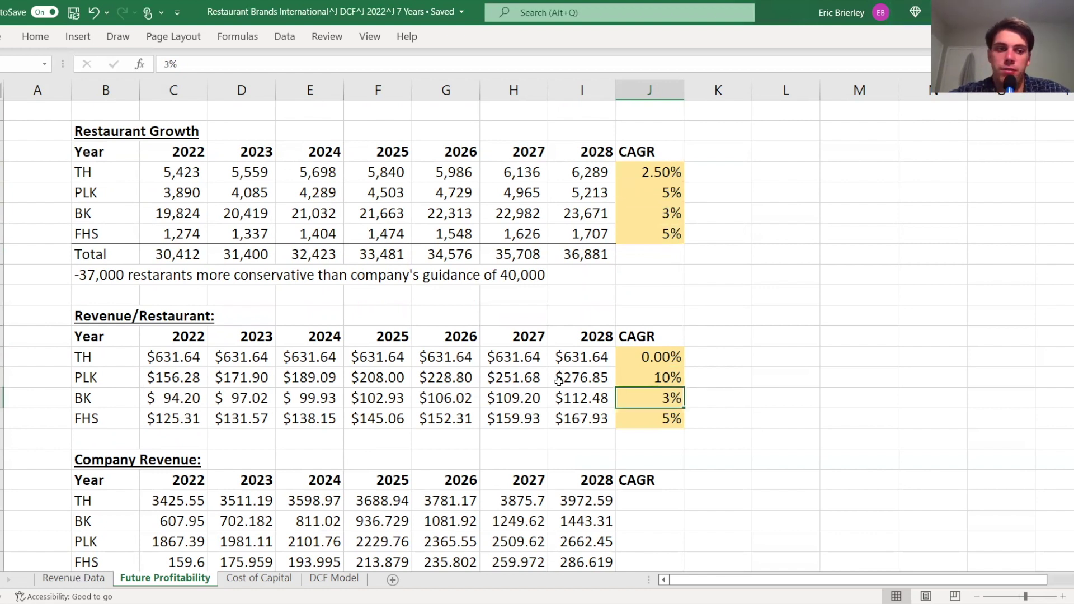
Go through the projected W.A. Operating Margin row again, year by year from 2022 to 2028.
scroll(559, 383, down, 7)
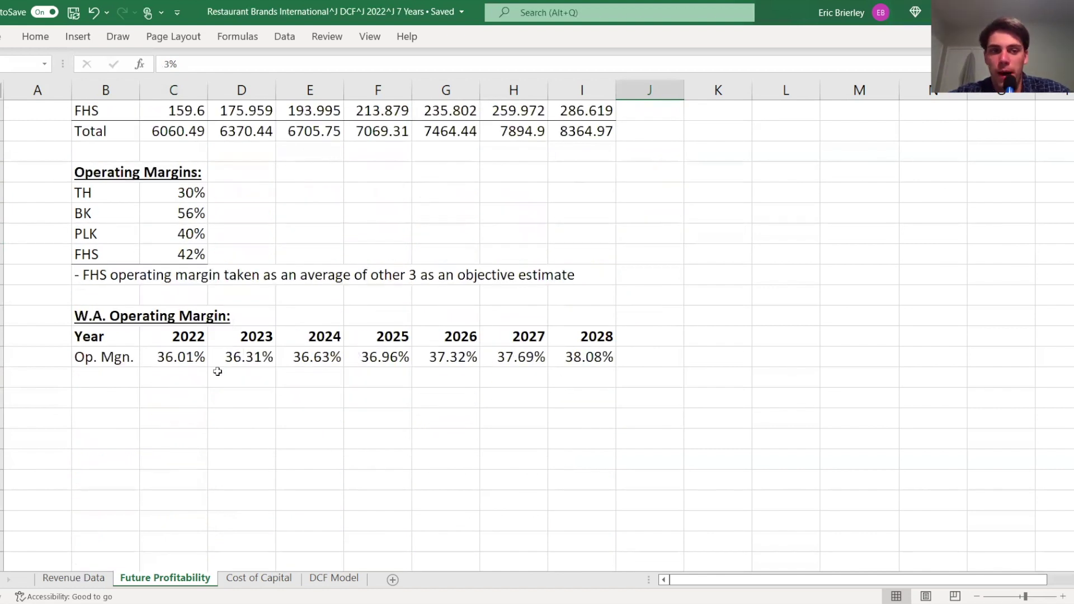
click(178, 357)
key(Right)
key(Right)
key(Right)
key(Right)
key(Right)
key(Right)
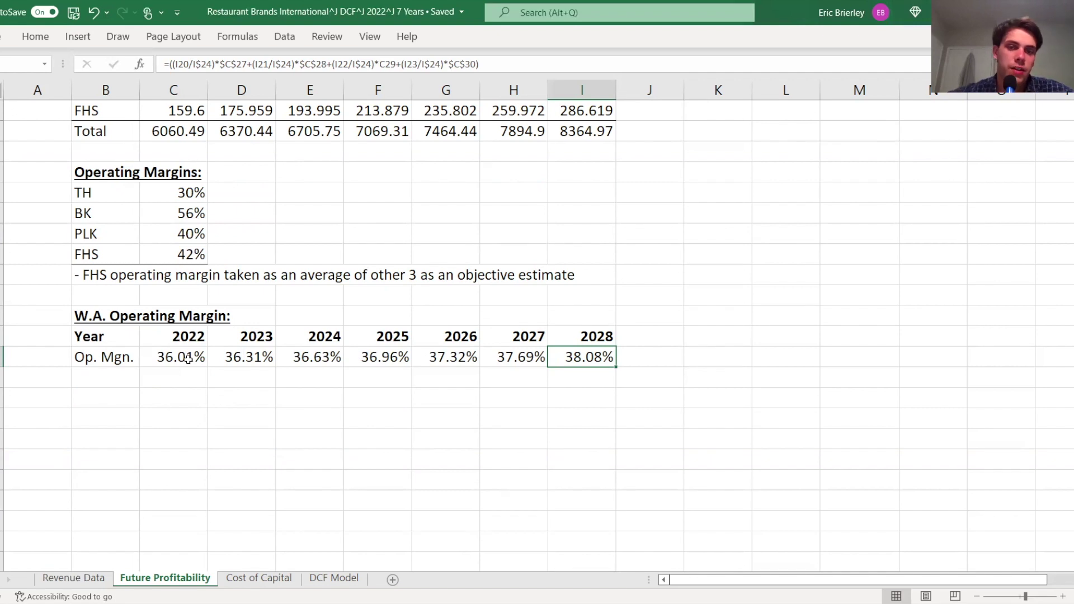
Examine the Share Buyback Rate assumption and its repurchase note on the DCF Model sheet.
click(338, 578)
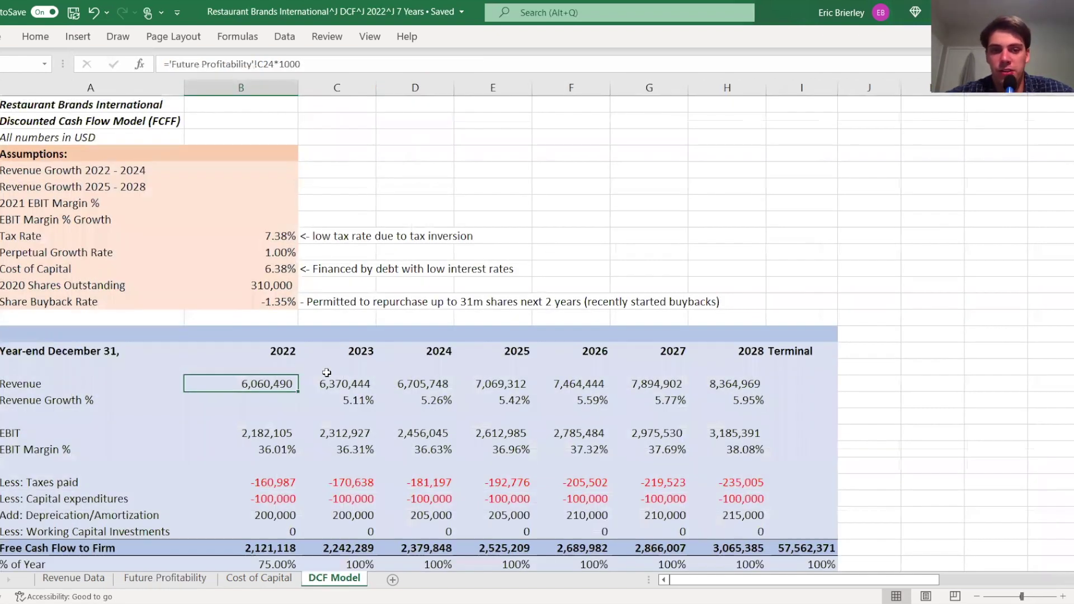
scroll(326, 373, down, 2)
scroll(327, 372, up, 2)
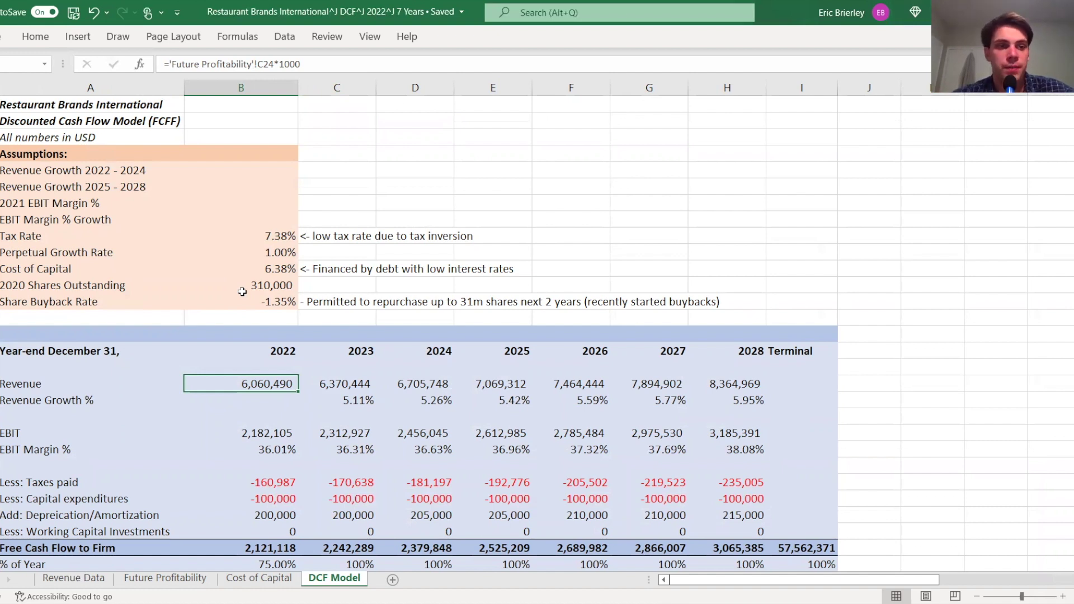
click(258, 301)
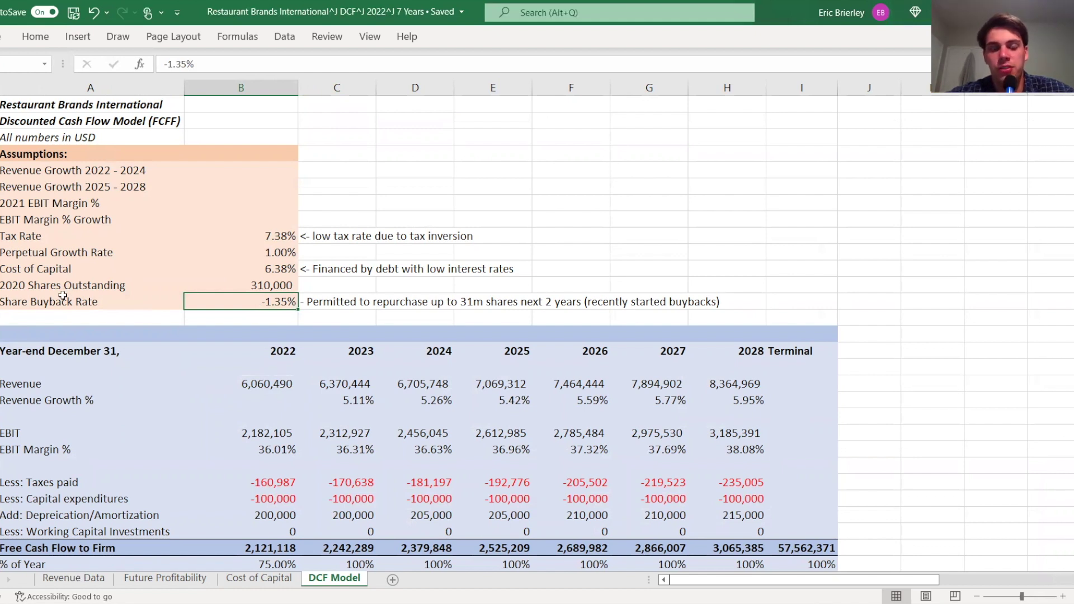
click(321, 301)
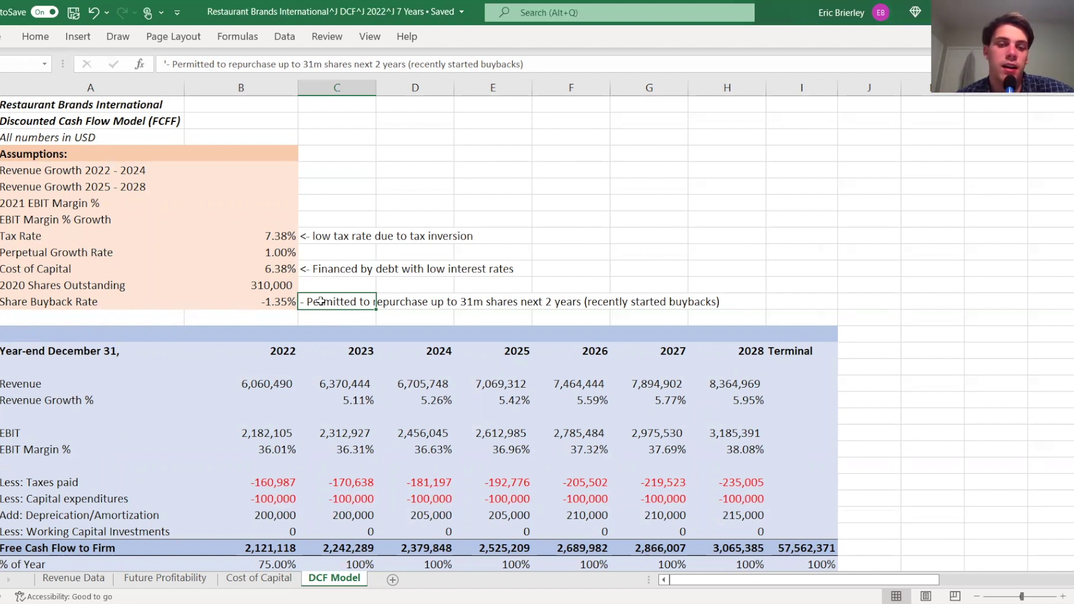
click(264, 302)
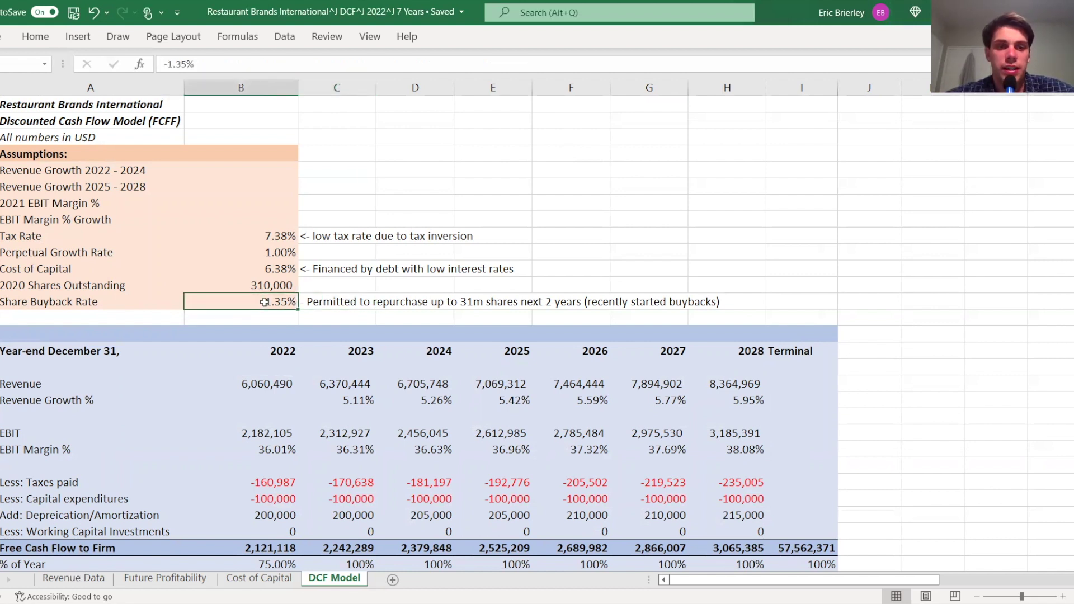
Inspect the Shares Outstanding formula in the DCF model and compare it with the share assumptions and year headings.
scroll(257, 339, down, 4)
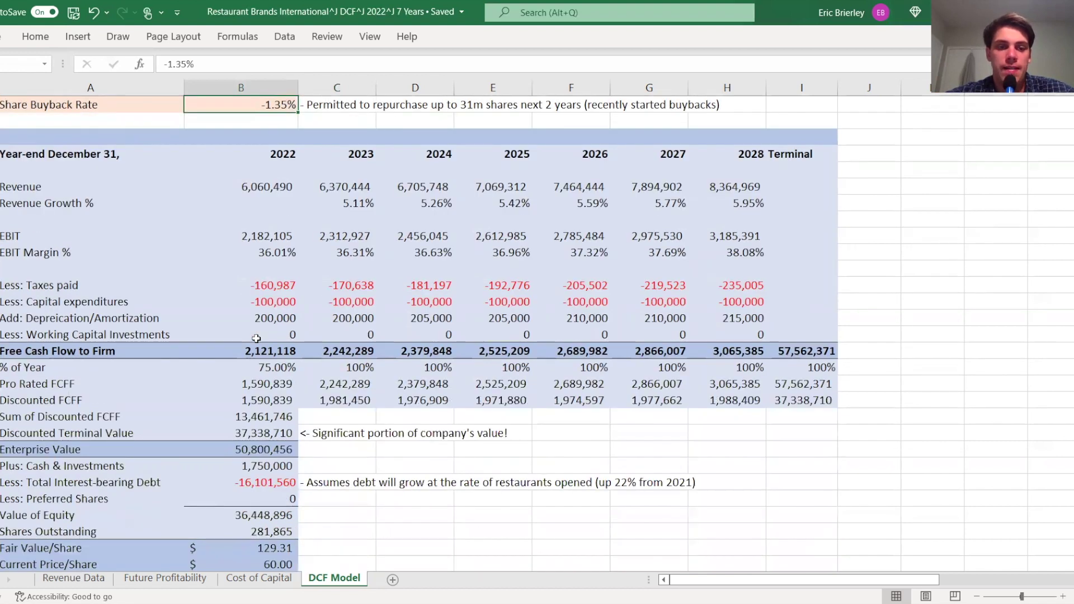
click(263, 529)
scroll(321, 297, up, 3)
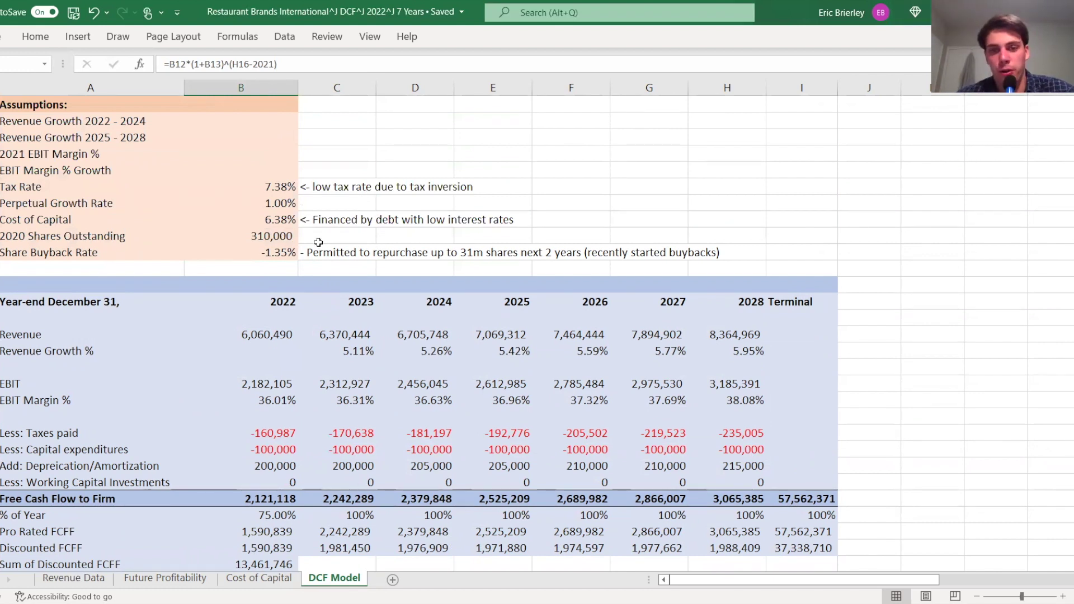
click(495, 305)
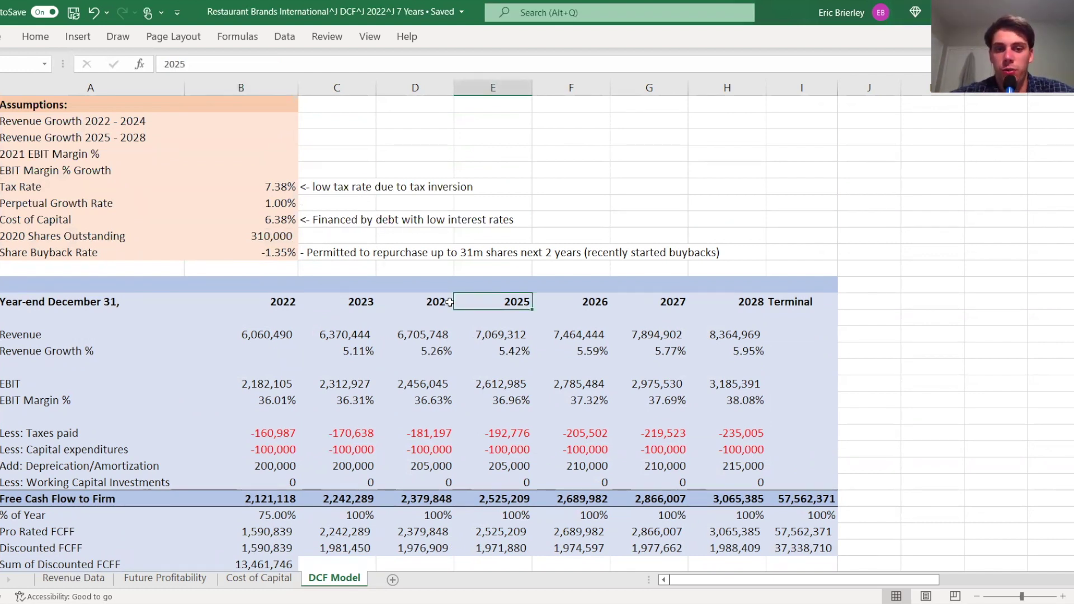
Trace the Shares Outstanding formula on the DCF Model sheet against the 2028 projection year.
click(737, 290)
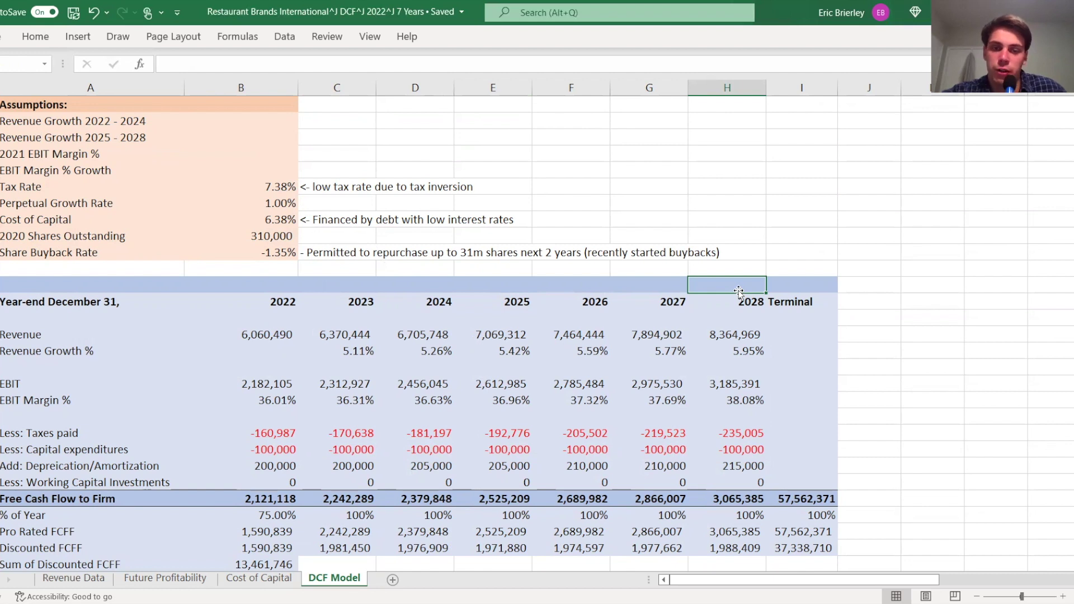
scroll(342, 297, down, 3)
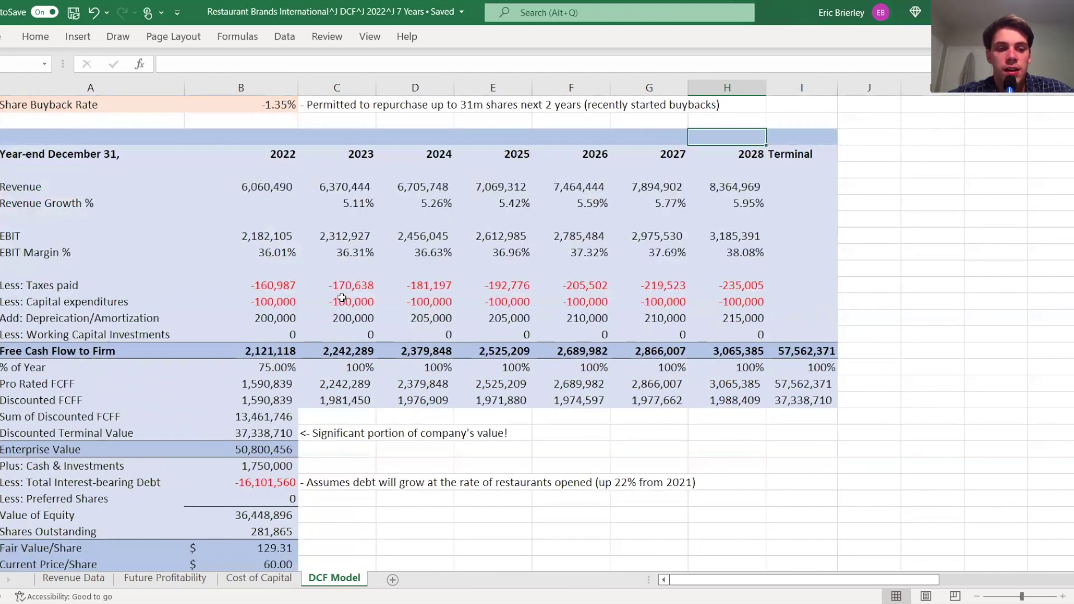
click(271, 531)
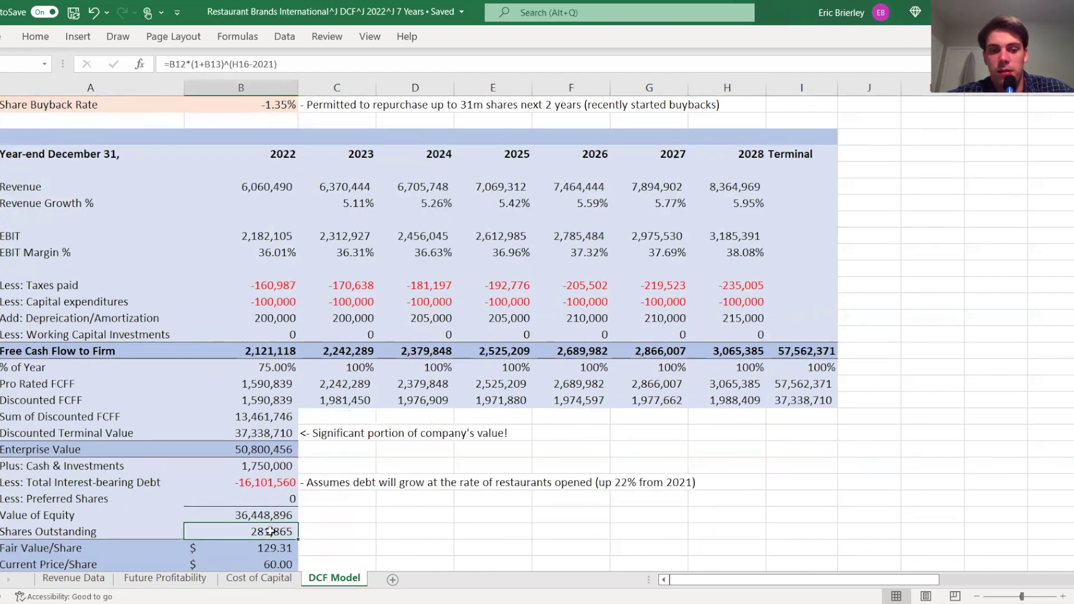
scroll(292, 401, down, 1)
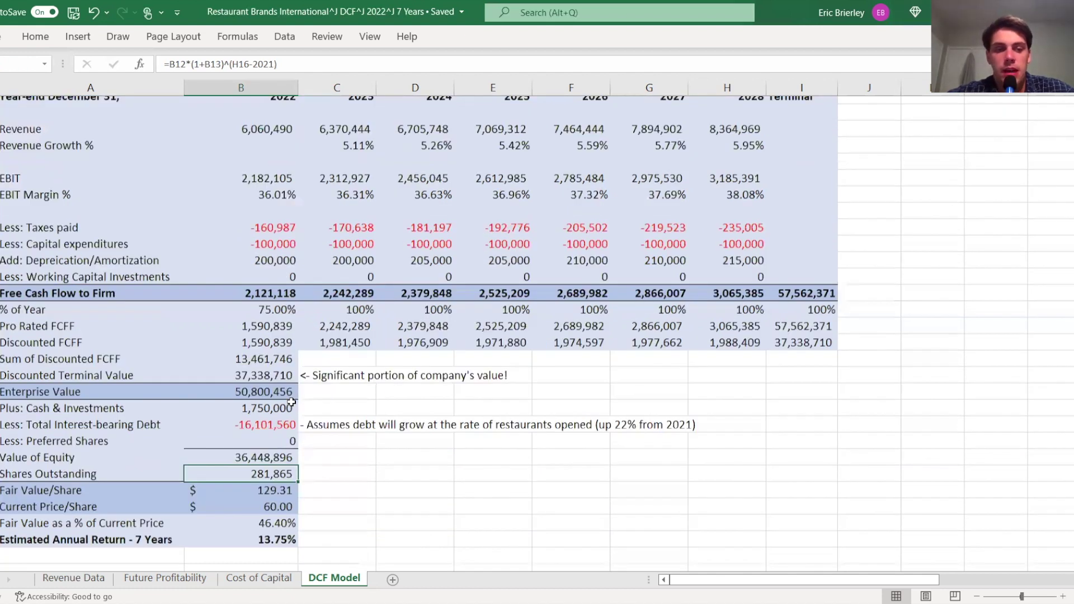
Inspect the 2022 Taxes paid formula and the Perpetual Growth Rate and Cost of Capital assumptions.
scroll(292, 402, up, 1)
scroll(291, 402, up, 3)
click(270, 386)
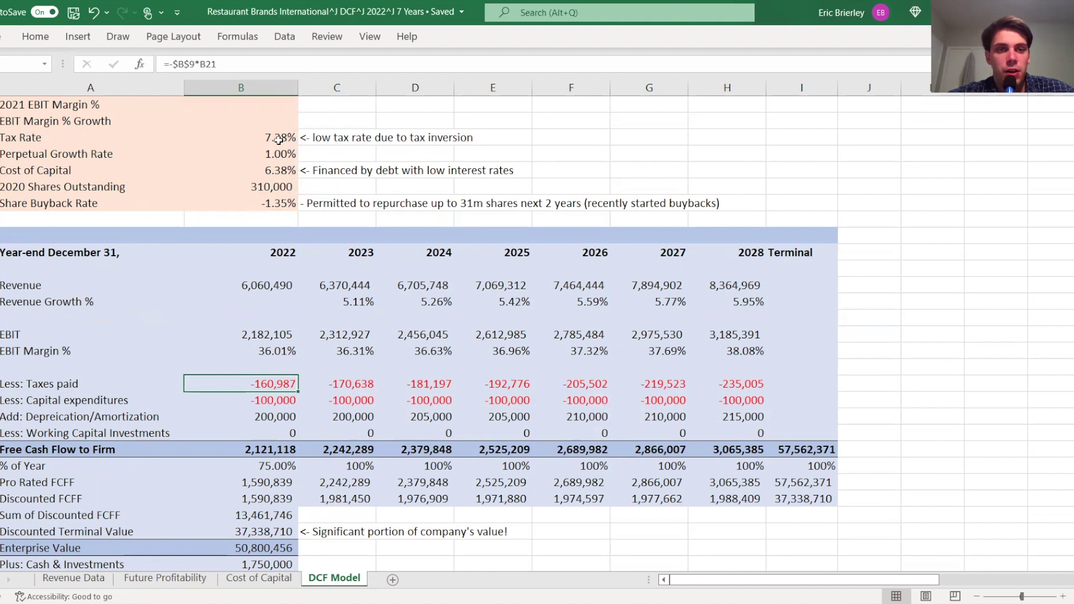
click(259, 155)
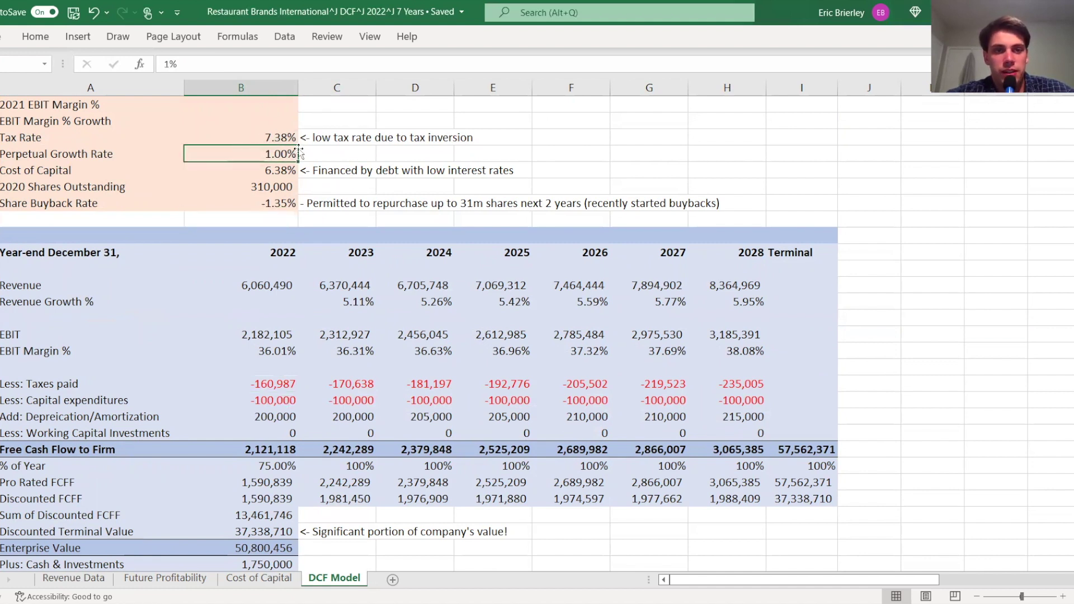
click(269, 174)
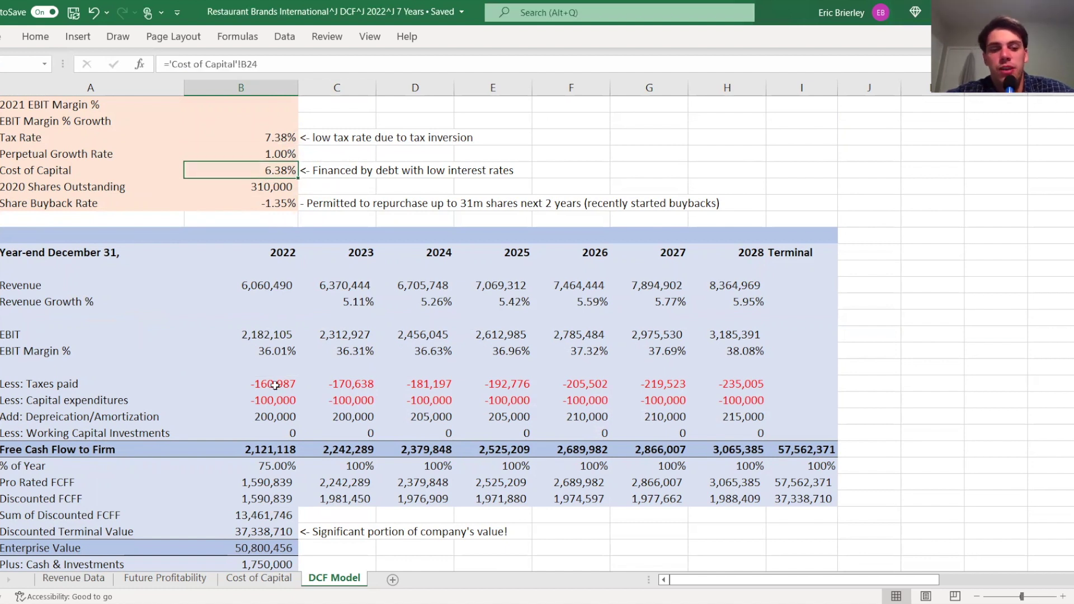
Review the Cost of Capital sheet, checking the Total Debt and Market Capitalization figures under Capital Structure.
click(278, 580)
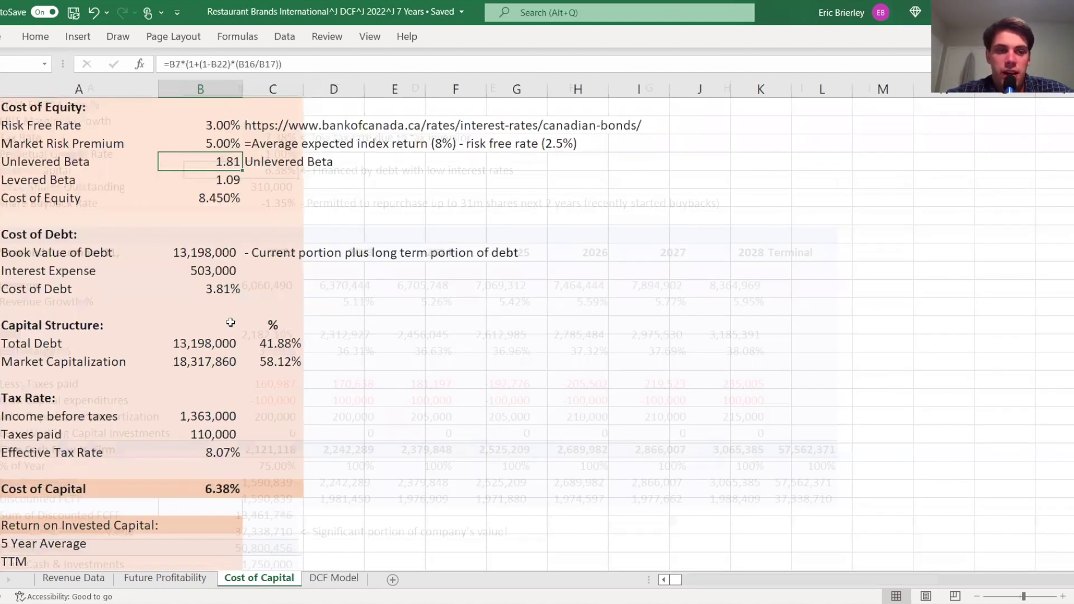
scroll(224, 253, down, 2)
scroll(224, 253, down, 1)
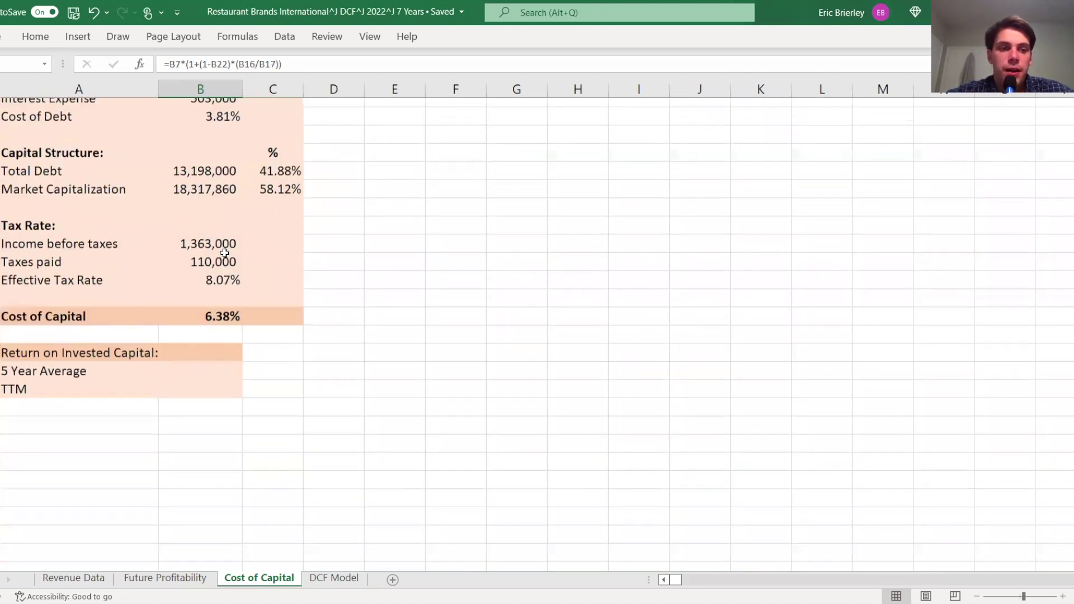
scroll(224, 253, up, 4)
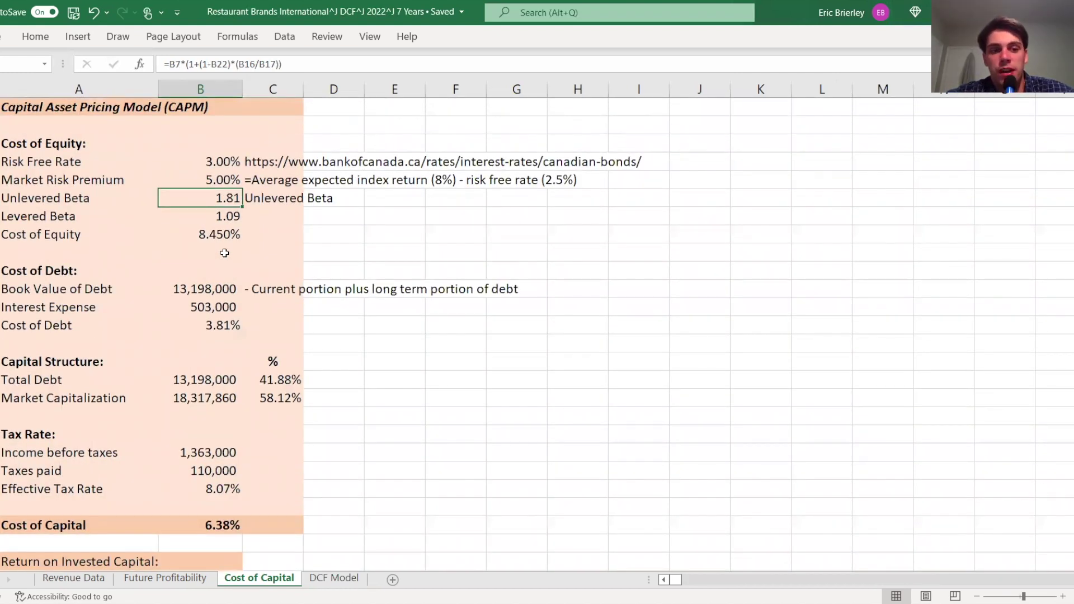
click(208, 375)
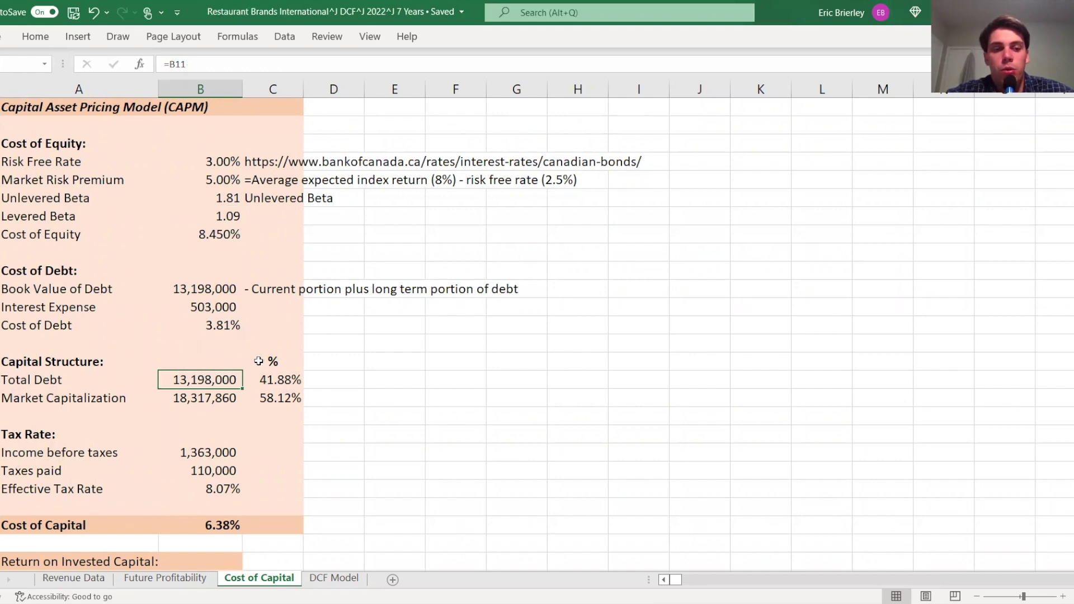
click(188, 398)
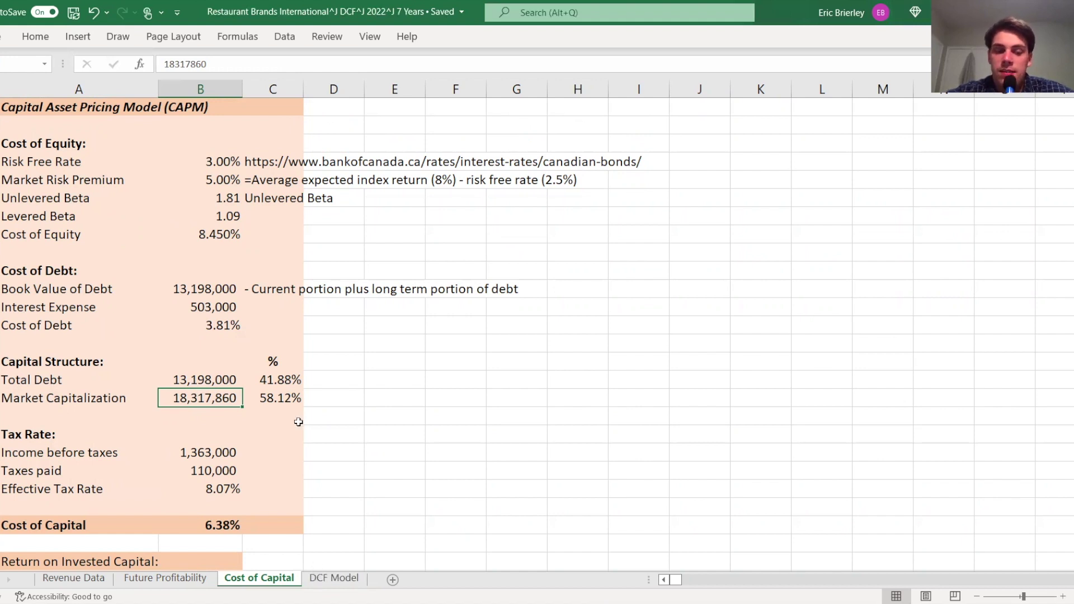
Return to the DCF Model sheet and inspect the Enterprise Value, Cash & Investments and Total Interest-bearing Debt cells.
click(347, 579)
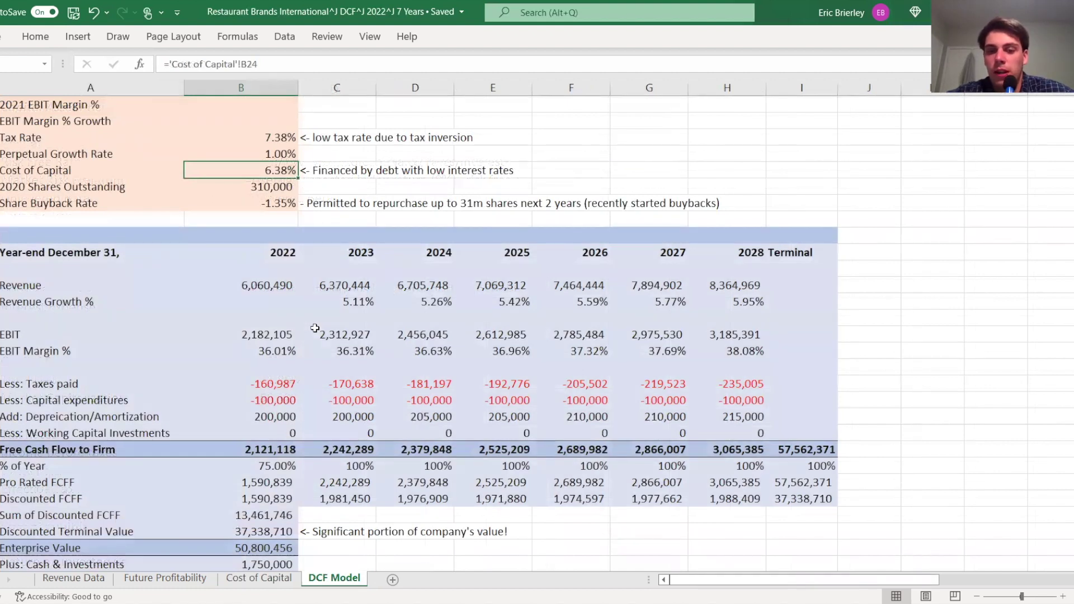
scroll(287, 376, down, 2)
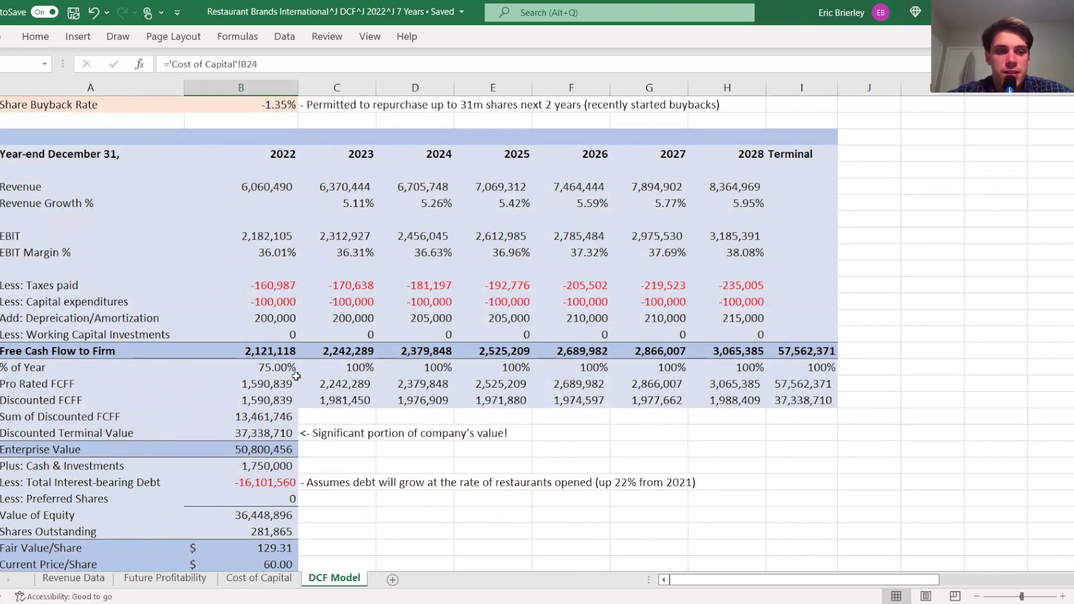
click(270, 449)
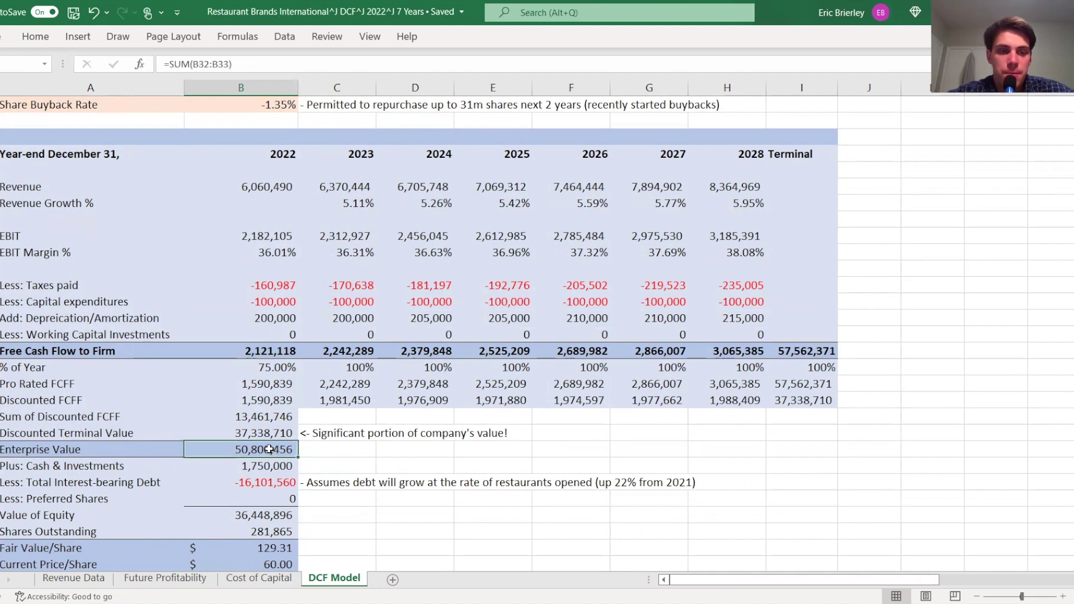
key(Down)
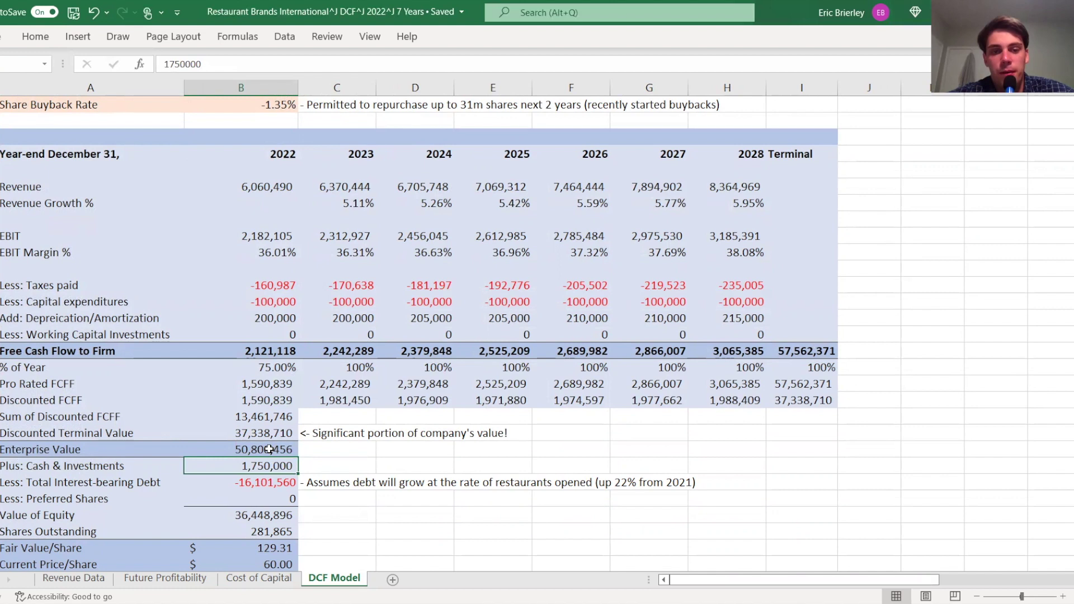
key(Down)
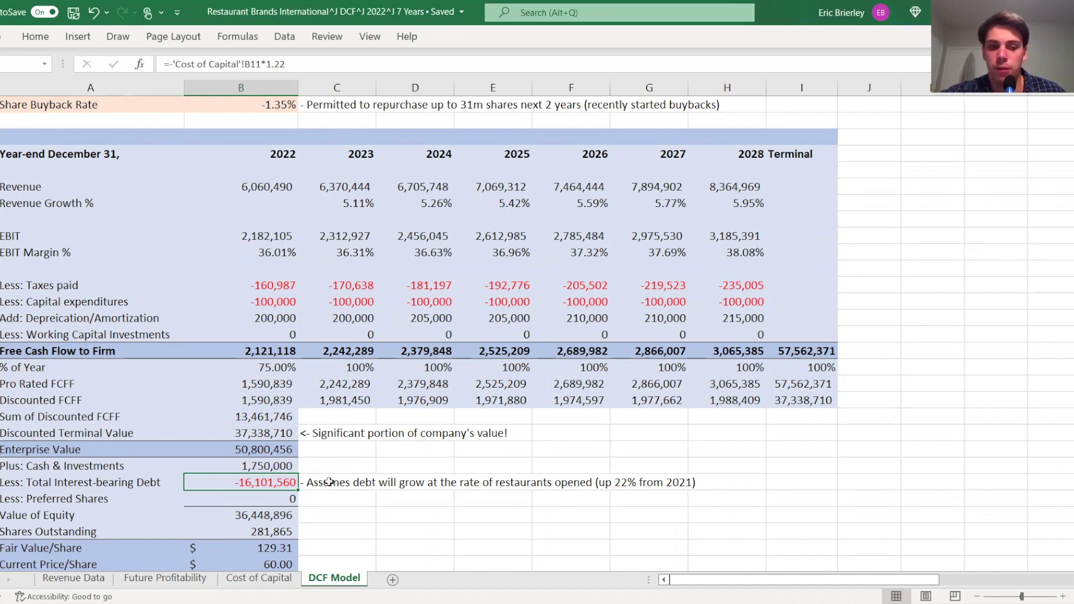
Check the Estimated Annual Return formula and set the Current Price/Share to 55.
scroll(284, 468, down, 3)
click(268, 448)
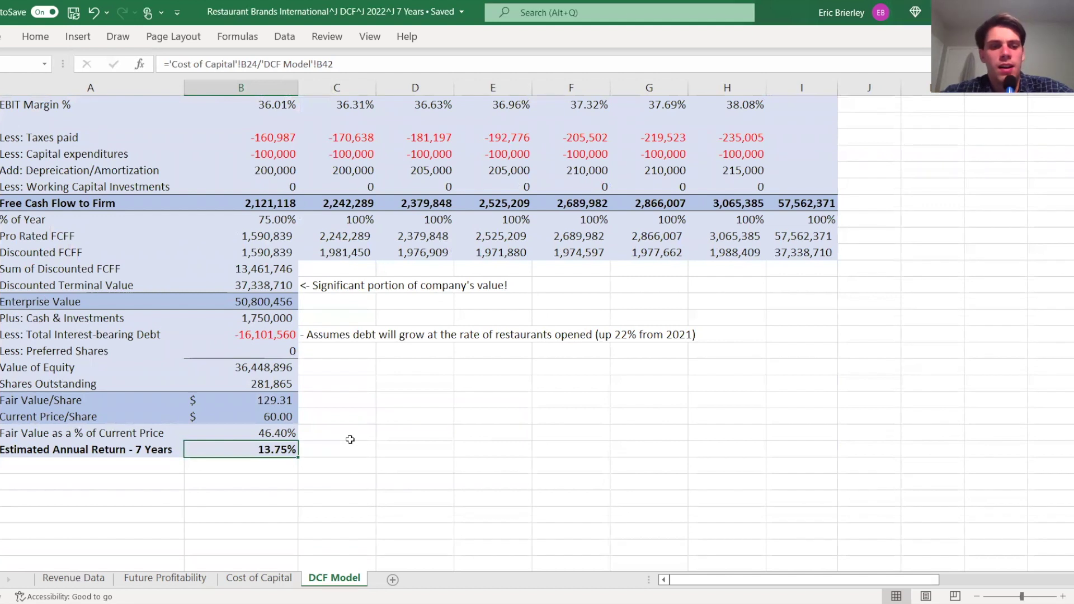
click(269, 419)
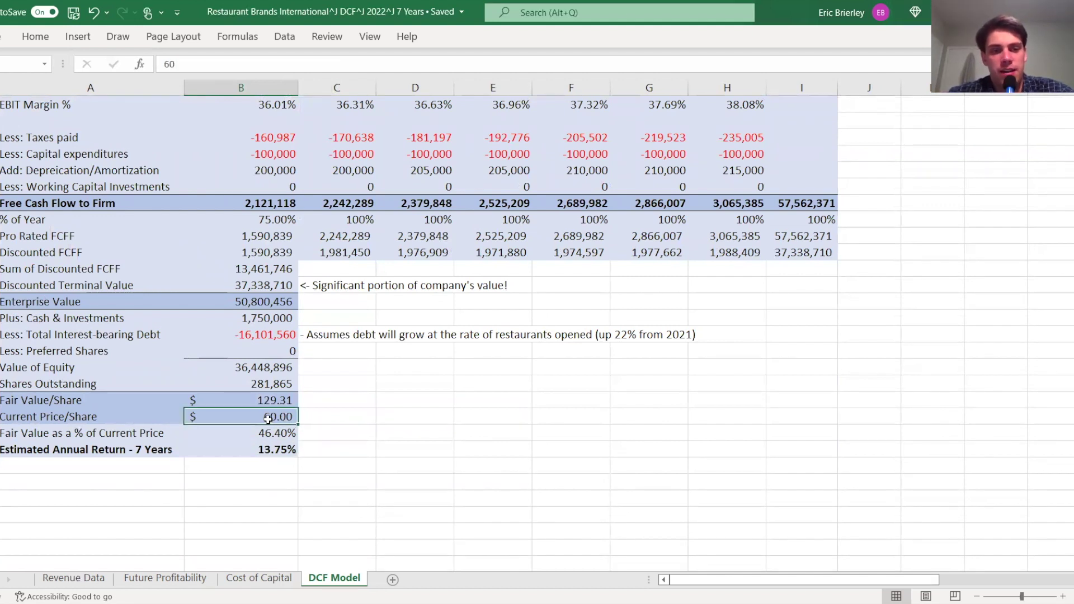
text(55)
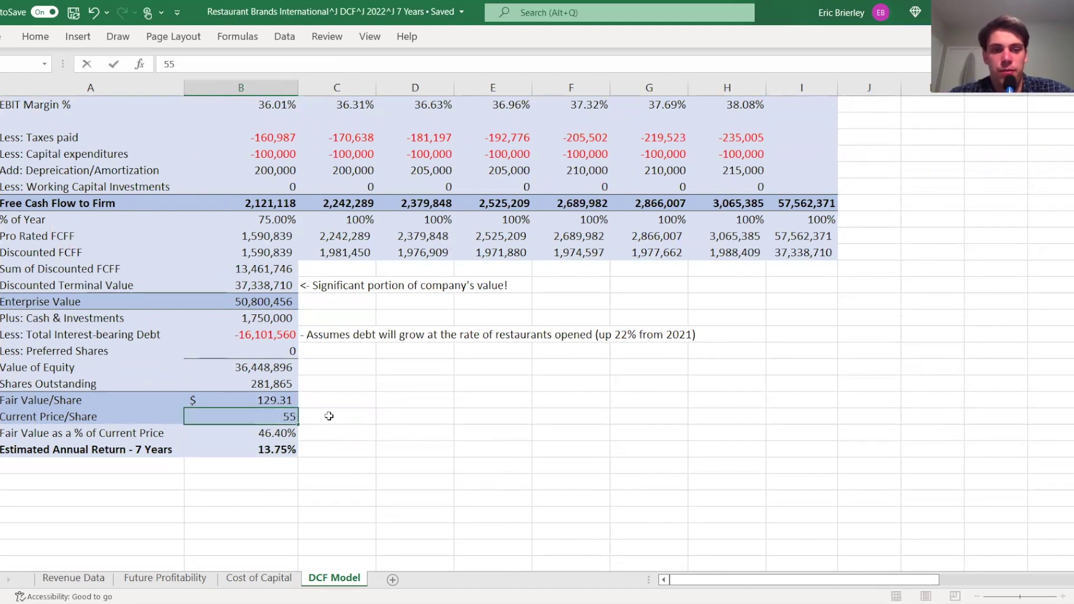
click(349, 420)
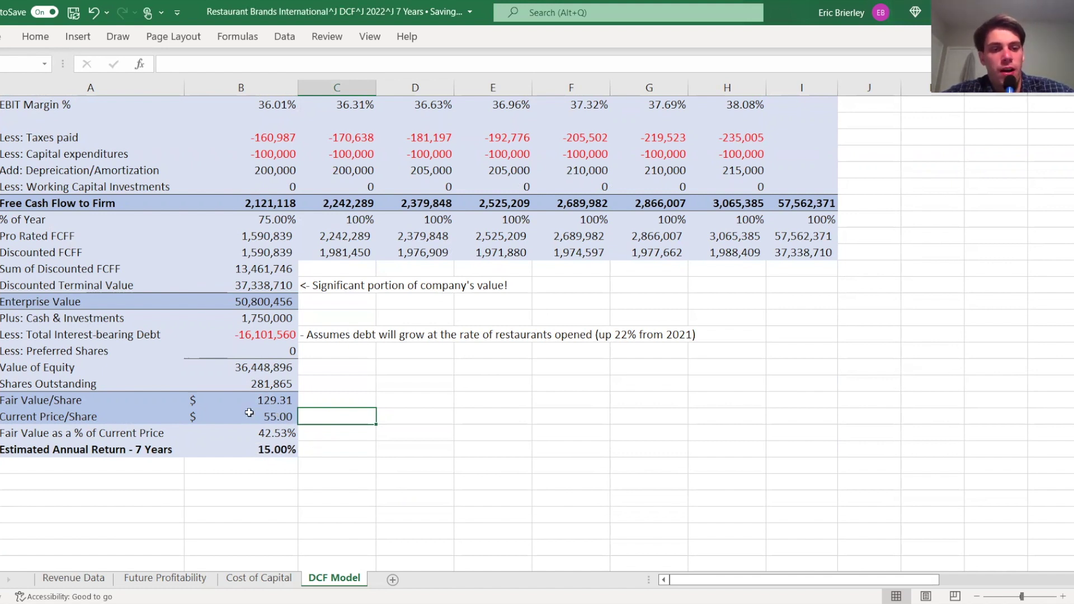
click(250, 415)
Switch to the QSR 10-K in the browser and highlight the key terms of the hypothetical LIBOR and SOFR increase passage.
key(alt+Tab)
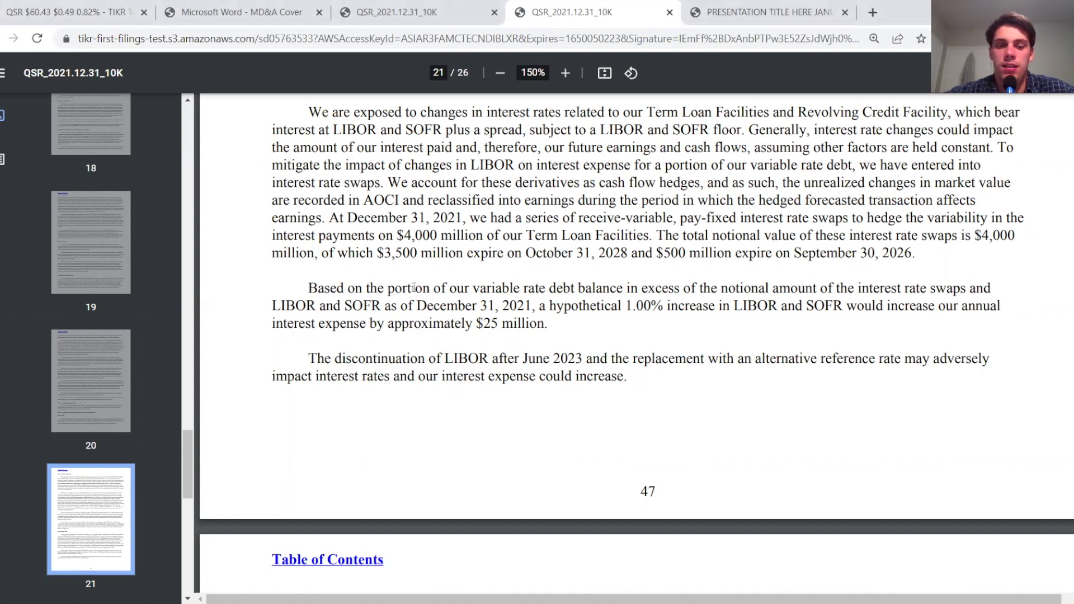
drag(627, 305, 657, 308)
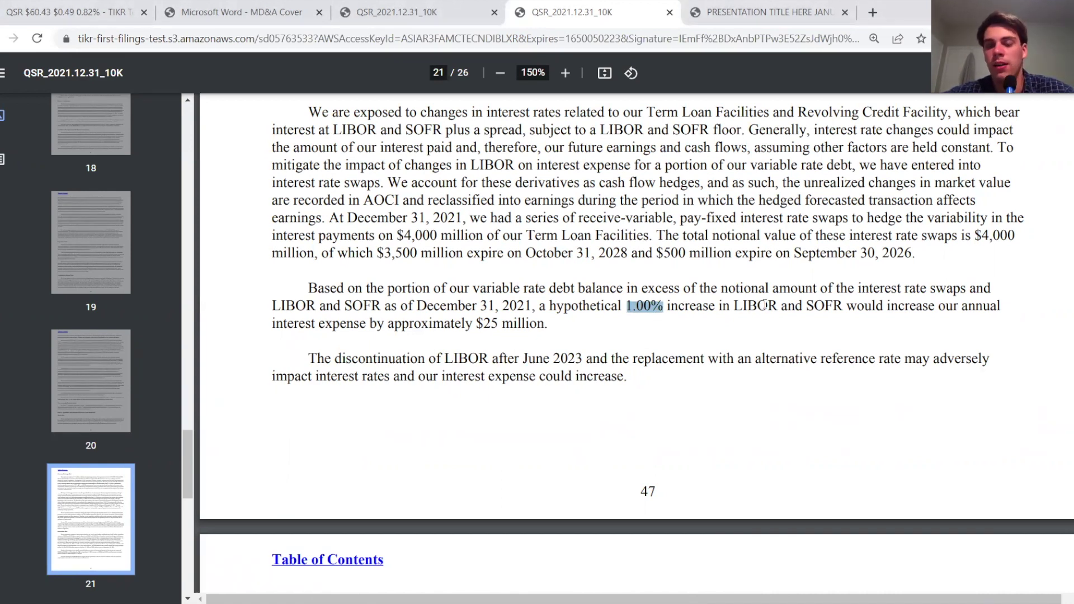
drag(723, 306, 840, 309)
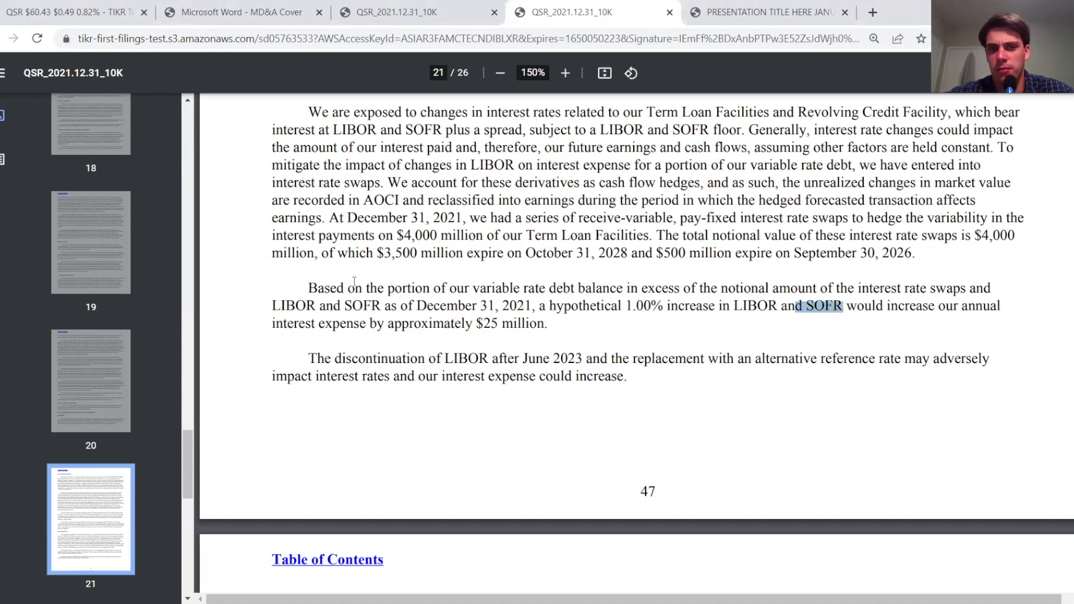
drag(466, 325, 547, 321)
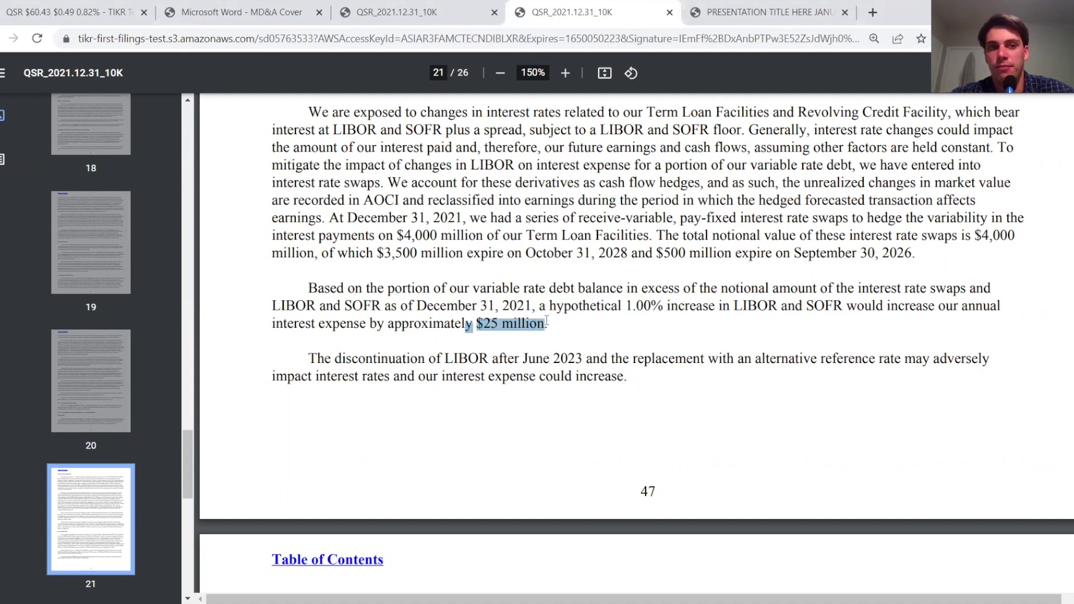
Open QSR's cash flow statement in TIKR Terminal and examine the operating cash flow and capital expenditure rows.
click(22, 6)
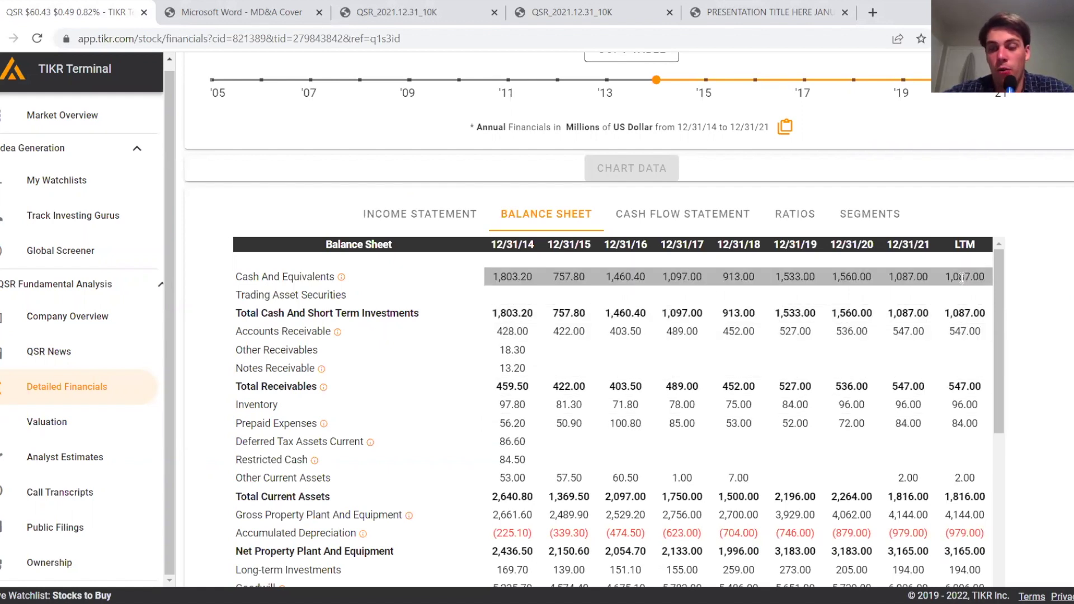
click(697, 220)
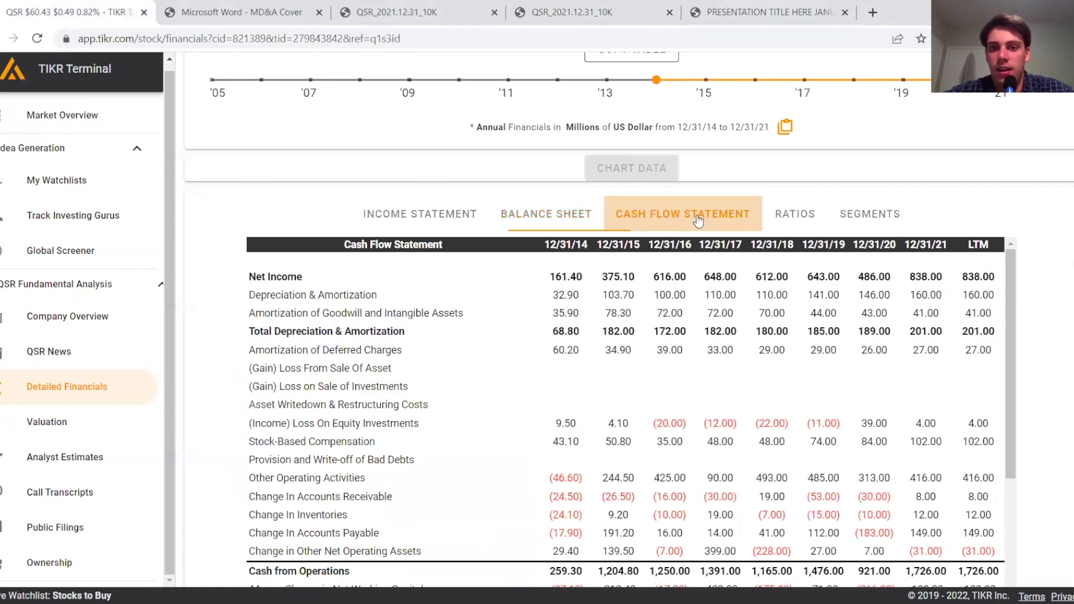
scroll(761, 373, down, 2)
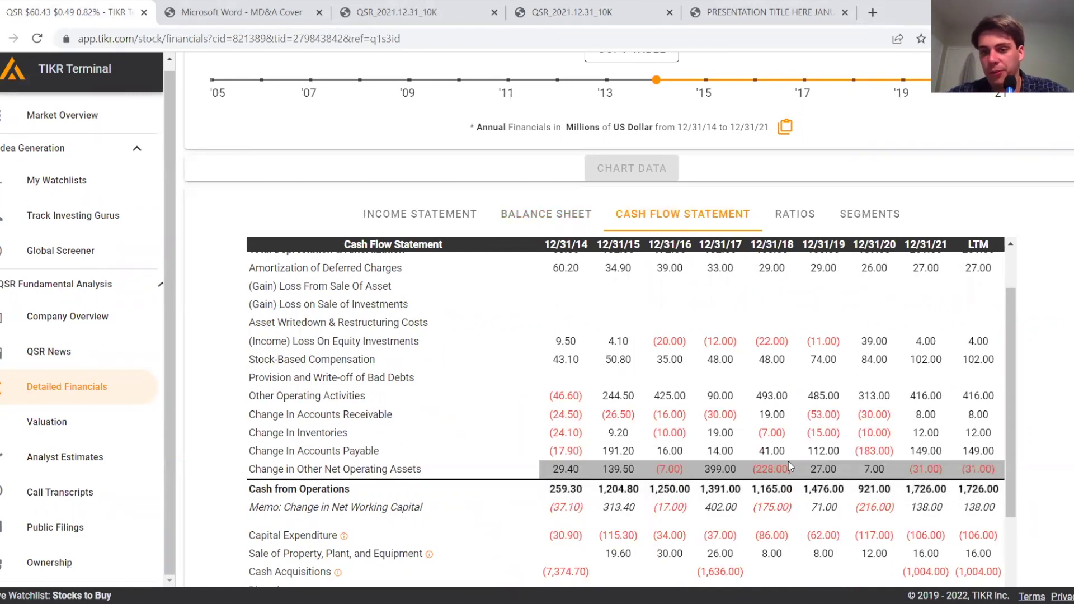
Examine QSR's balance sheet from the asset rows through long-term debt and total liabilities.
click(563, 217)
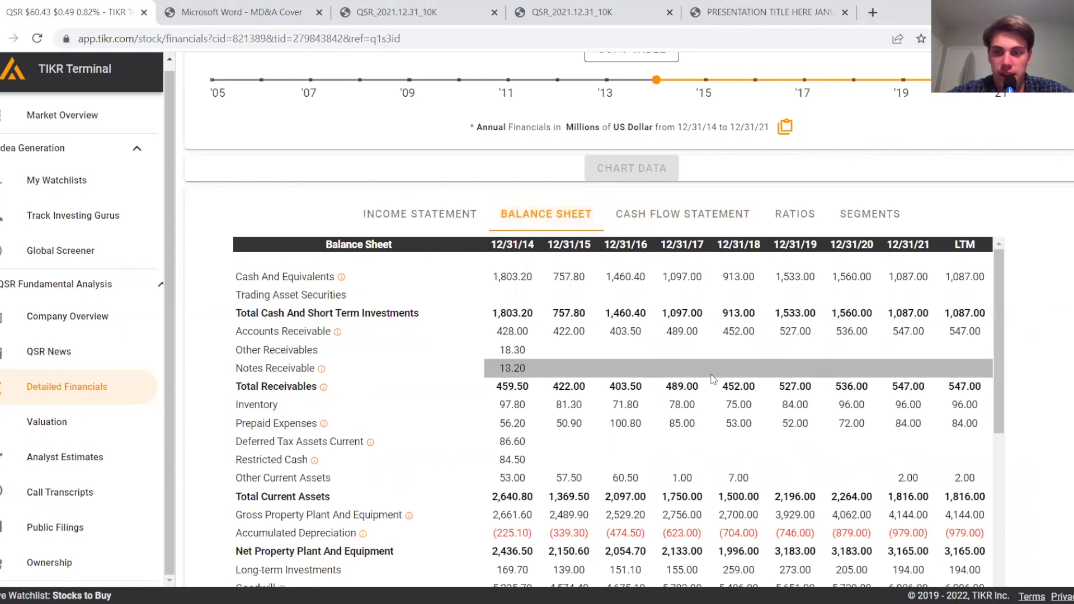
scroll(711, 382, down, 2)
scroll(713, 380, down, 4)
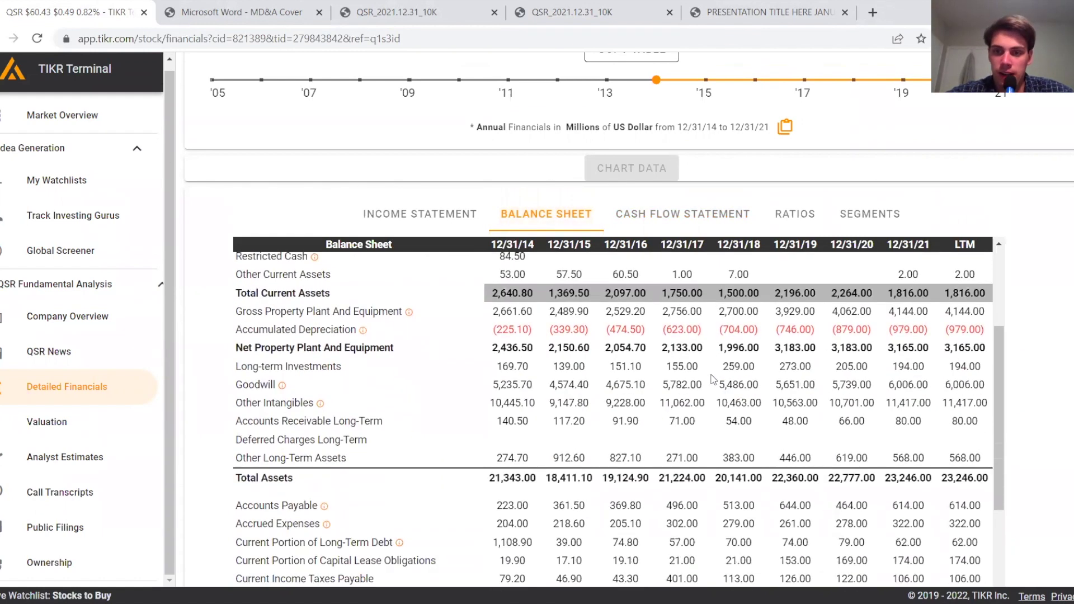
scroll(531, 447, down, 2)
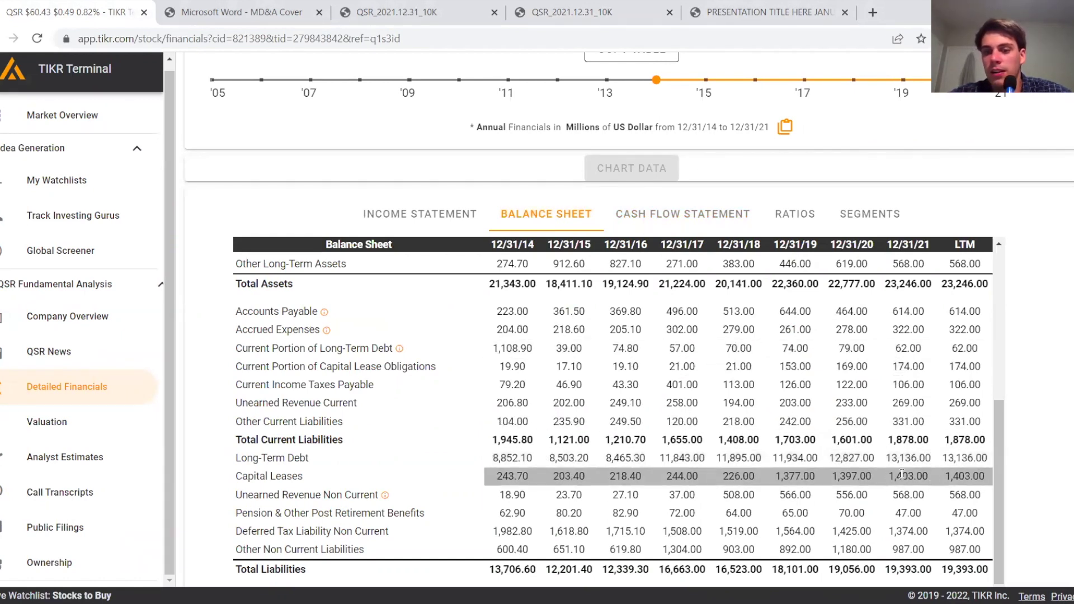
Check the debt issued and repaid on the cash flow statement, and go back over the balance sheet's assets and long-term debt.
click(682, 218)
scroll(805, 387, down, 5)
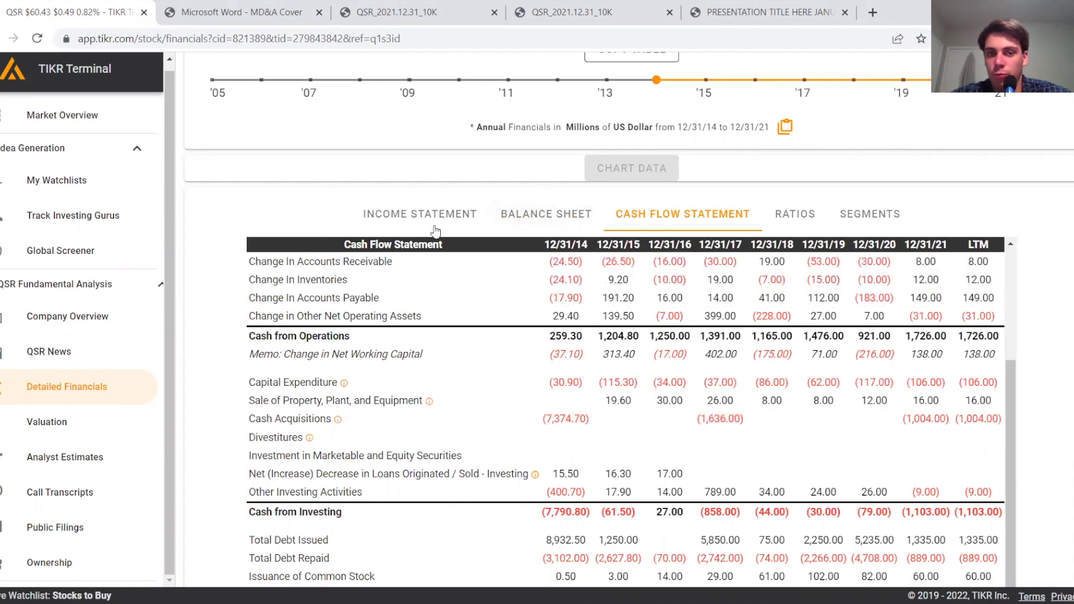
click(538, 219)
scroll(593, 374, down, 2)
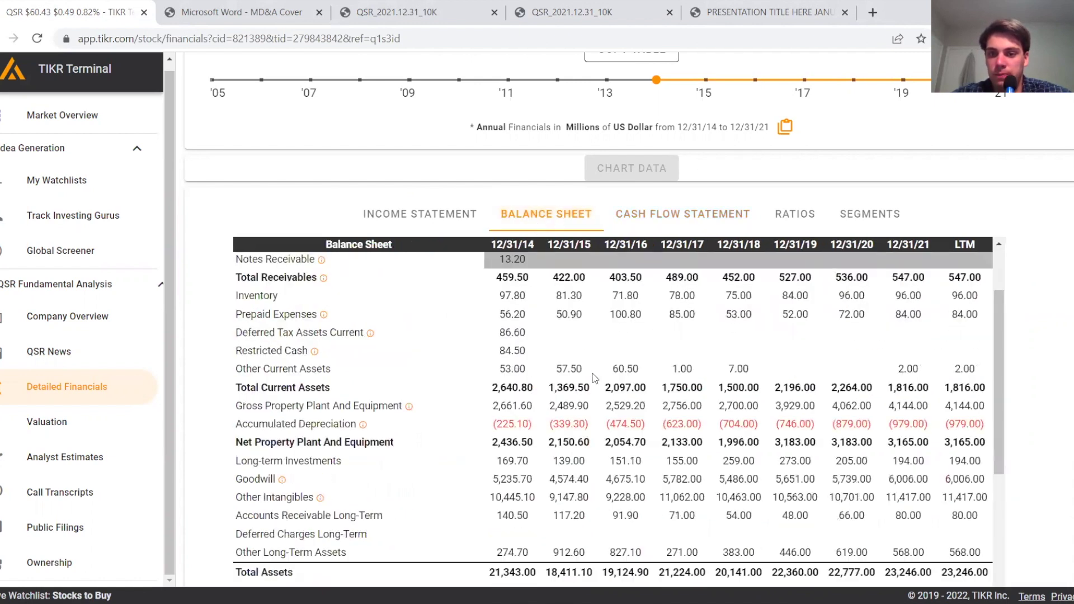
scroll(592, 373, down, 7)
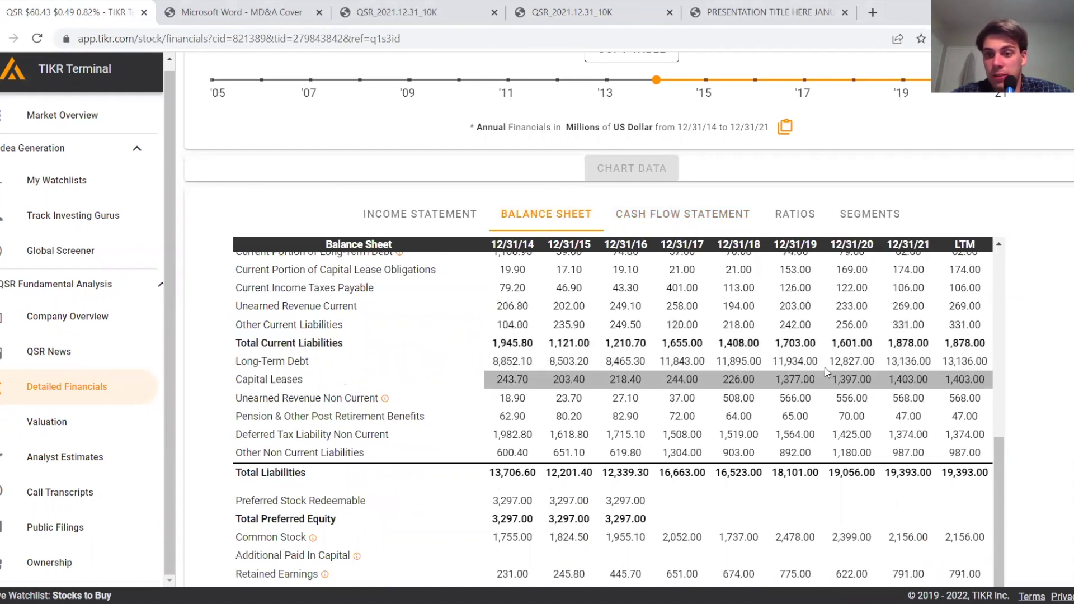
scroll(906, 360, up, 6)
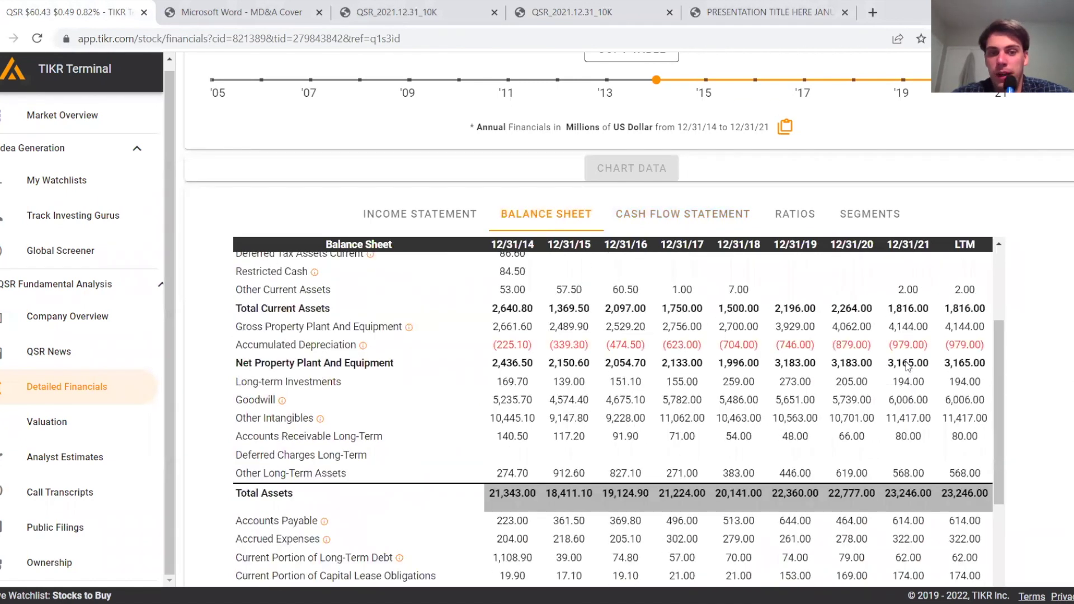